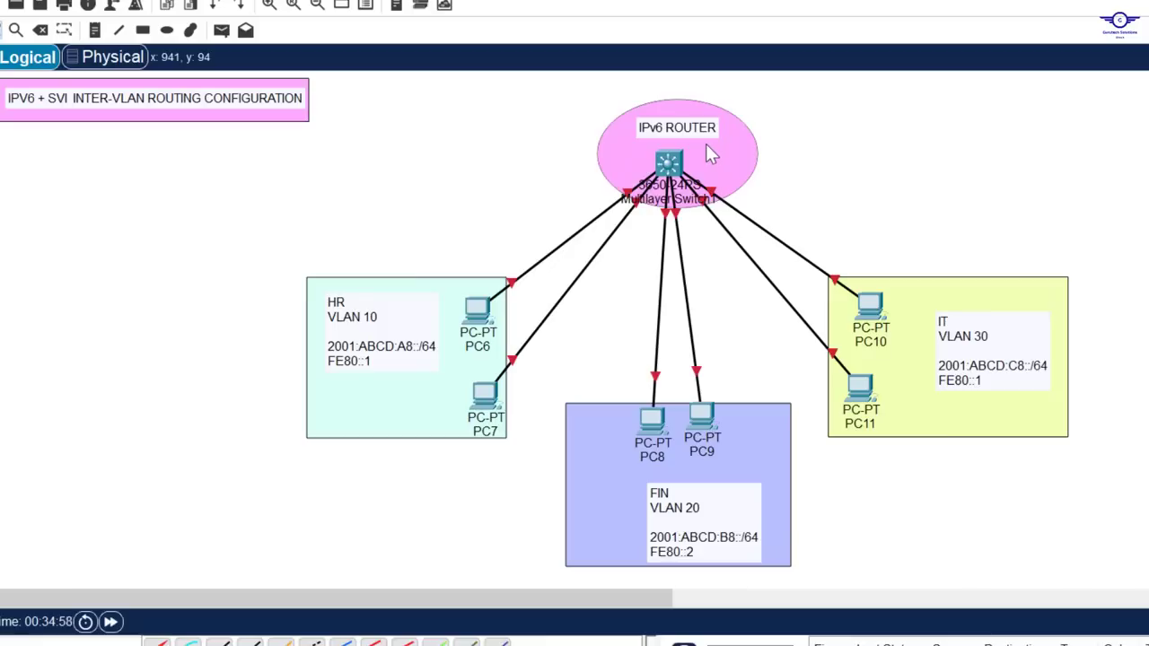
Review the IPv6 router area of the topology and the configuration steps in config-guide.txt in Notepad.
left_click_drag(556, 103, 827, 254)
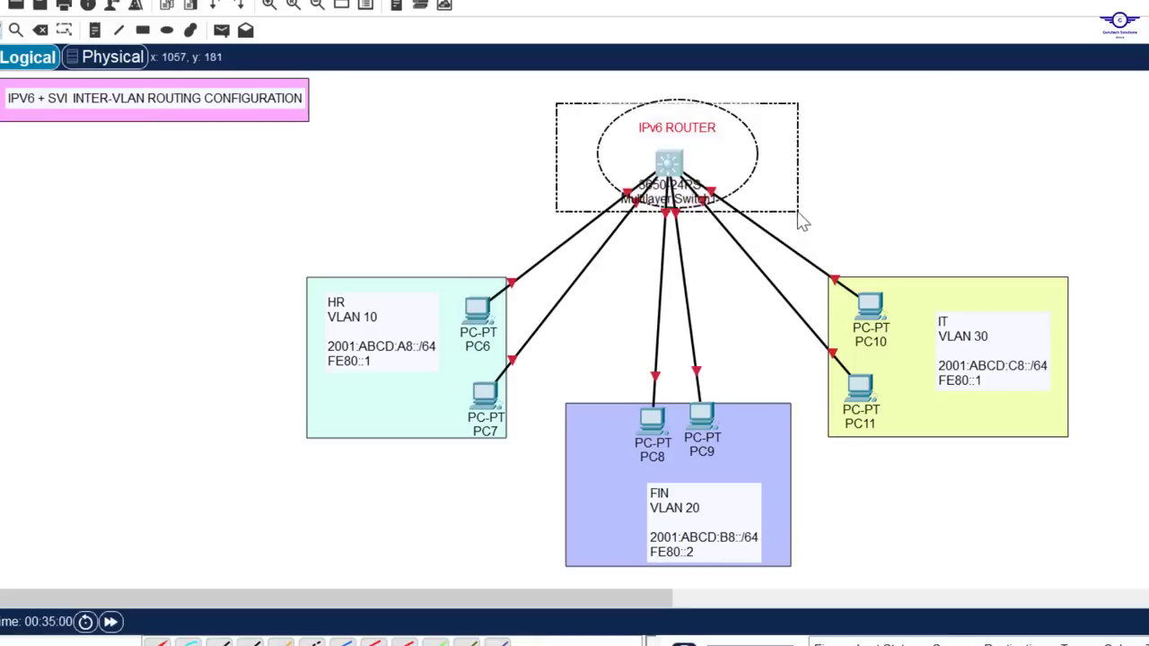
left_click(934, 195)
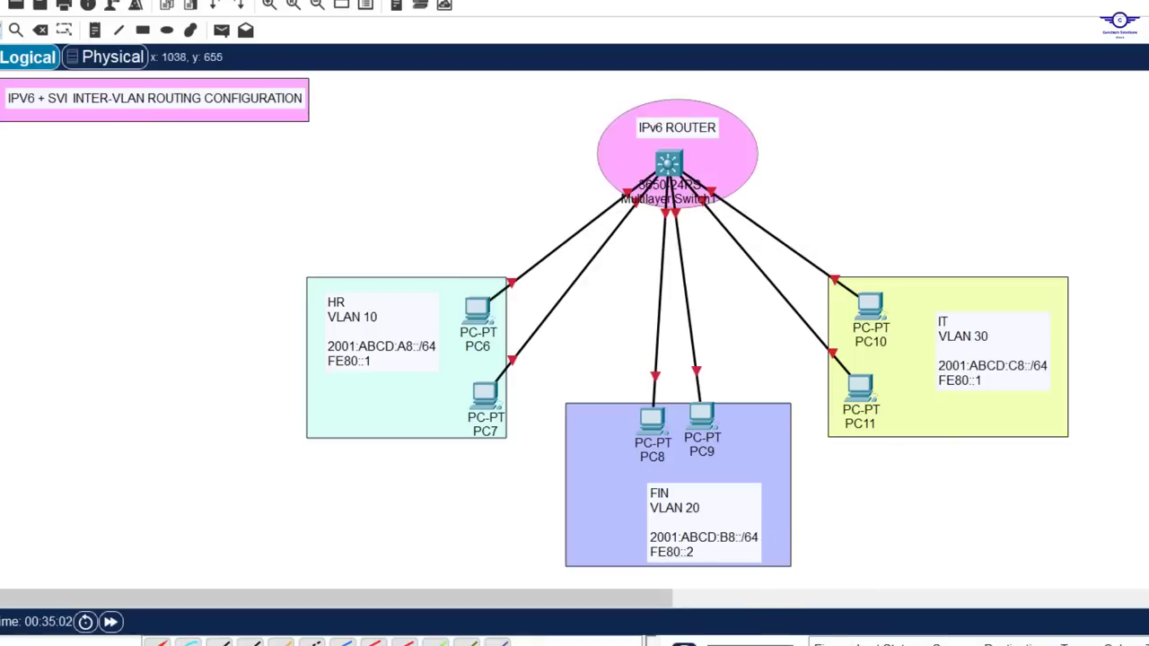
mouse_move(852, 642)
key("alt+Tab")
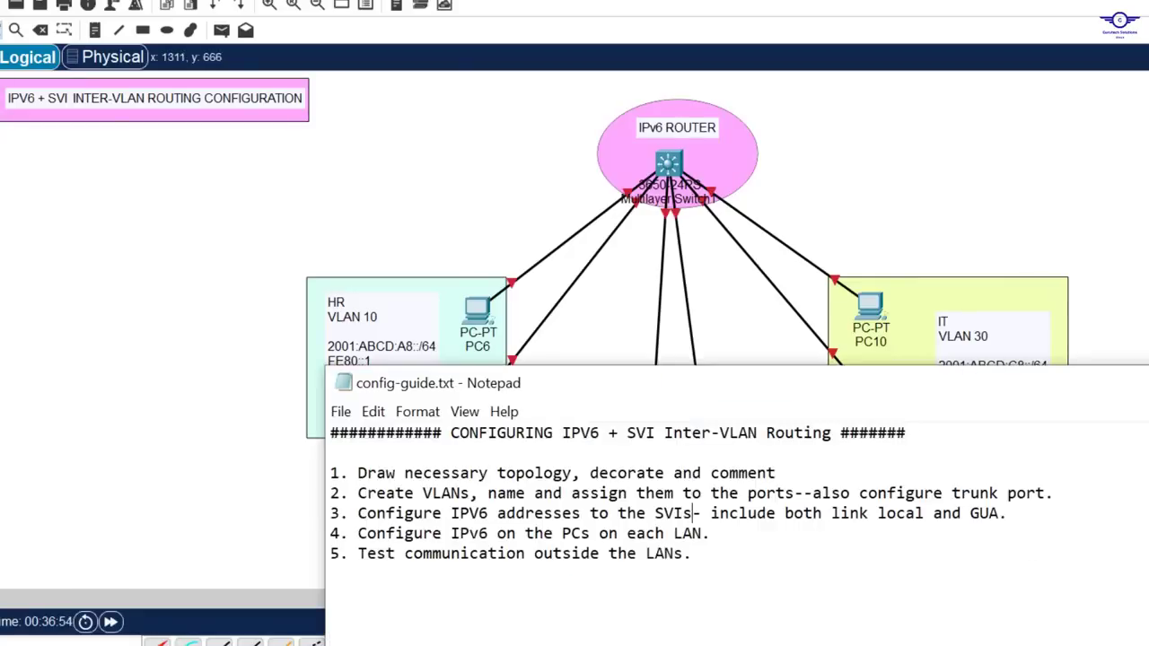
left_click_drag(784, 388, 774, 231)
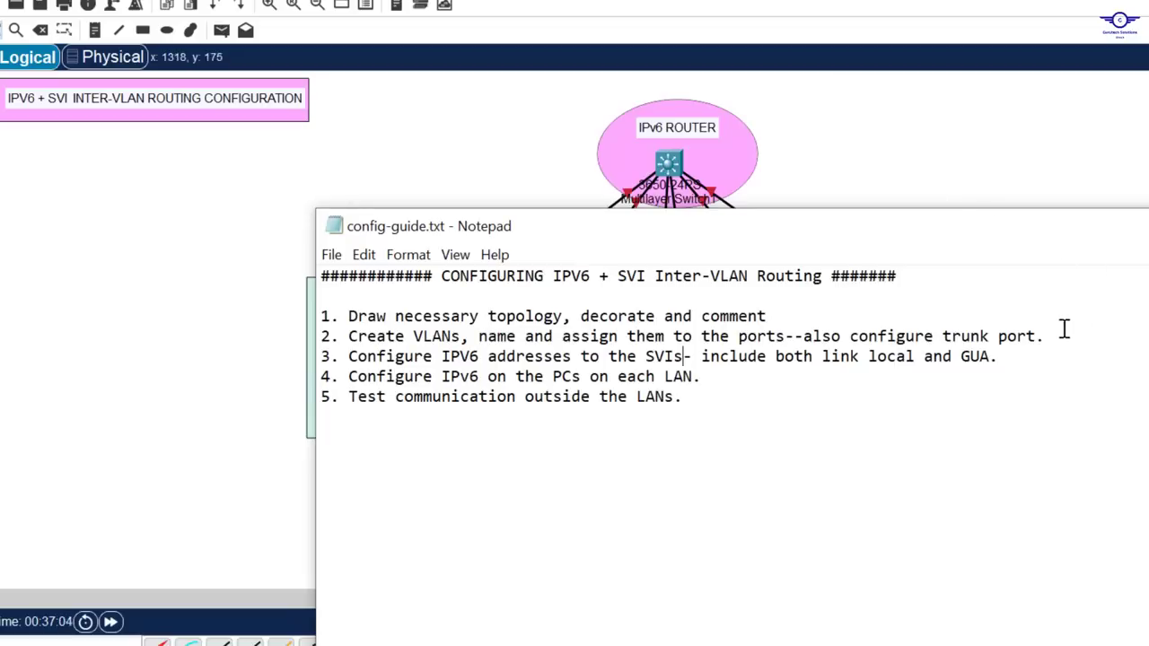
left_click(864, 153)
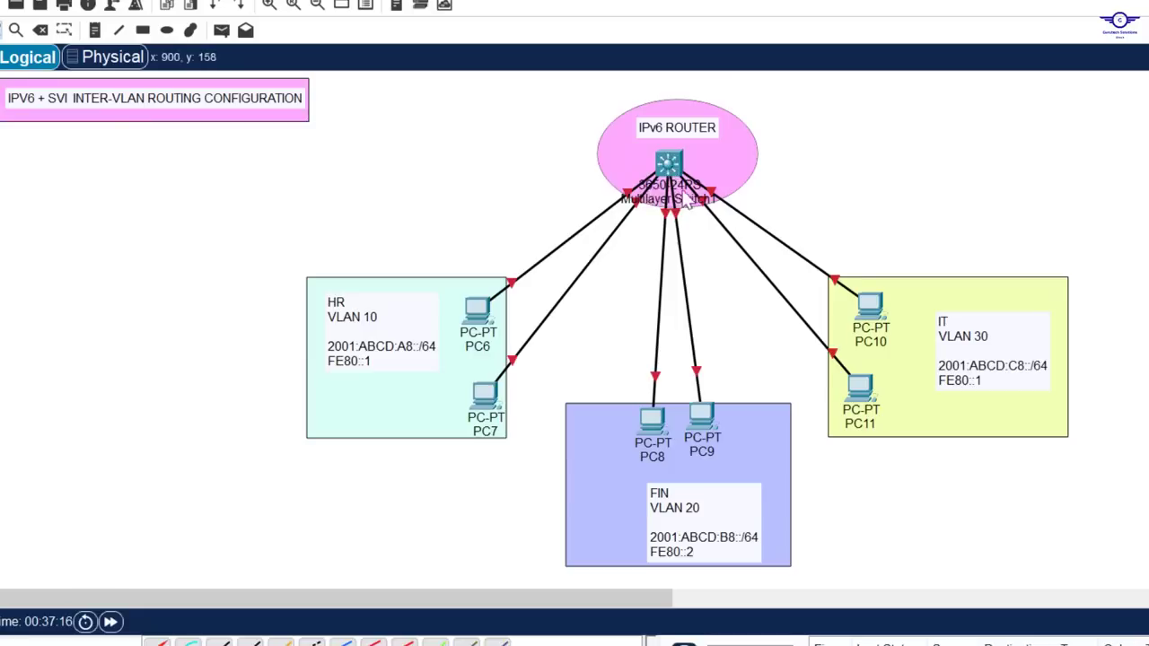
Examine which multilayer switch ports connect to the PCs in the HR, FIN and IT VLAN areas.
mouse_move(706, 186)
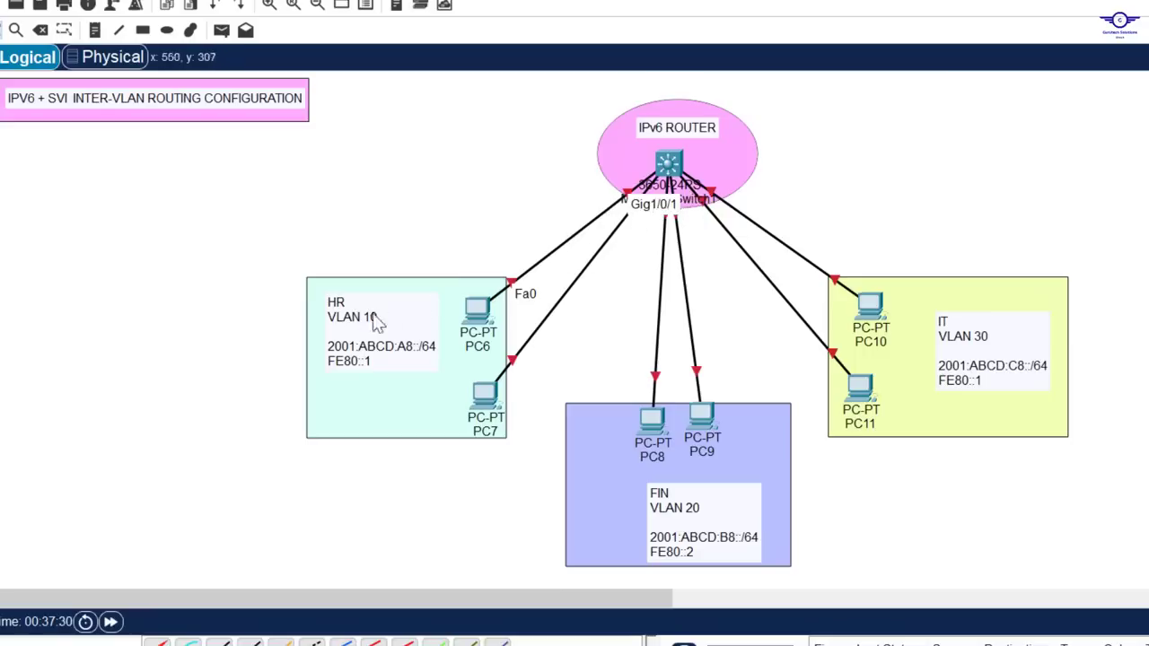
left_click_drag(268, 246, 530, 476)
left_click(608, 359)
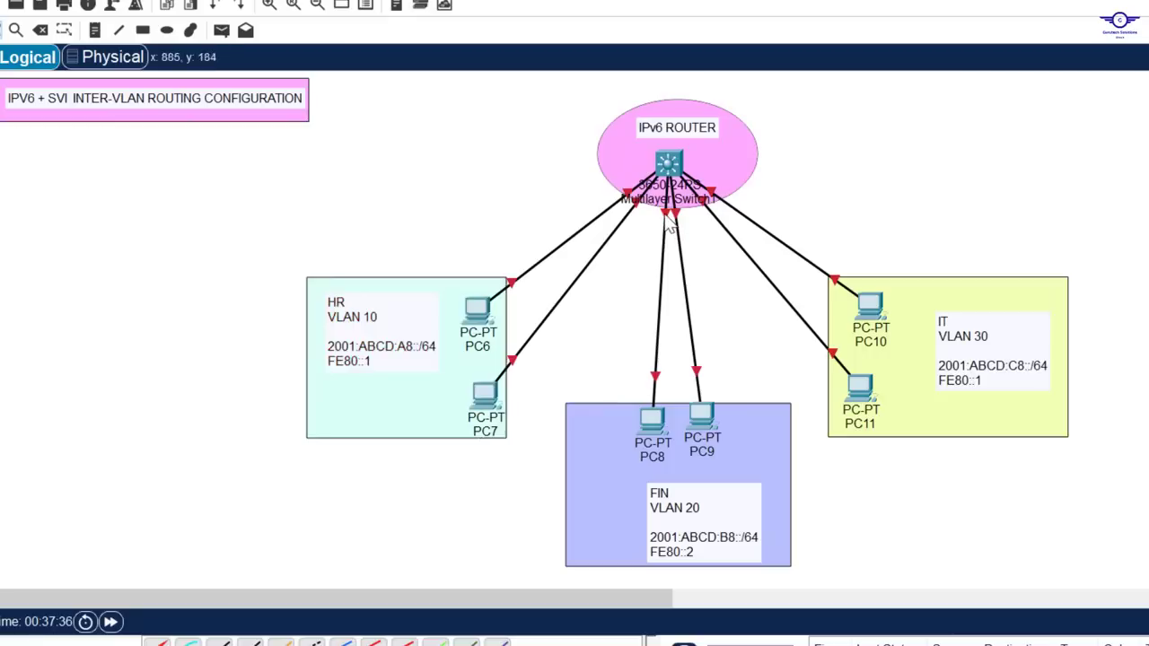
mouse_move(666, 215)
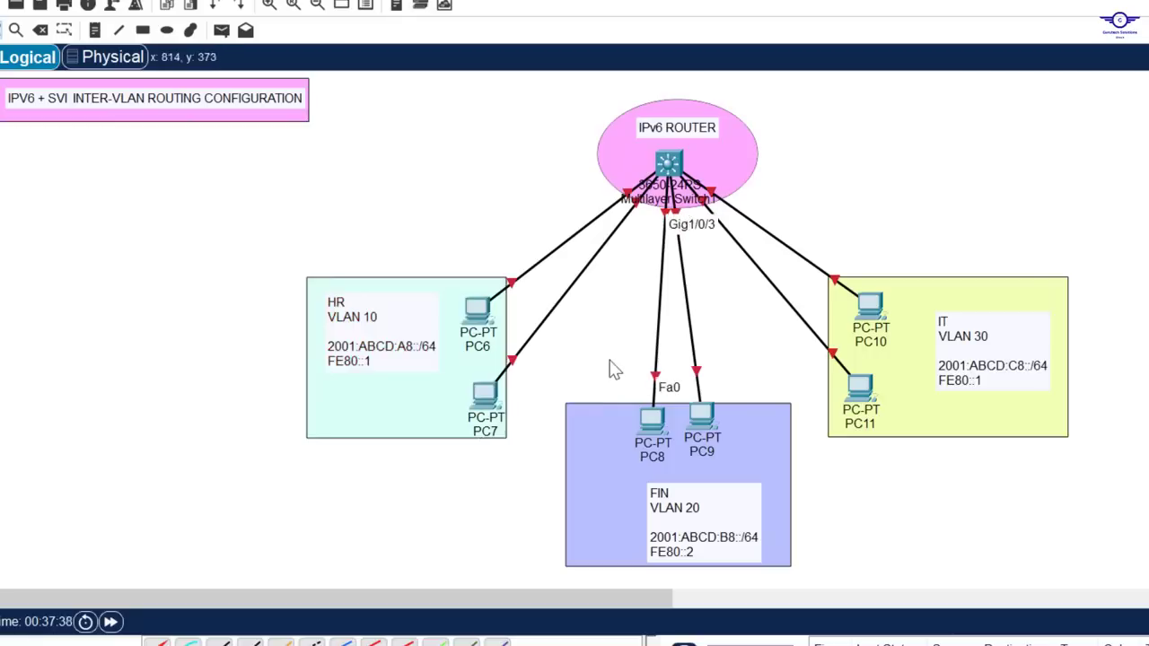
left_click_drag(556, 395, 816, 588)
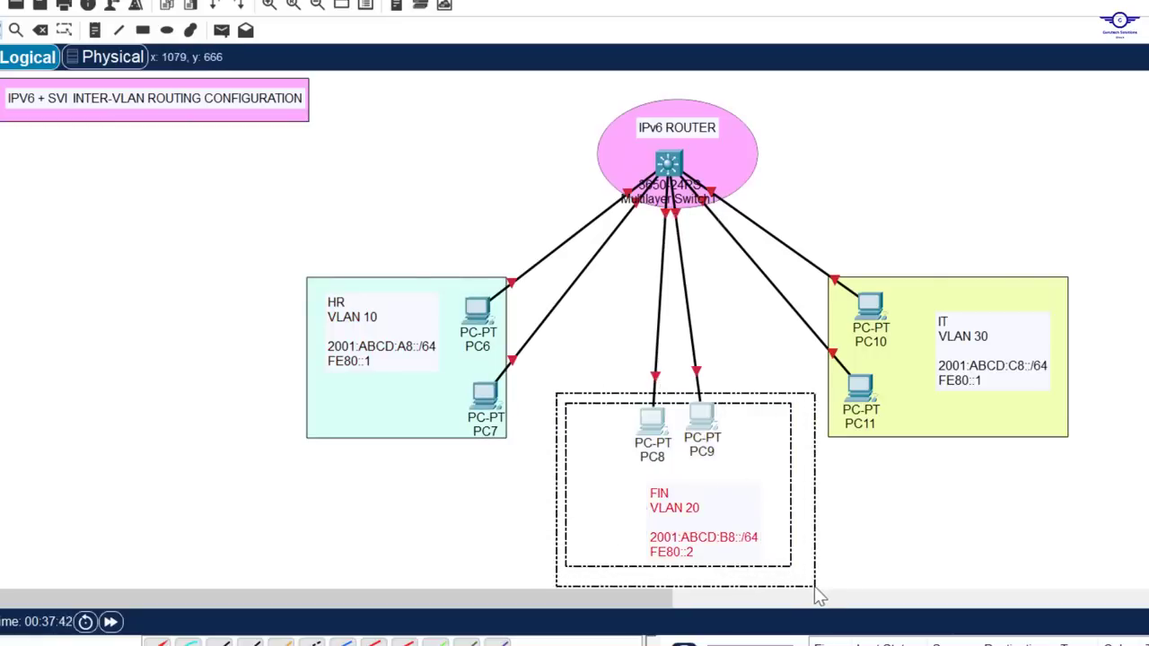
left_click_drag(815, 587, 814, 586)
left_click(704, 244)
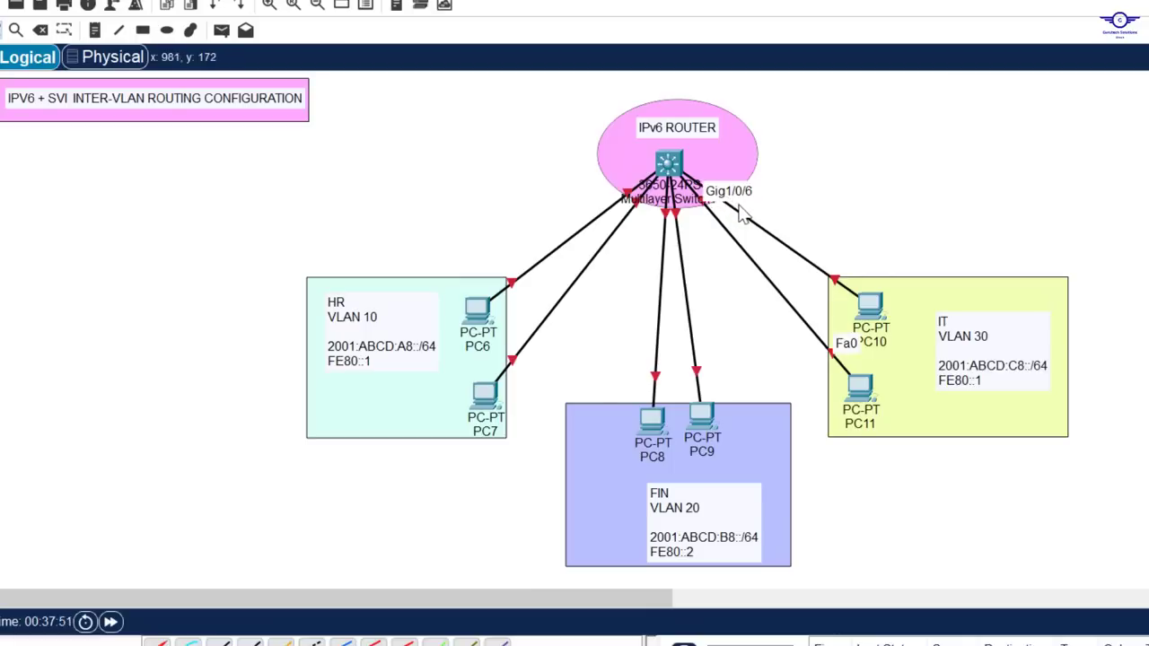
left_click_drag(818, 223, 1130, 468)
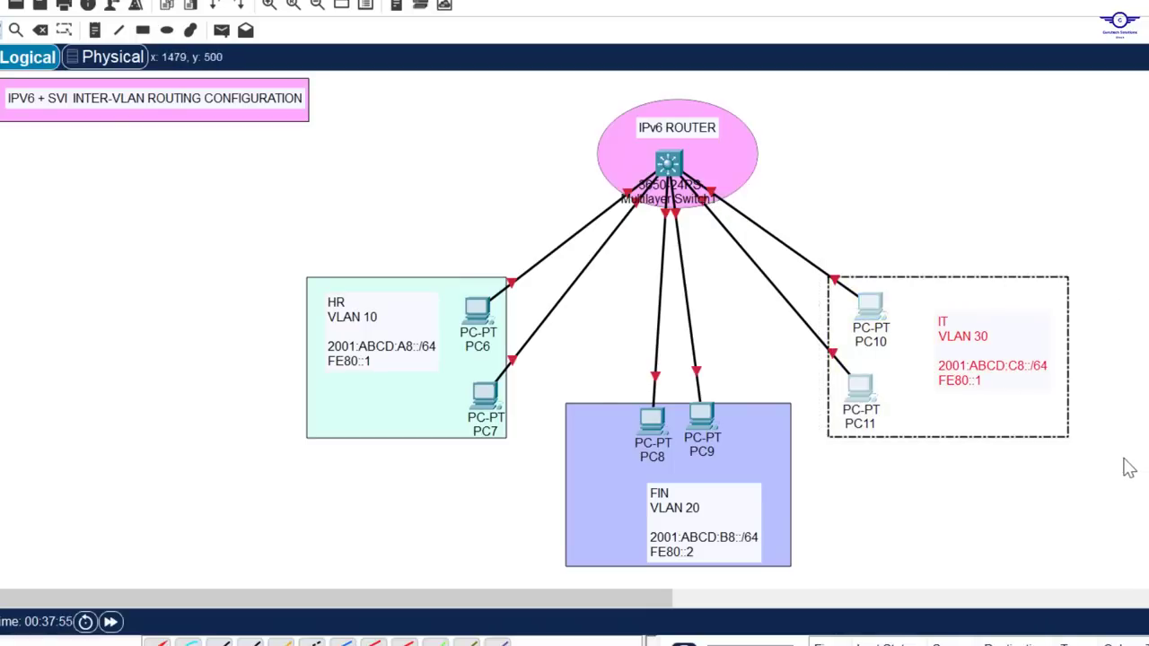
left_click(1018, 276)
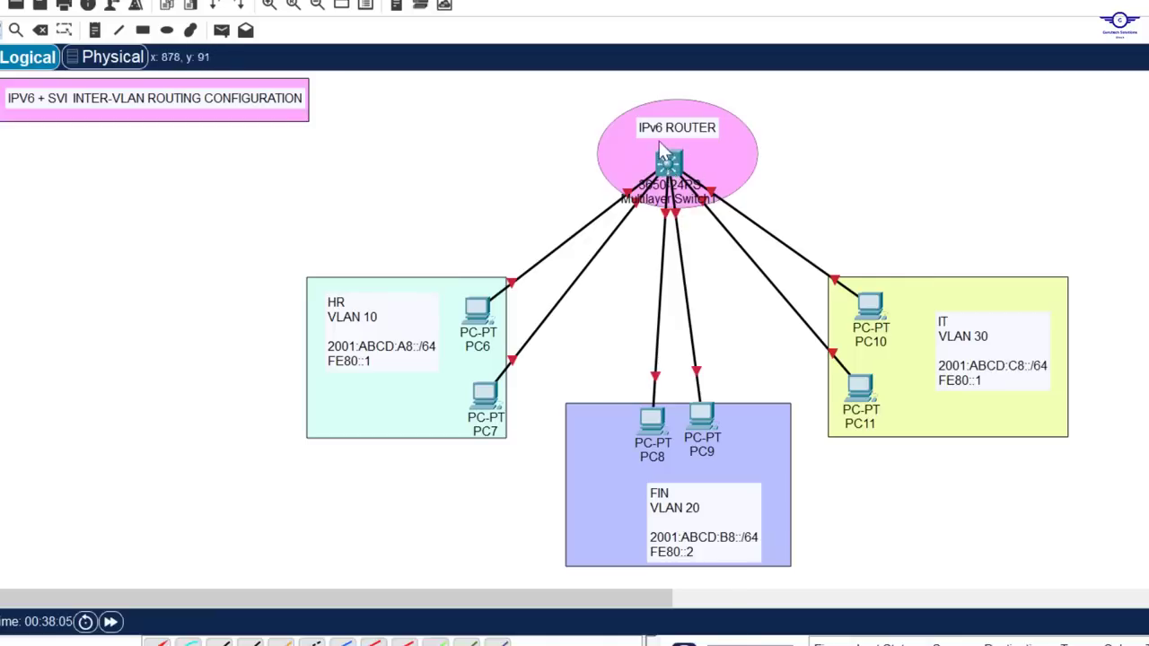
left_click(112, 92)
left_click(99, 230)
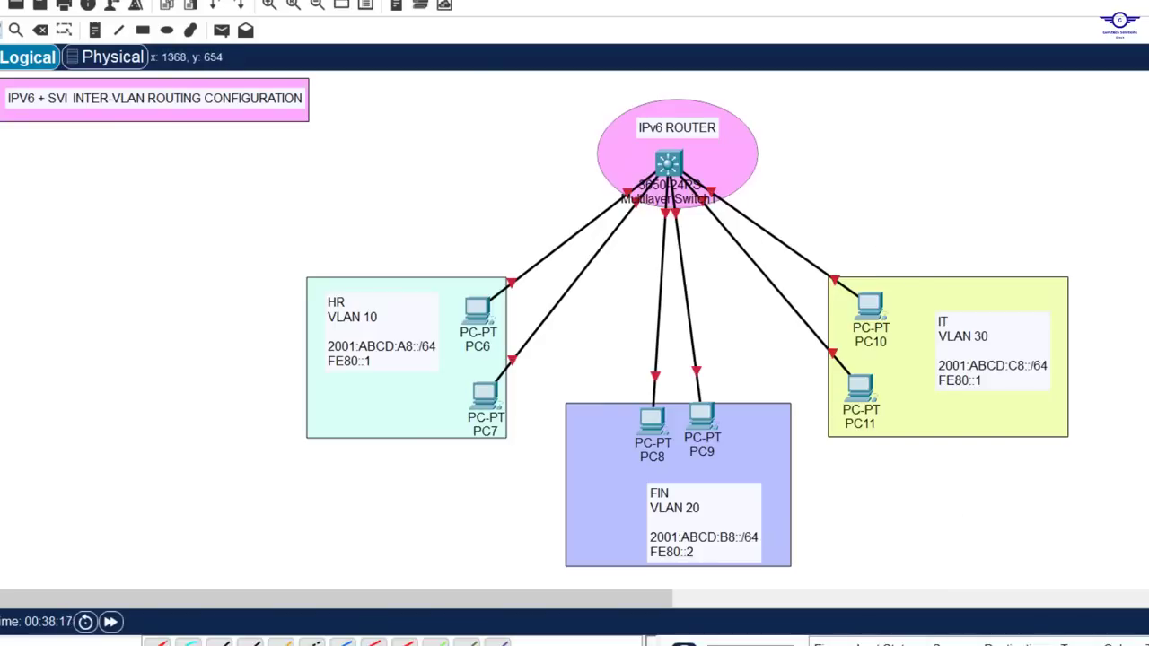
Remove the trunk port remark from item 2 of config-guide.txt in Notepad and return to the topology.
key("alt+Tab")
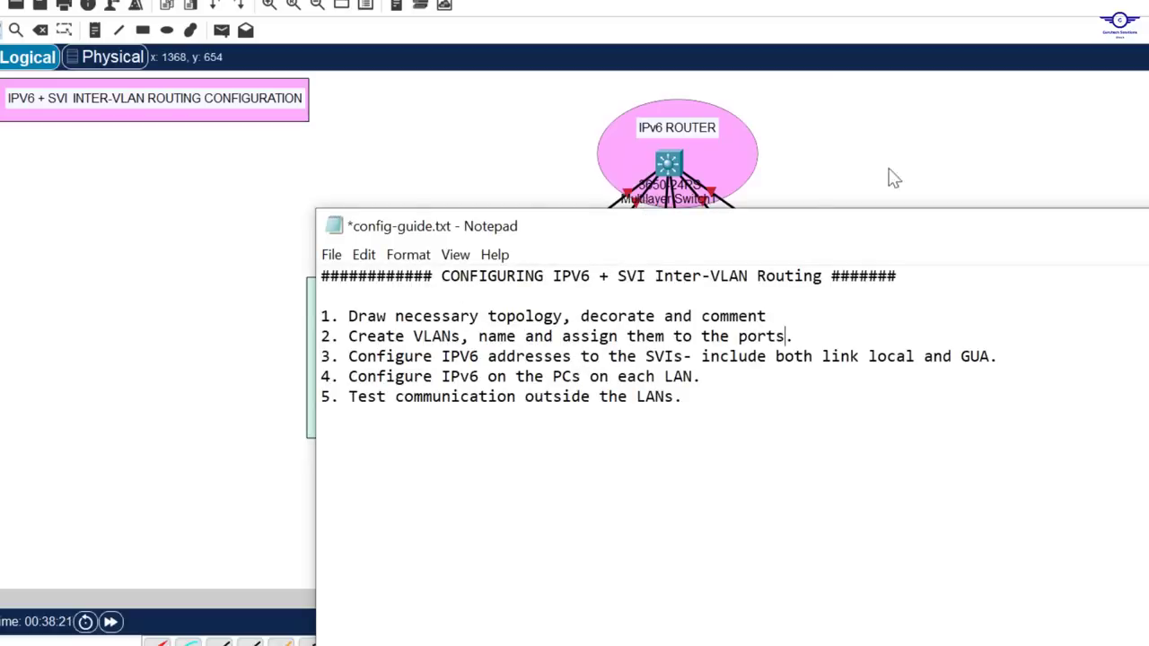
left_click(964, 162)
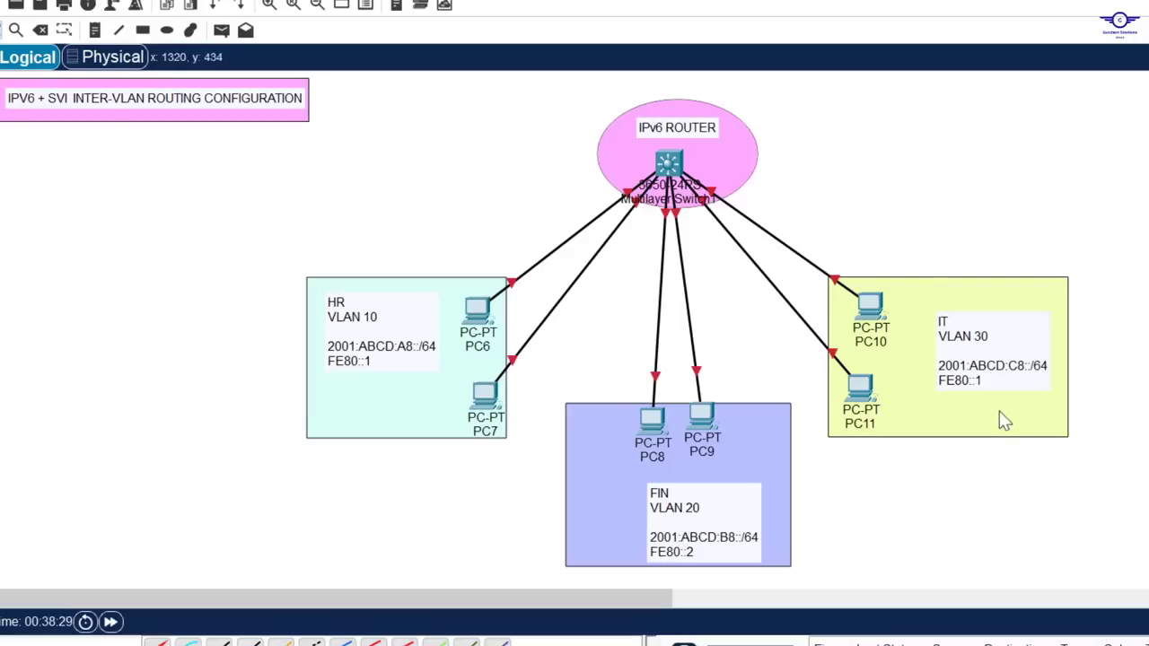
Install an AC-POWER-SUPPLY module in the first empty power slot of Multilayer Switch1.
left_click(669, 163)
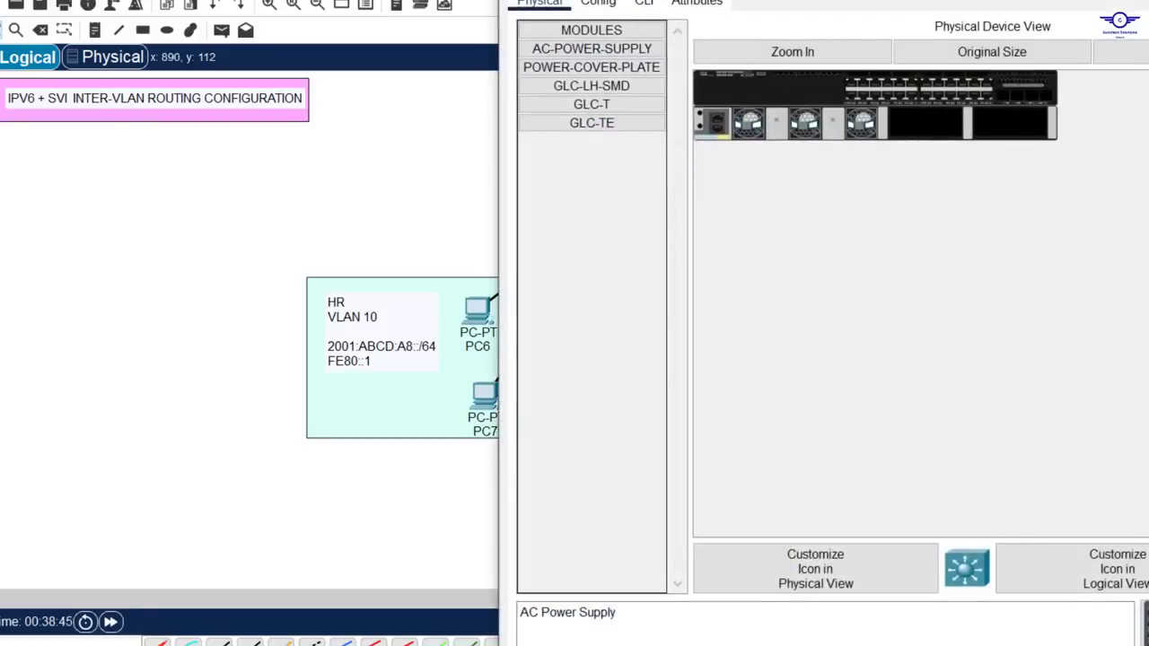
left_click_drag(847, 0, 847, 41)
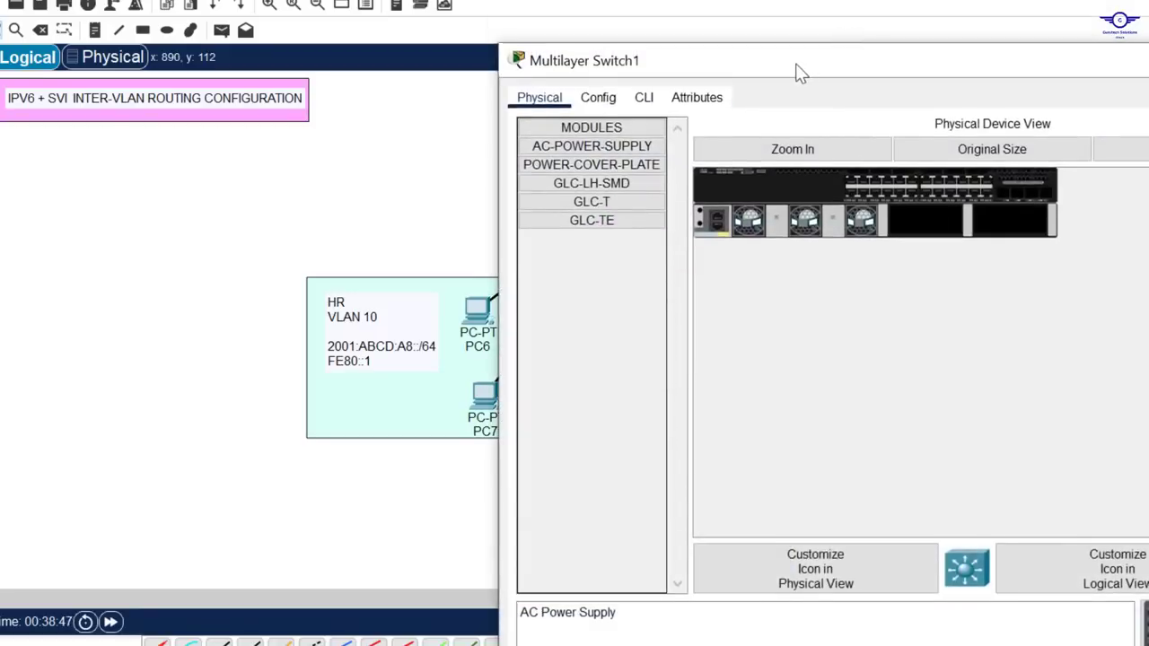
left_click_drag(797, 72, 675, 221)
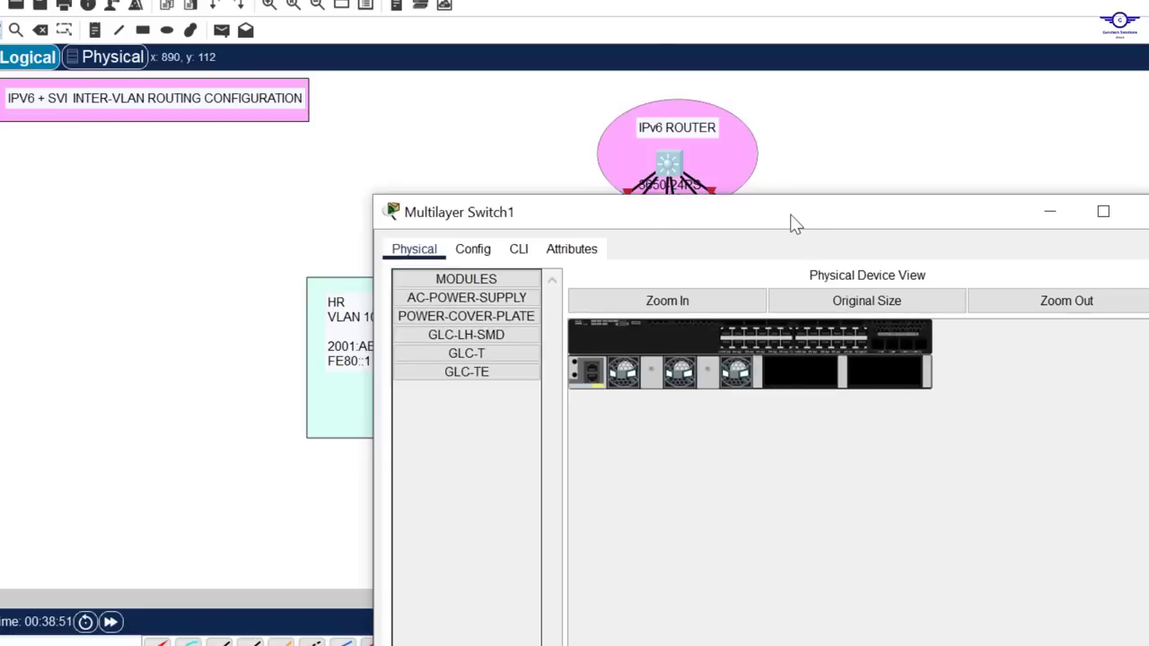
left_click_drag(463, 298, 816, 398)
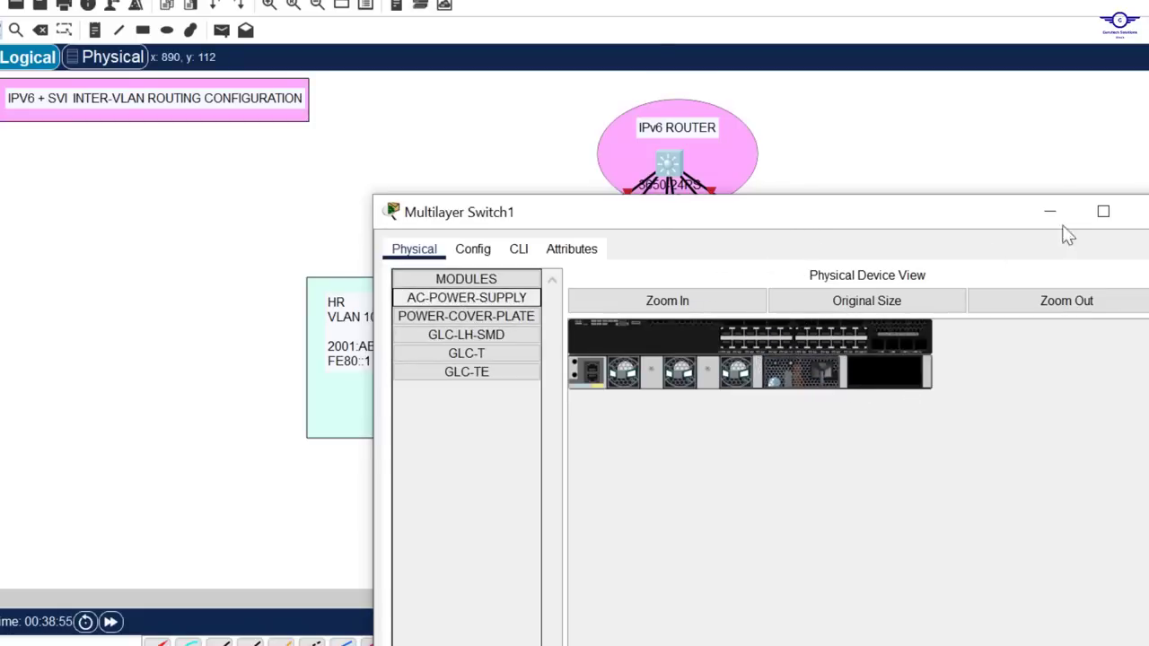
left_click(1140, 212)
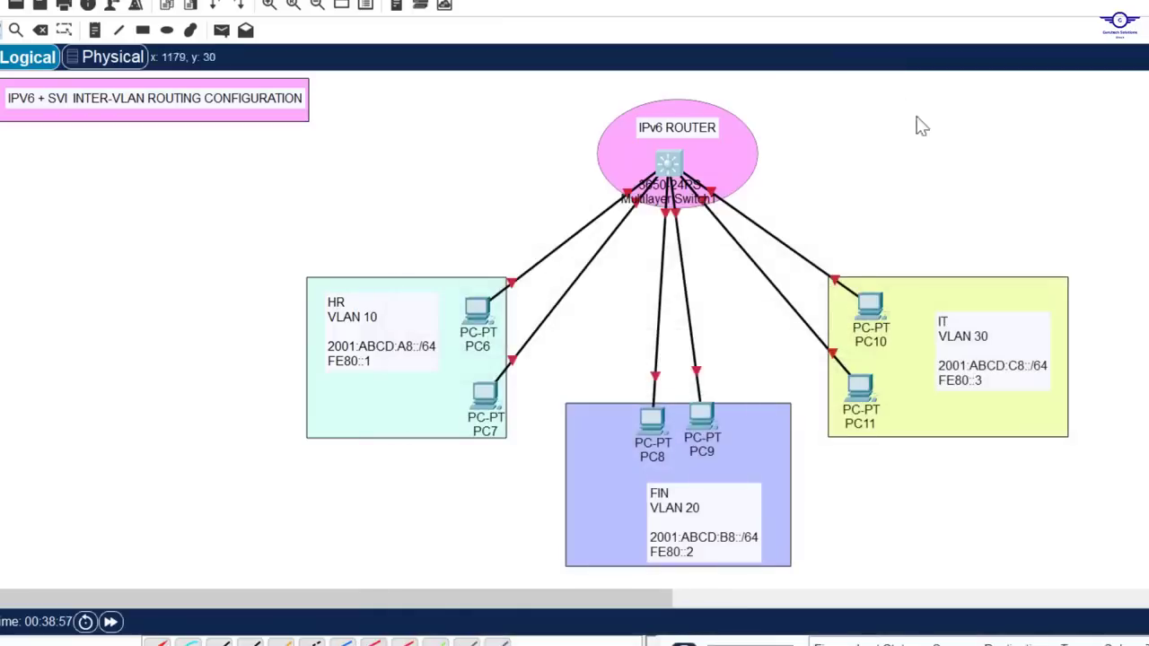
Open the command line of Multilayer Switch1 and decline the initial configuration dialog with n.
left_click(674, 163)
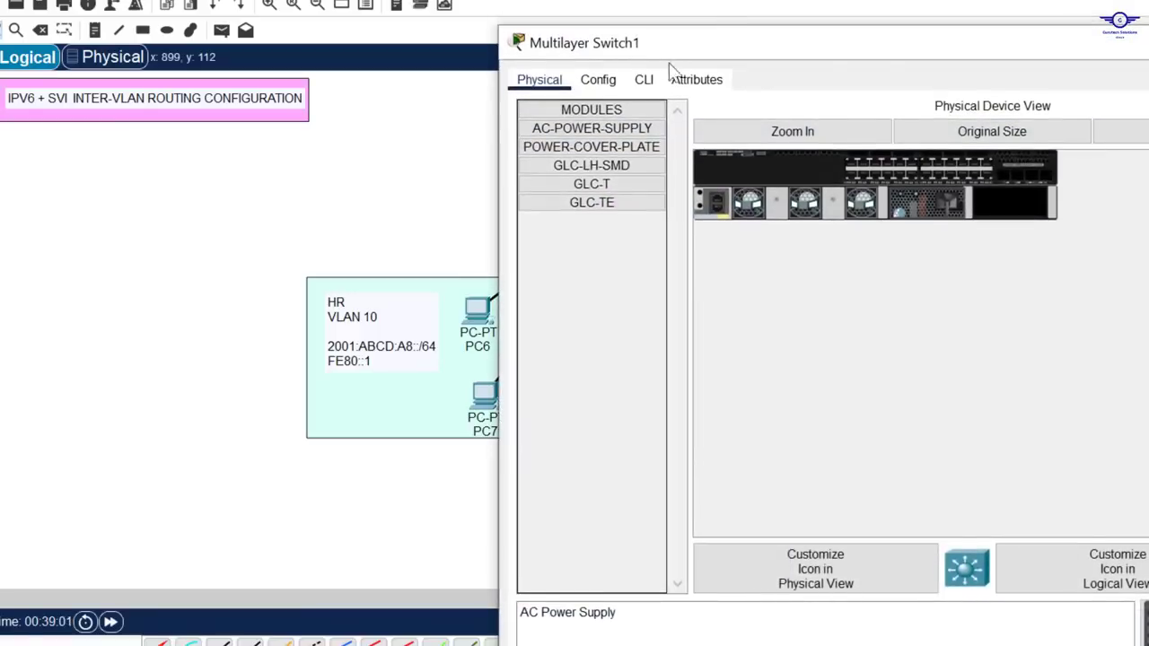
left_click(643, 79)
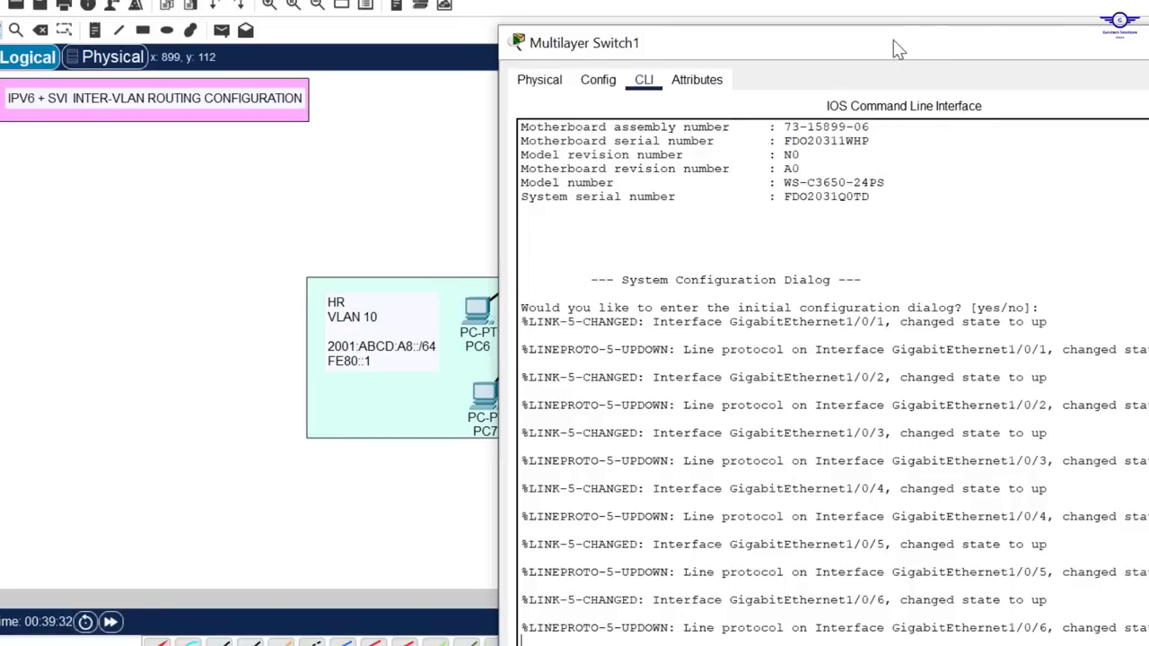
left_click_drag(893, 39, 893, 0)
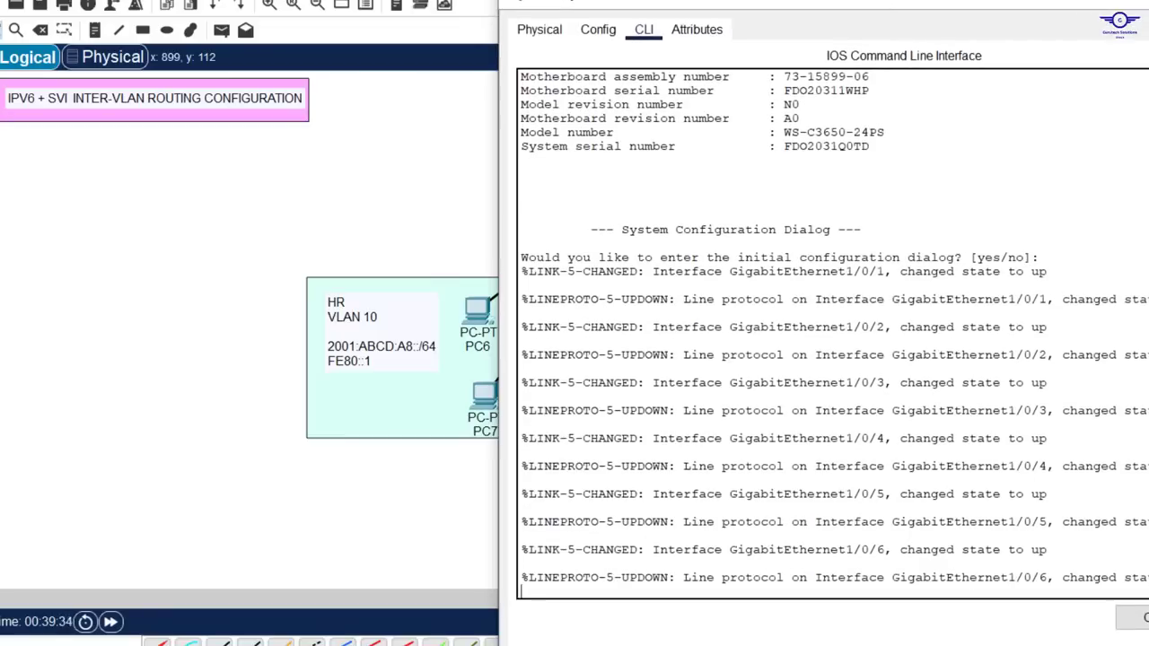
mouse_move(938, 642)
left_mouse_down()
mouse_move(937, 595)
mouse_move(938, 626)
left_mouse_up()
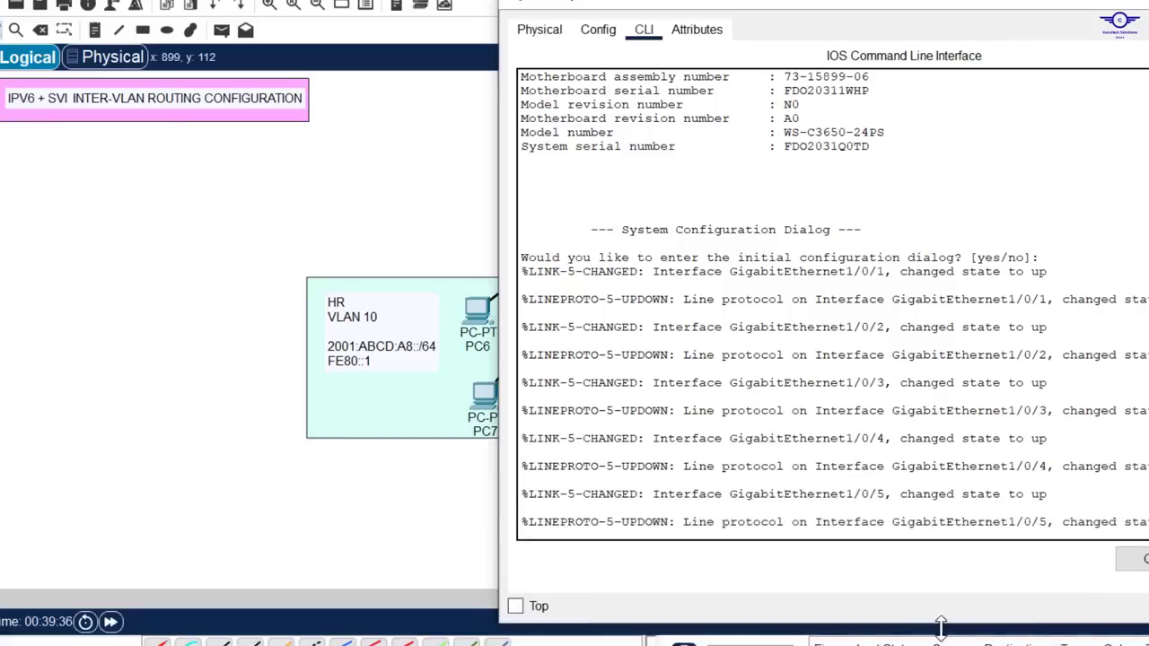
key("Return")
key("Return")
key("Return")
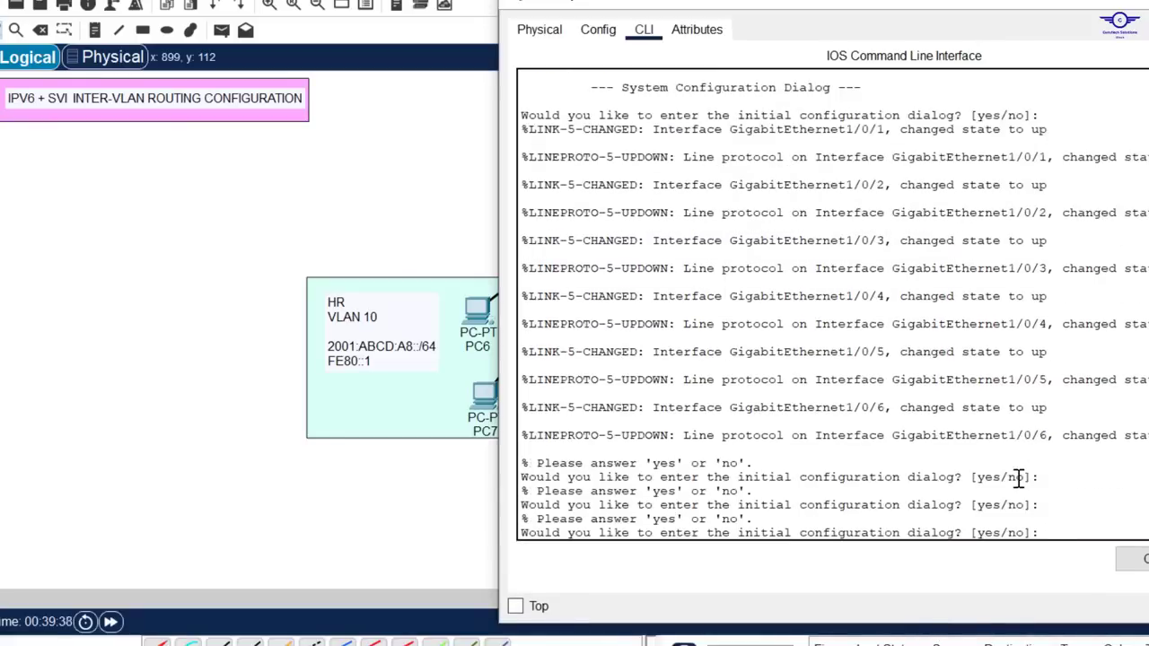
type("n")
key("Return")
key("Return")
key("Return")
key("Return")
Enter privileged mode with en and global configuration mode with conf t on the switch.
type("en")
key("Return")
key("Return")
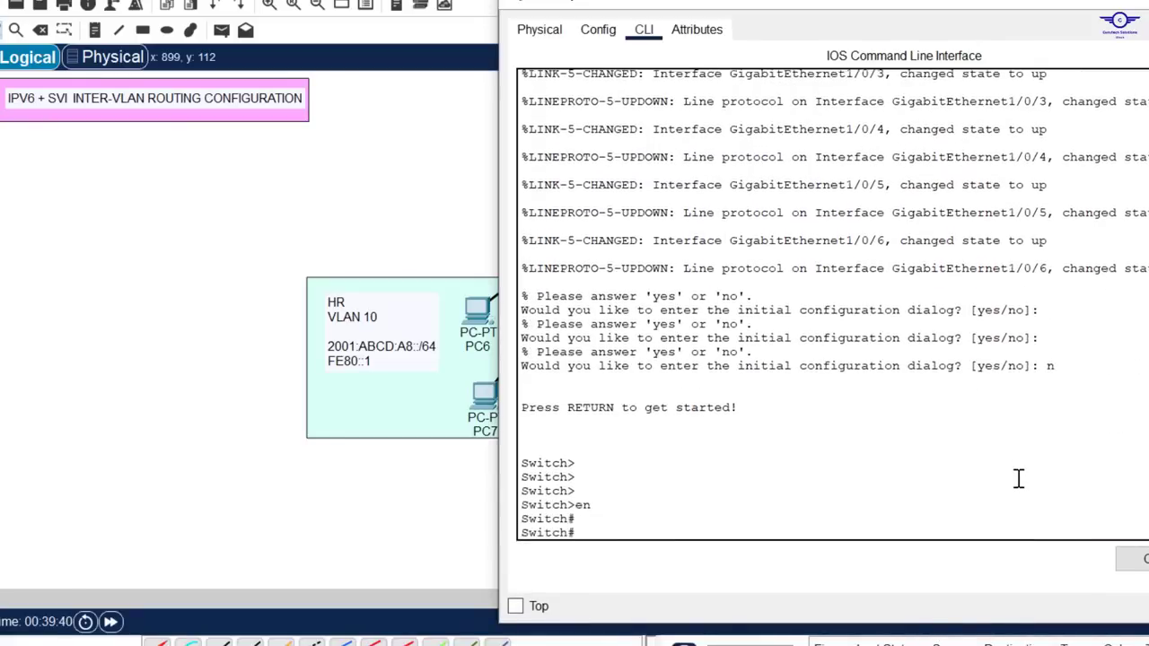
type("conf t")
key("Return")
key("Return")
key("Return")
key("Return")
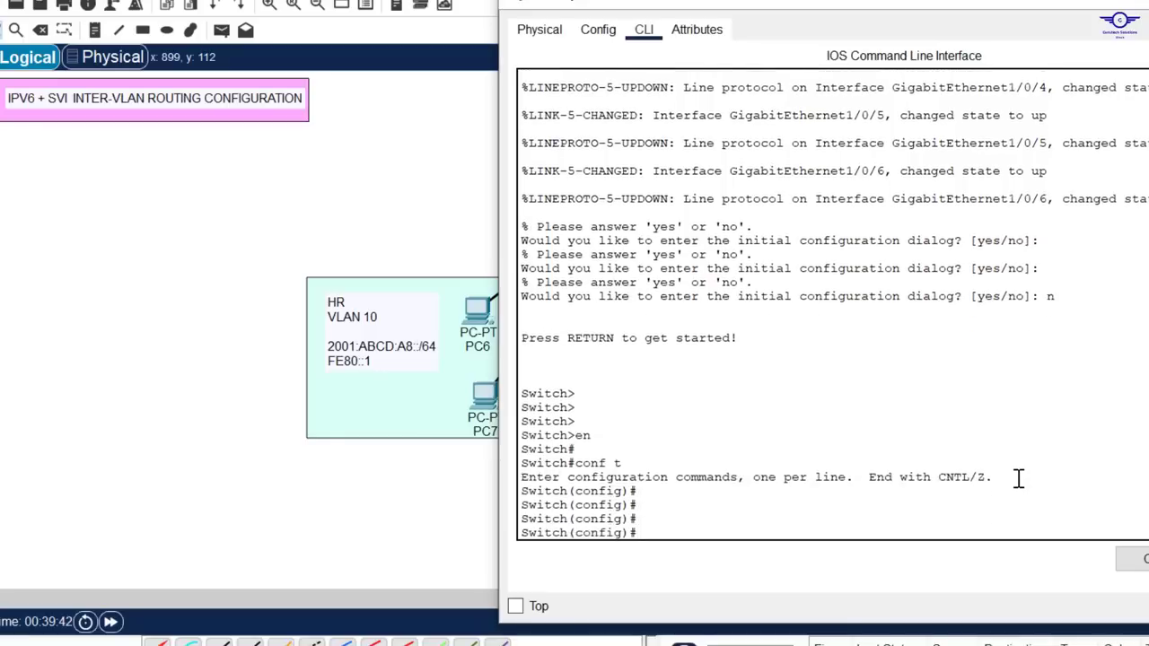
Check the topology's link lights, then create VLAN 10 named HR on the multilayer switch.
left_click(403, 187)
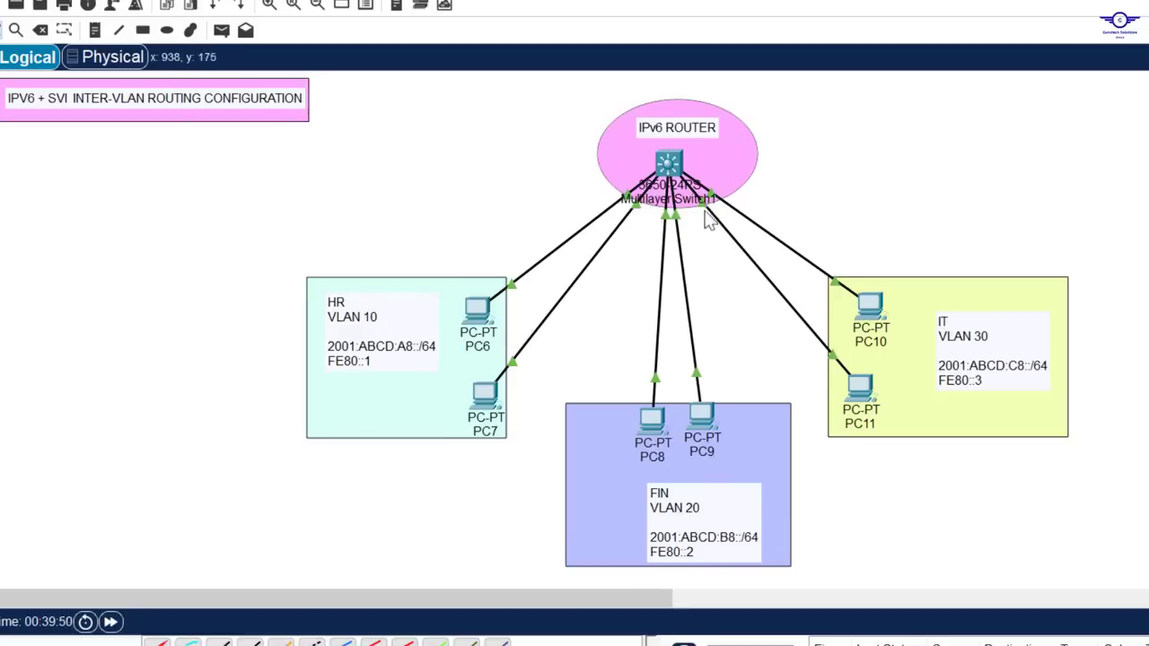
left_click(668, 161)
key("Return")
key("Return")
key("Return")
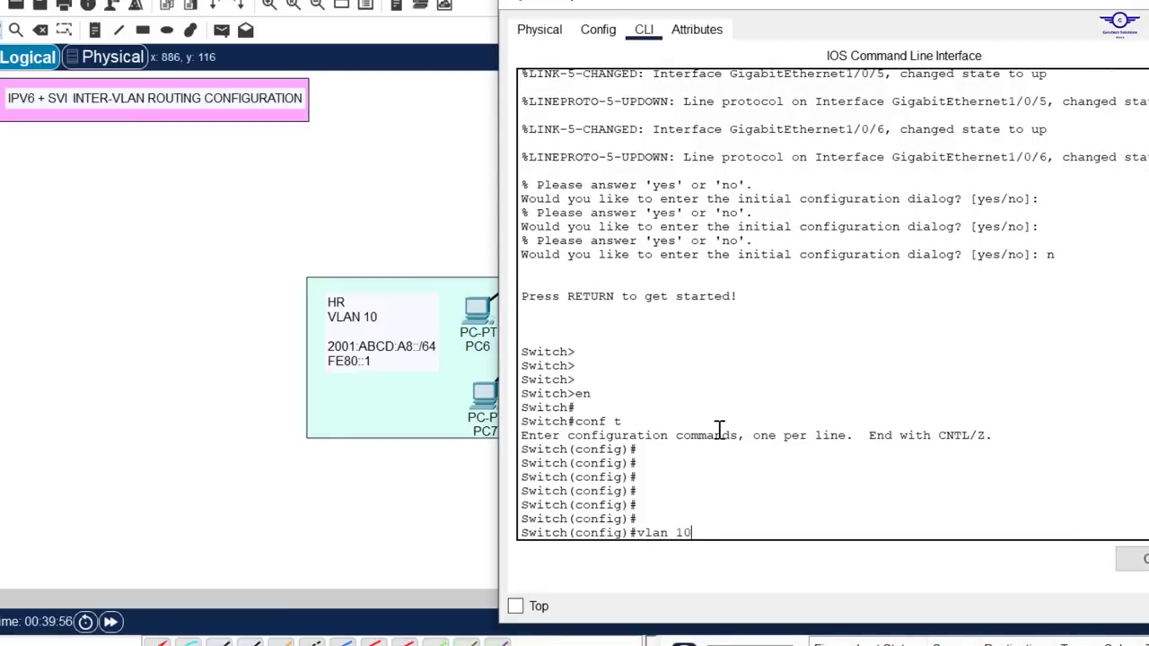
type("vlan 10")
key("Return")
type("name H")
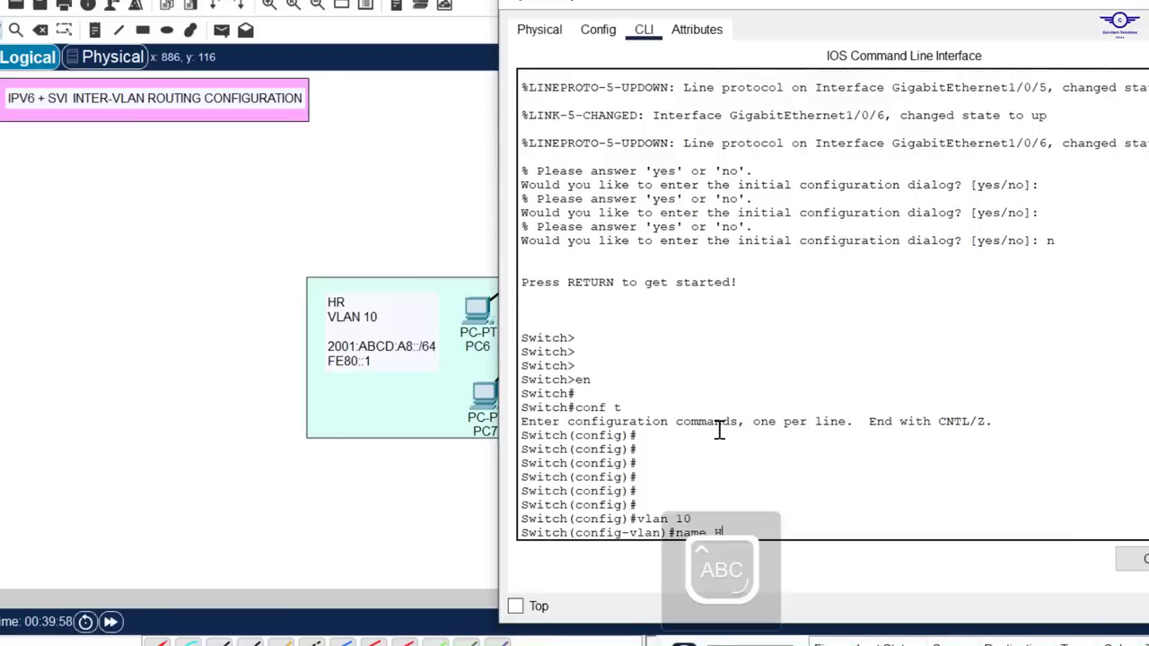
key("Return")
key("Return")
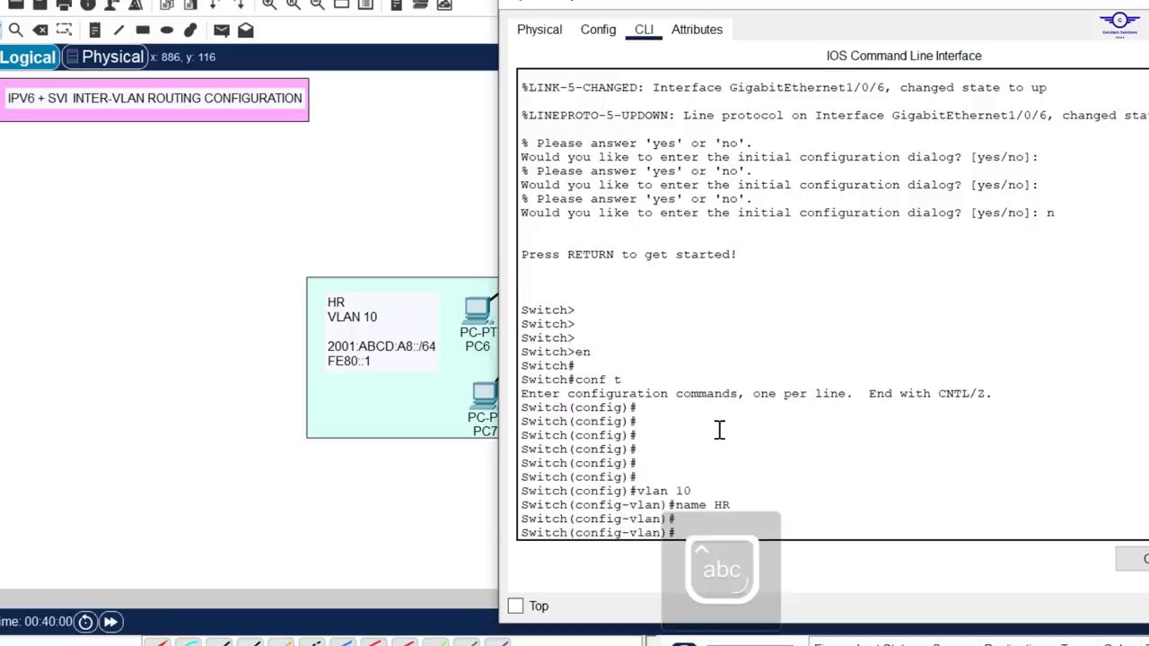
Create VLAN 20 named FIN and VLAN 30 named IT, returning to global configuration mode.
type("ex")
key("Return")
key("Return")
key("Return")
type("vlan 20")
key("Return")
type("name FIn")
key("Return")
type("name FIN")
key("Return")
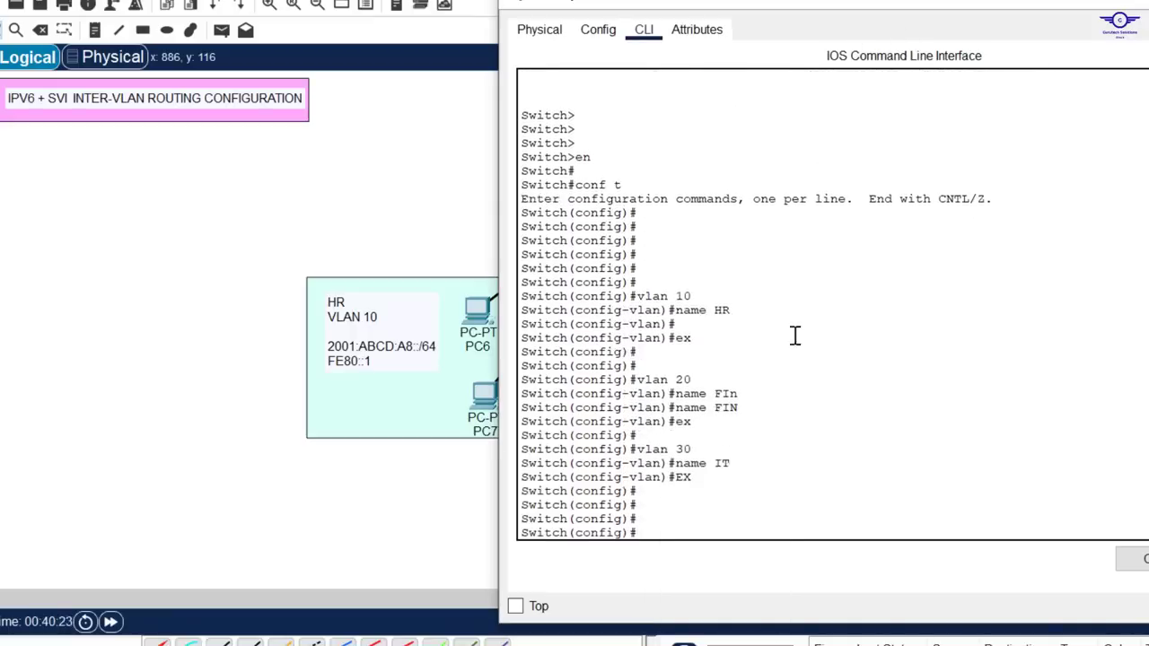
key("Return")
key("Return")
Select the interface range GIG1/0/1-2 on the switch and set its ports to switchport mode access.
type("INT")
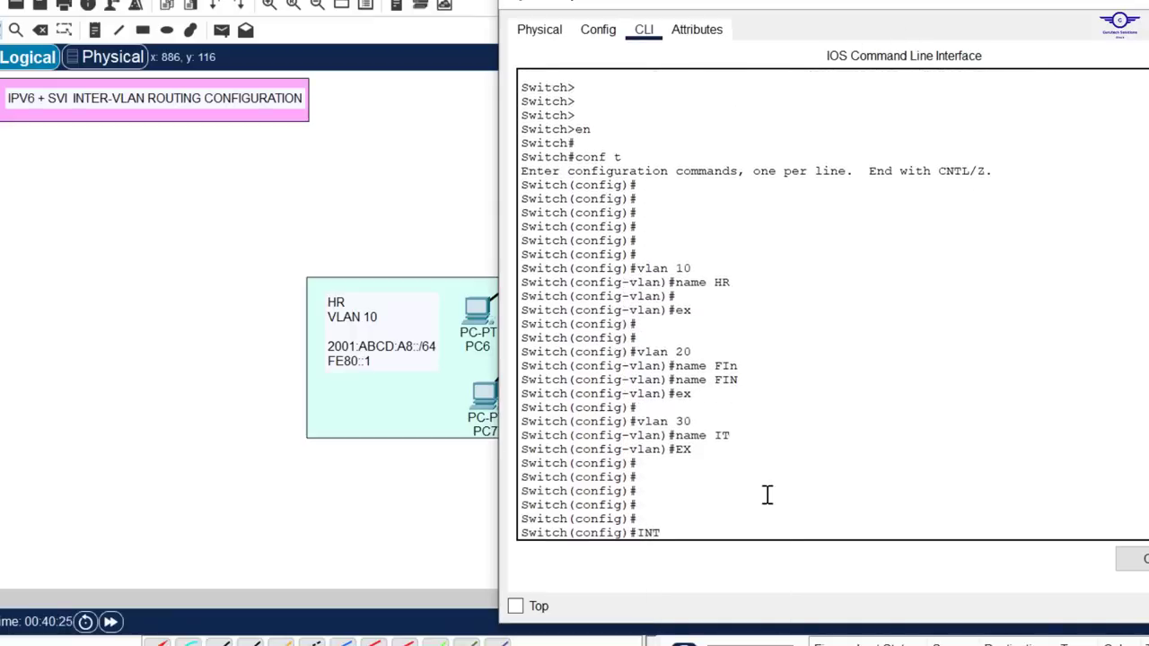
type(" RA")
type("NGE GIG1/0/1-2")
key("Return")
key("Return")
key("Return")
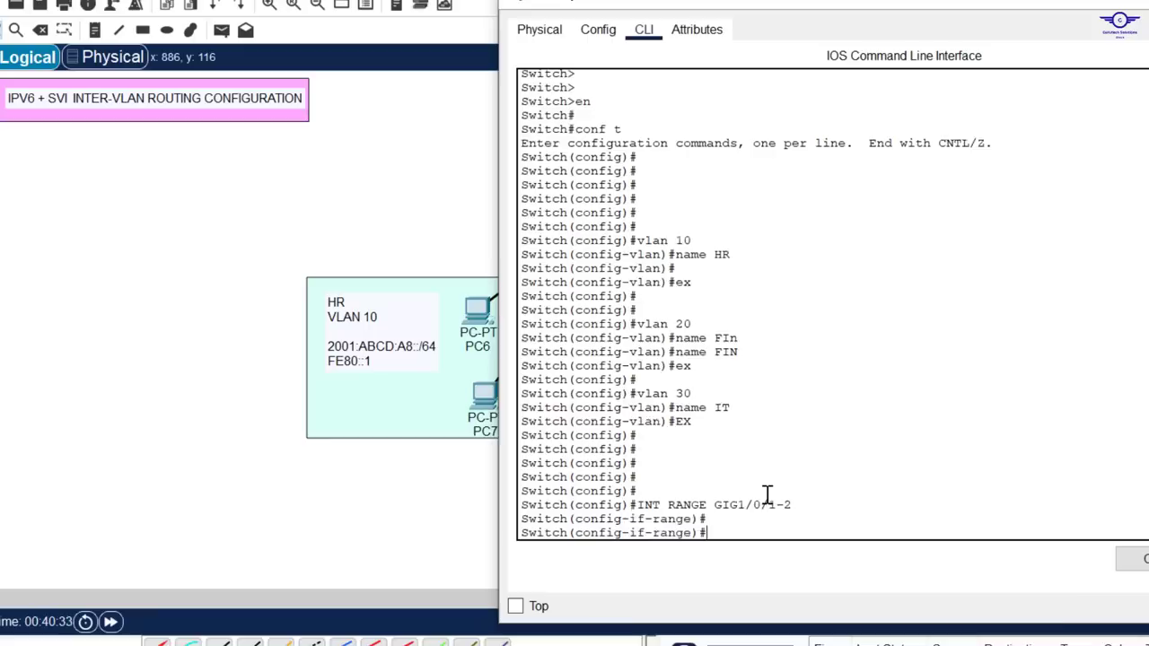
type("SWIT")
key("Tab")
type("M")
key("Tab")
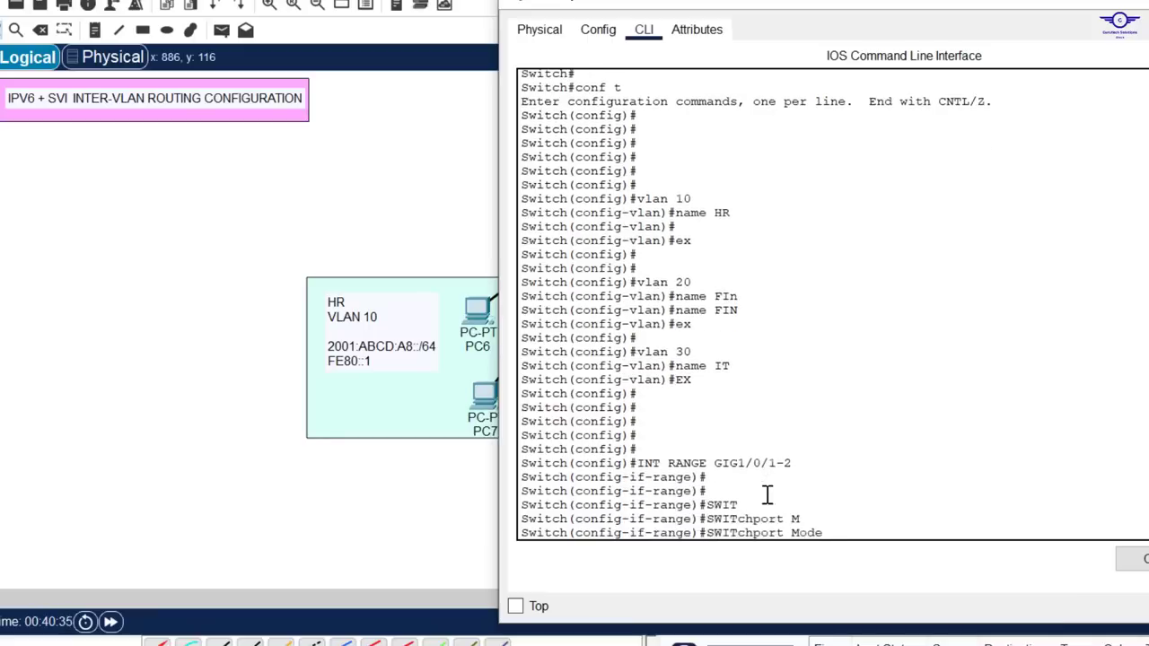
type("A")
key("Tab")
key("Return")
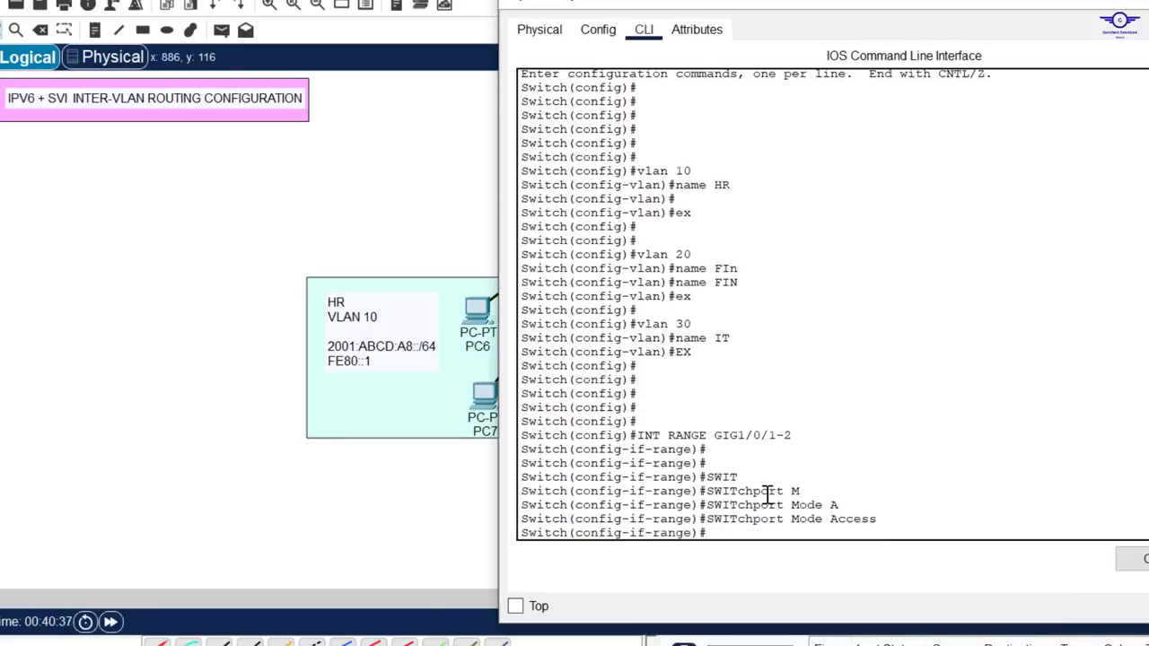
Assign ports GIG1/0/1-2 to access VLAN 10 and return to global configuration mode.
type("SW")
key("Tab")
type("A")
key("Tab")
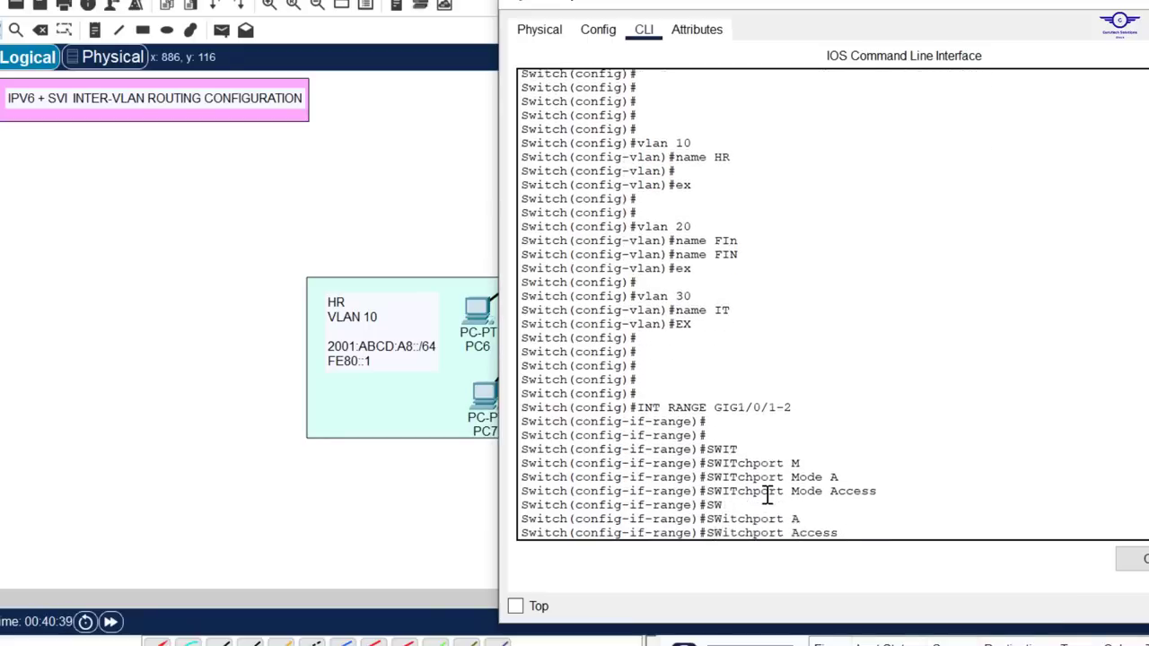
type("V")
key("Tab")
type("10")
key("Return")
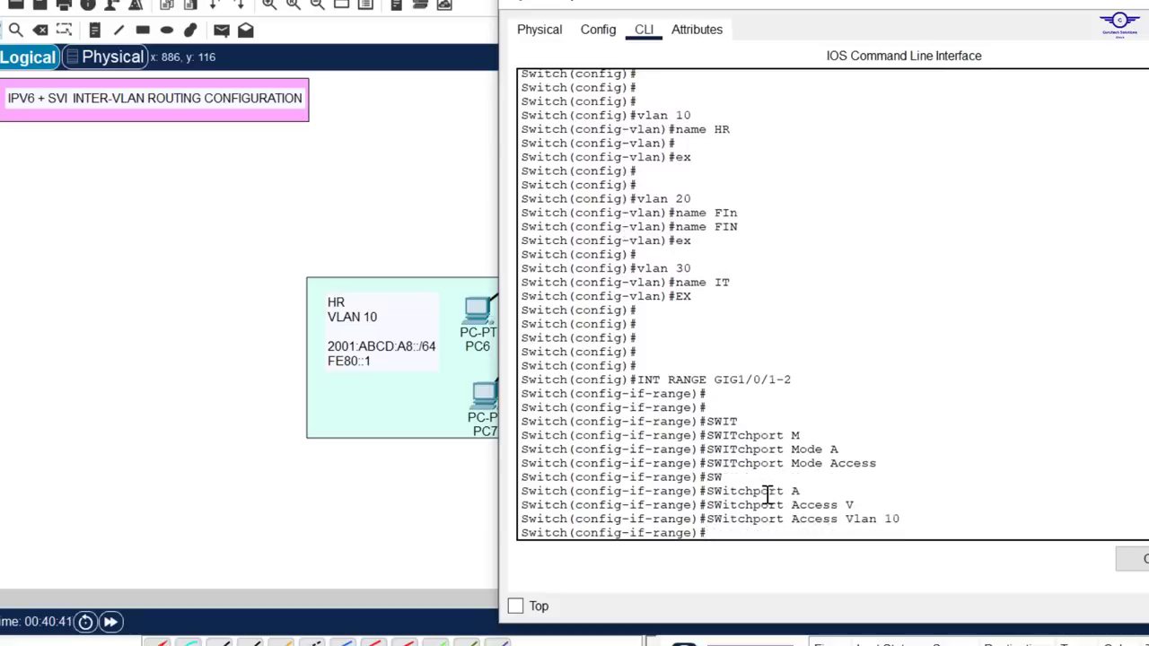
type("EX")
key("Return")
key("Return")
key("Return")
key("Return")
Select the interface range GIG1/0/3-4 and set its ports to switchport mode access.
key("Up")
key("Up")
key("Up")
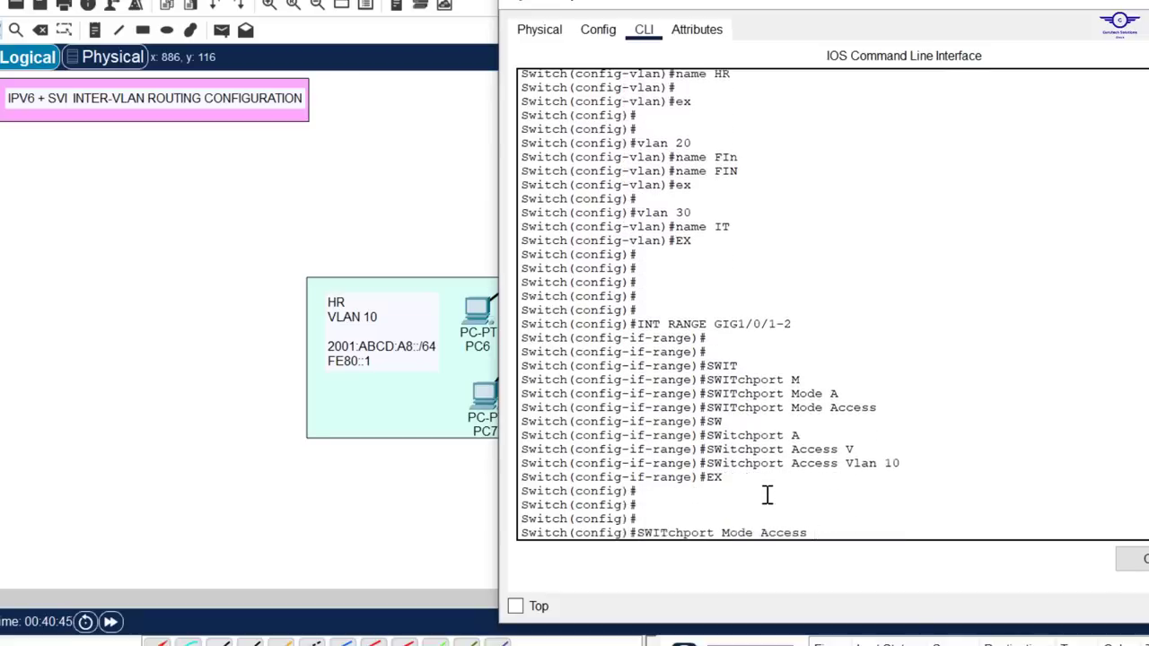
key("Up")
key("BackSpace")
key("BackSpace")
key("BackSpace")
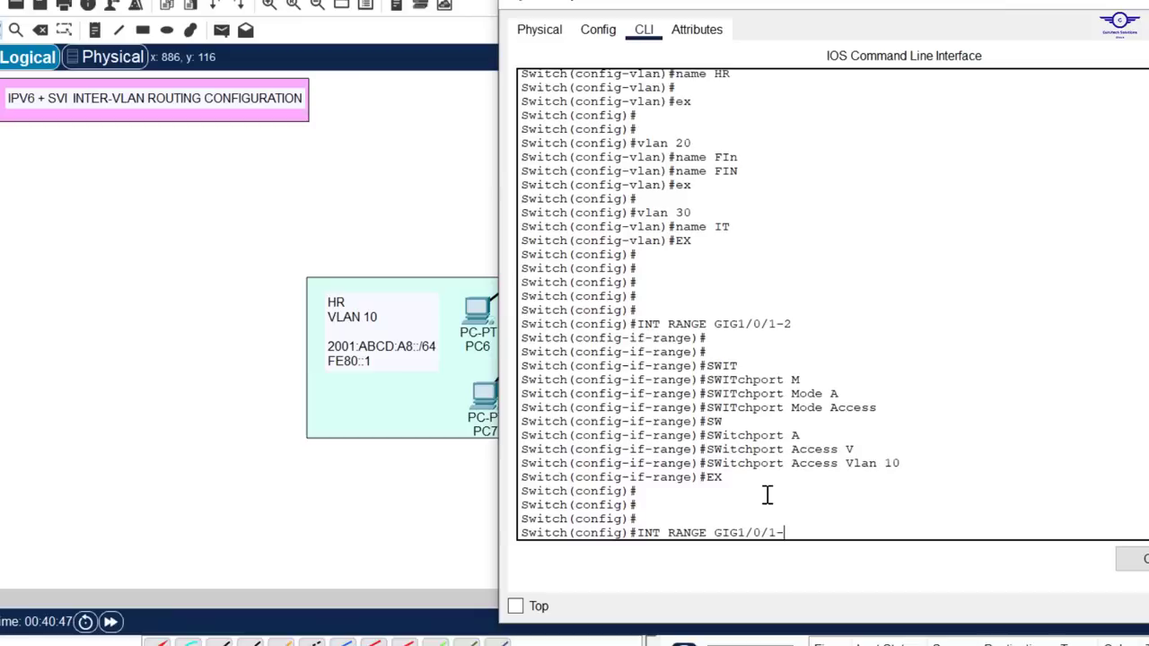
type("3-4")
key("Return")
key("Up")
key("Up")
key("Return")
Assign ports GIG1/0/3-4 to access VLAN 20 and return to global configuration mode.
type("SWITchport Access Vlan 20")
key("Return")
type("EX")
key("Return")
key("Return")
key("Return")
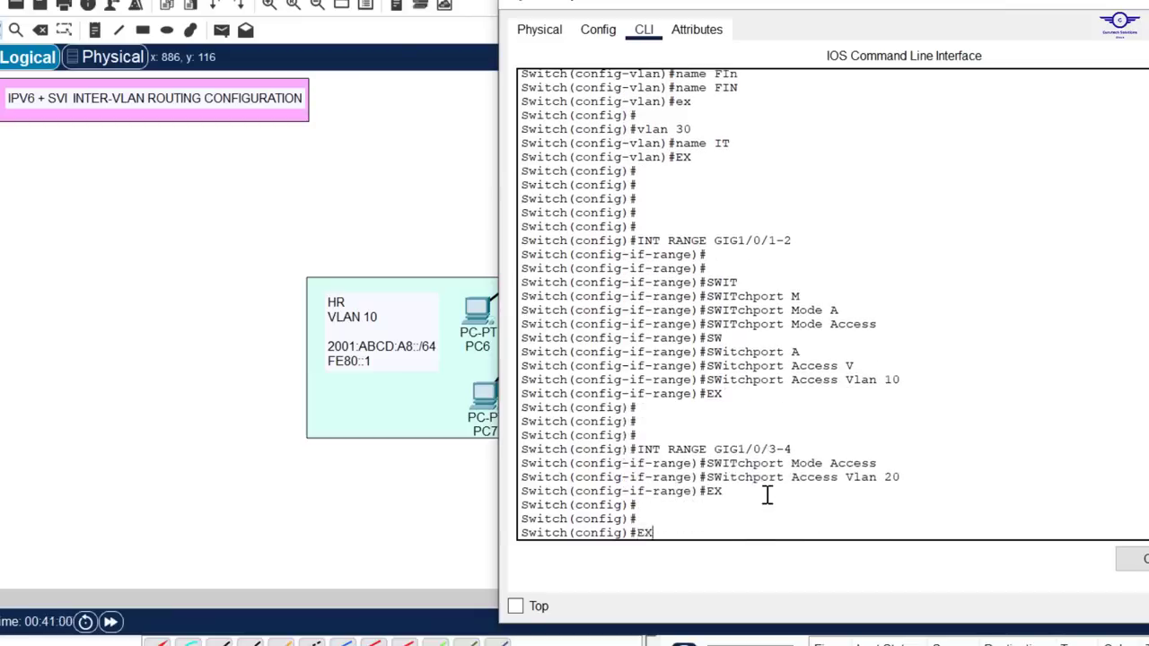
Select the interface range GIG1/0/5-6 and set its ports to switchport mode access.
type("INT RANGE GIG1/0/5-6")
key("Return")
key("Up")
key("Up")
key("Up")
key("Return")
Assign ports GIG1/0/5-6 to access VLAN 30, exit the range, and save the configuration with DO WR.
type("SWITchport Access Vlan 30")
key("Return")
type("DO WR")
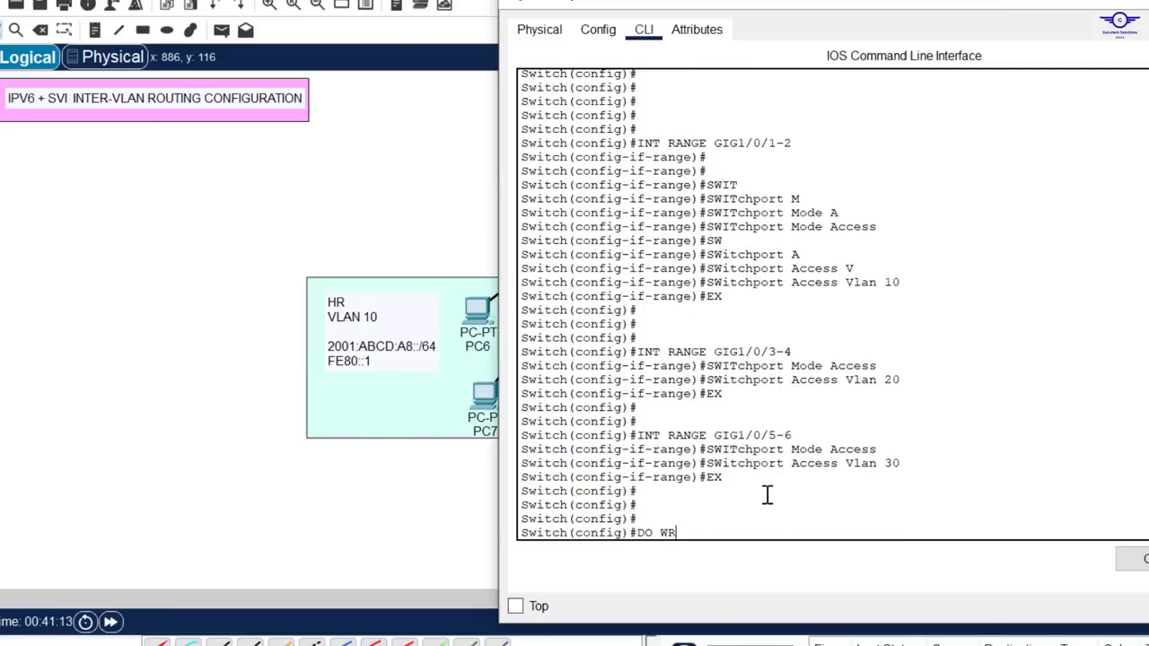
key("Return")
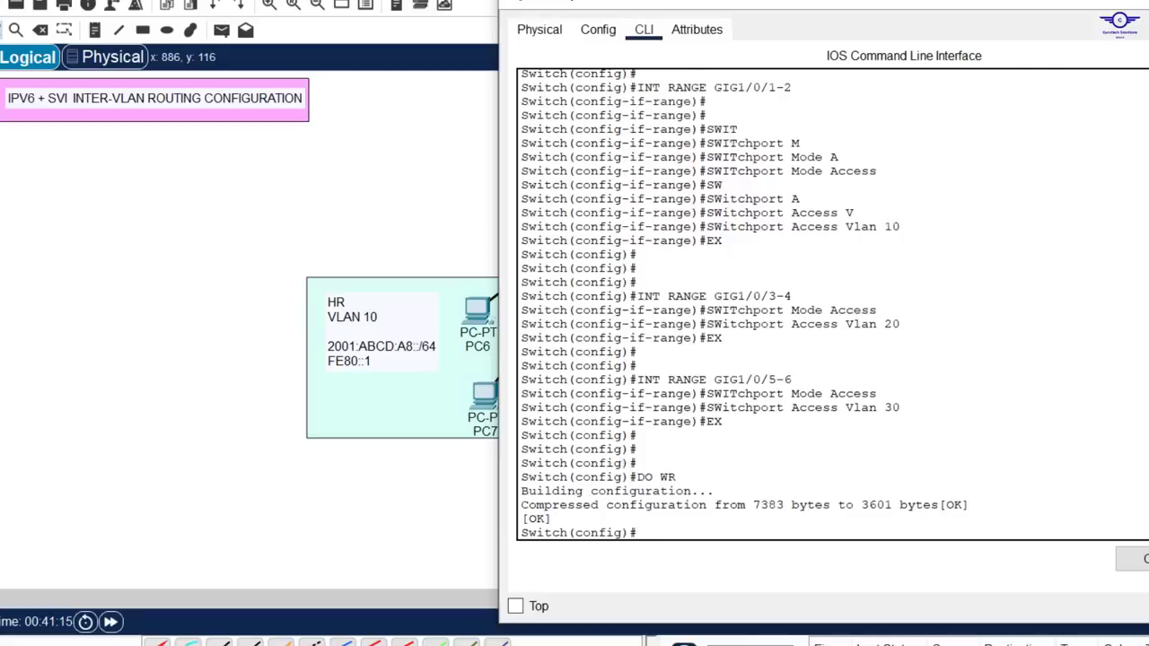
Leave the switch console and review step 3 of config-guide.txt in Notepad, on IPv6 addresses for the SVIs.
left_click(1148, 1)
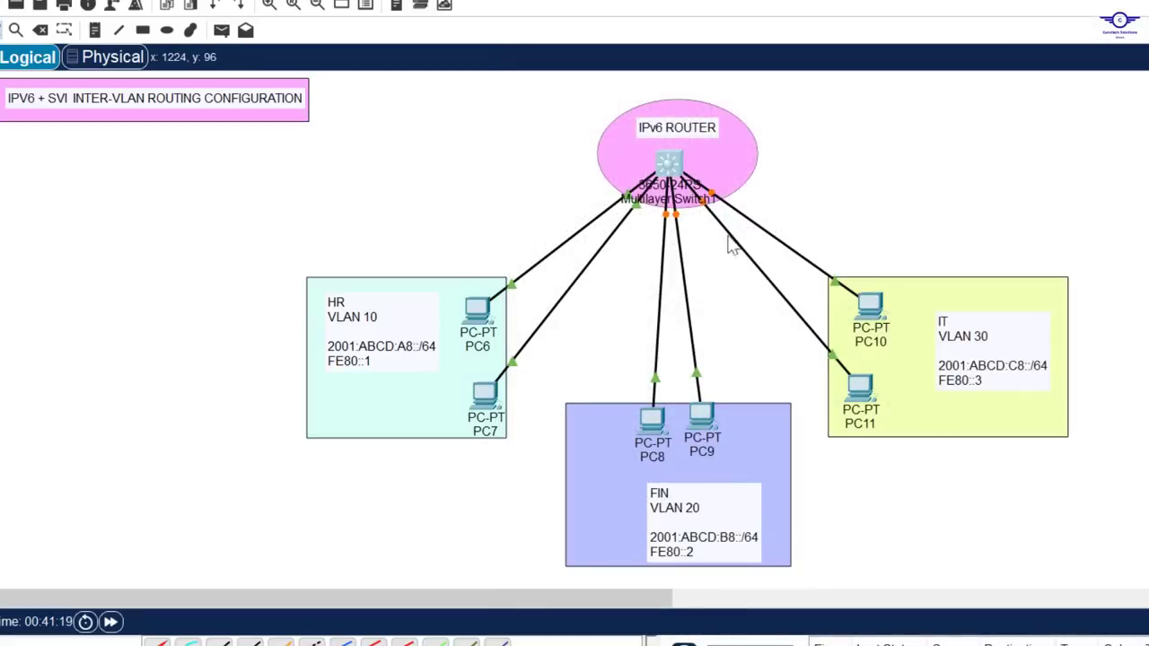
left_click(844, 645)
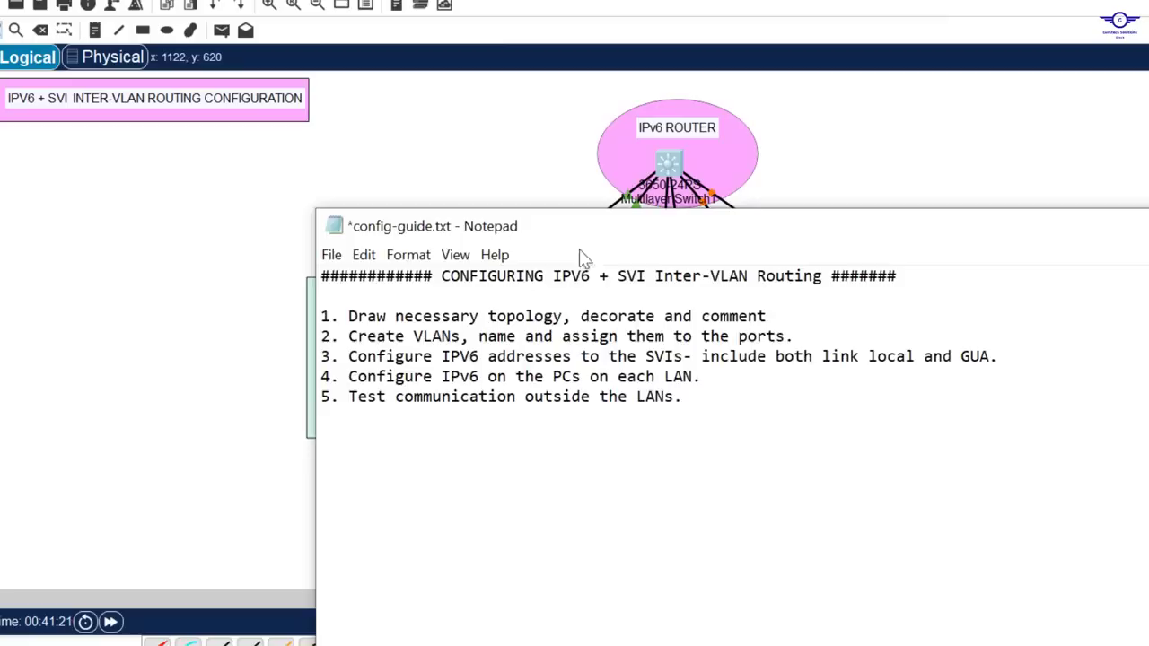
left_click(349, 357)
left_click_drag(350, 356, 1022, 357)
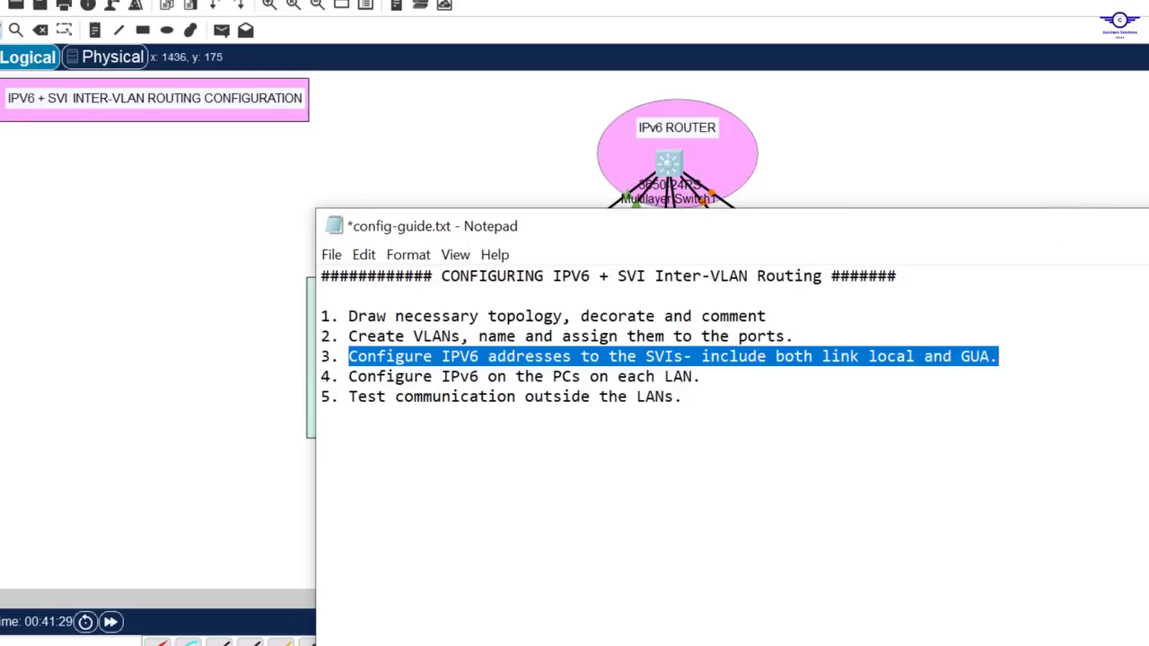
left_click(1118, 225)
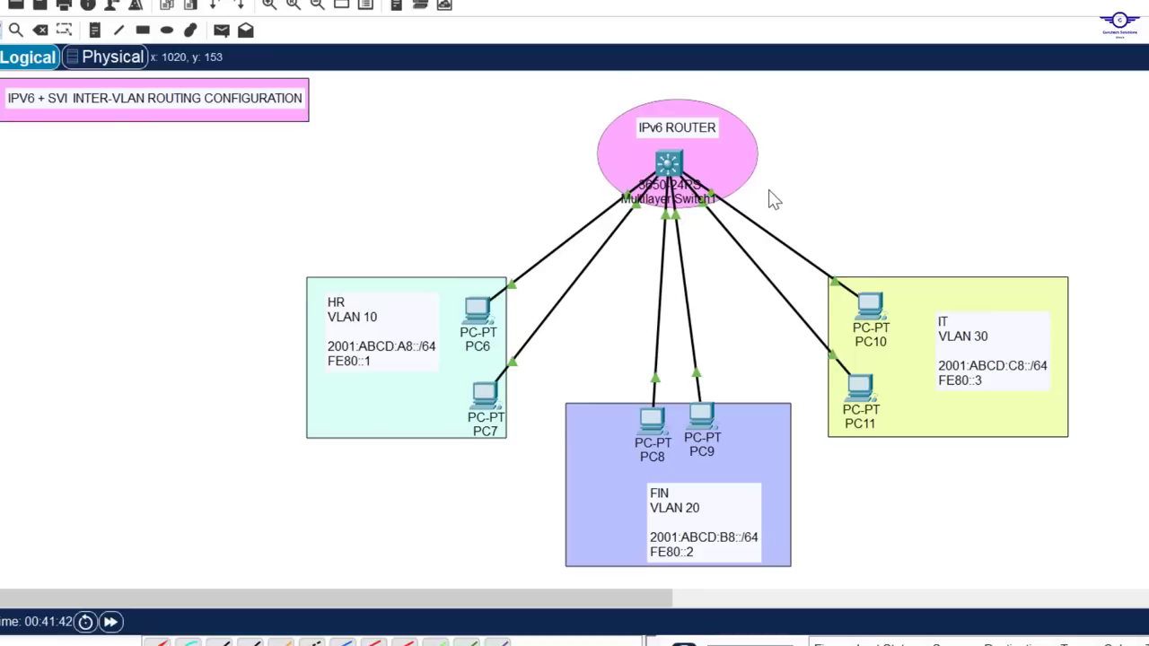
Reopen the command line of Multilayer Switch1 at the global configuration prompt, keeping the HR addressing note in view.
left_click(666, 164)
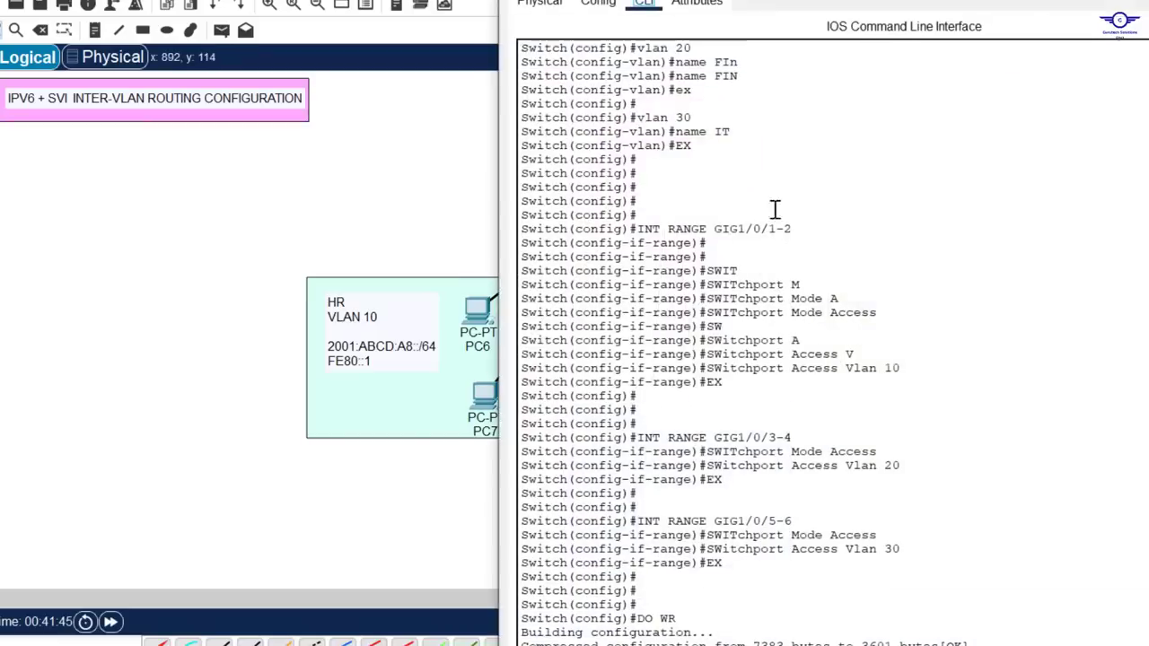
scroll(829, 390, "down", 2)
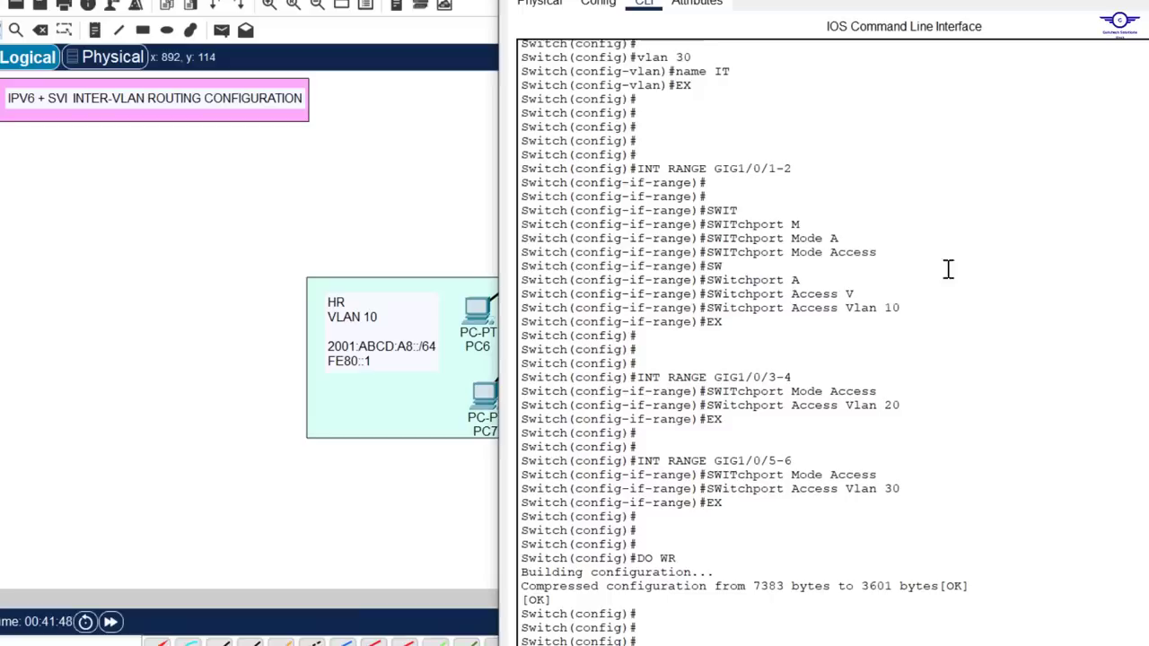
left_click_drag(904, 2, 950, 30)
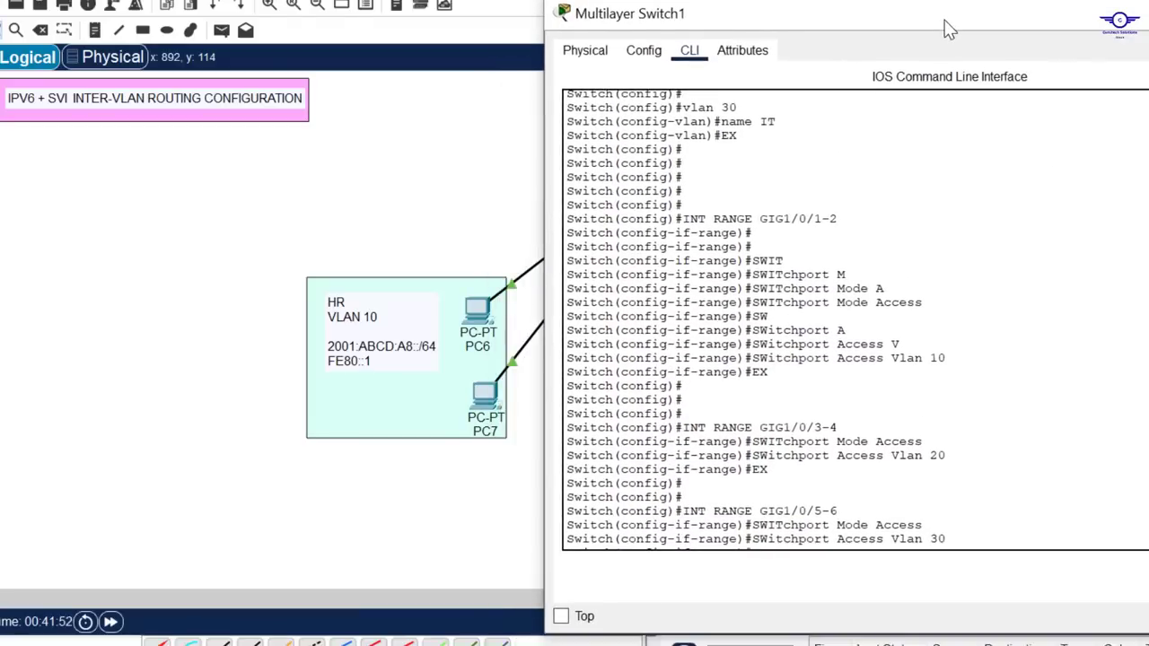
key("Return")
key("Return")
key("Return")
Create the VLAN 10 SVI with INT vlan 10 and highlight that command in the console output.
type("I")
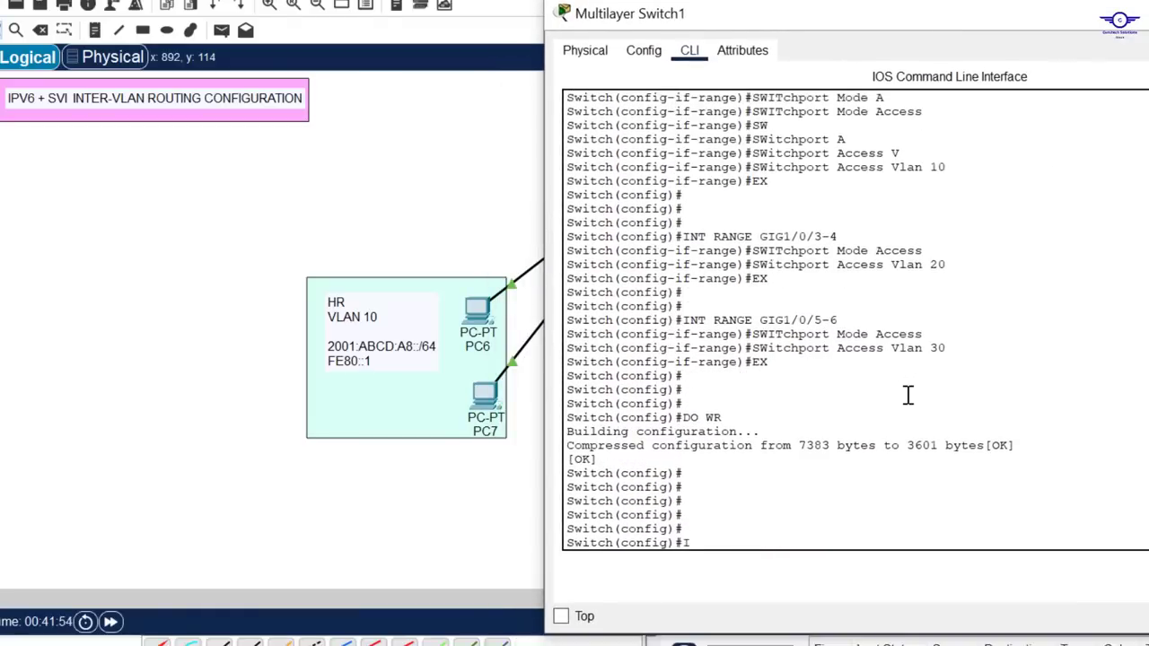
type("NT Vlan")
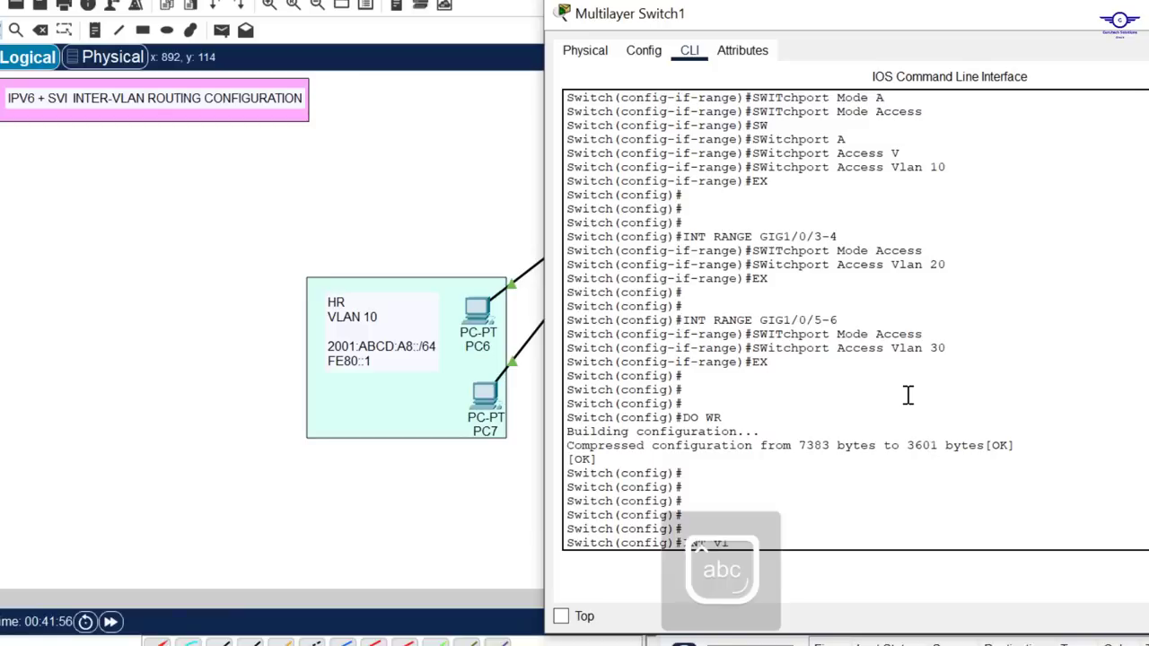
type(" 10")
key("Return")
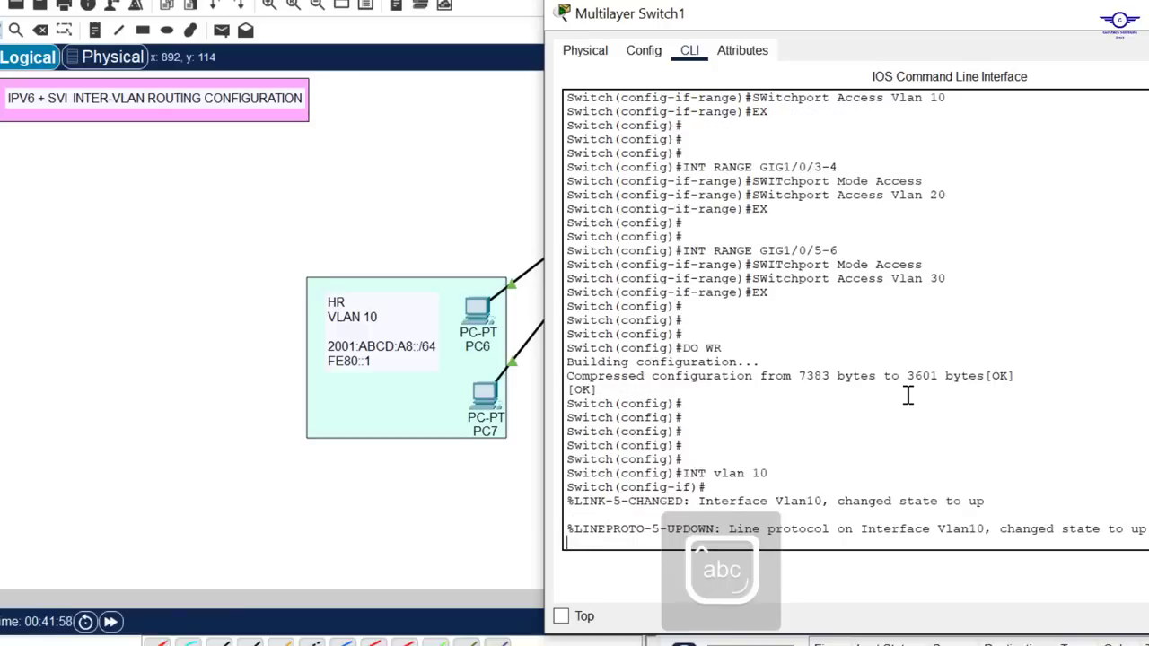
key("Return")
key("Return")
key("Return")
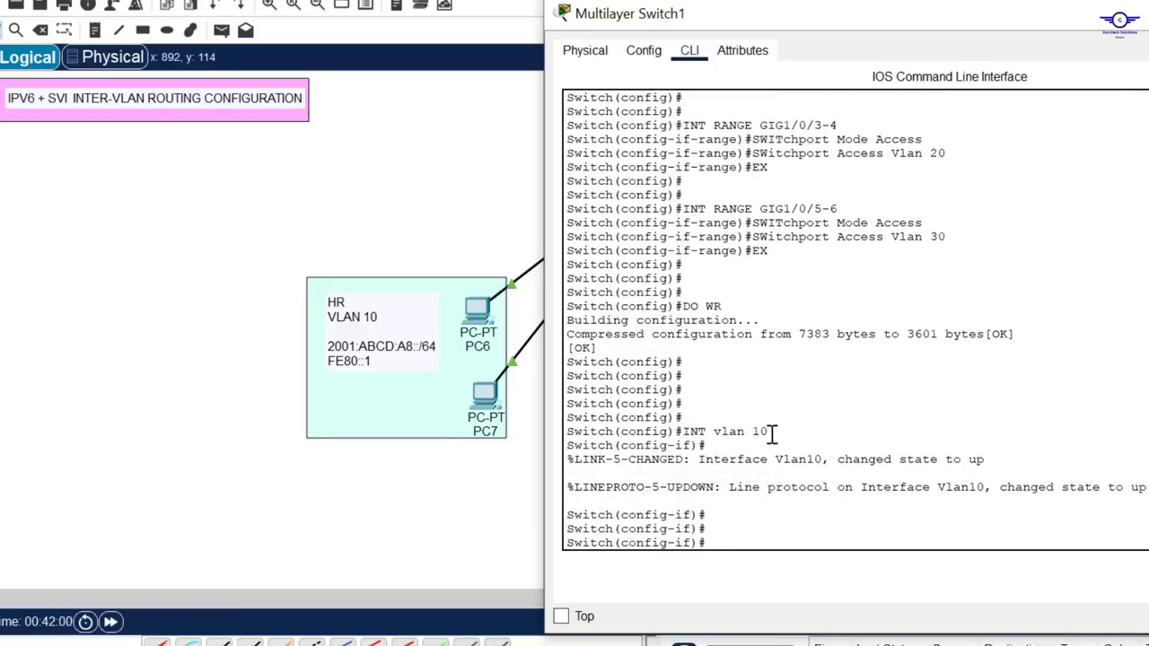
left_click_drag(770, 432, 687, 437)
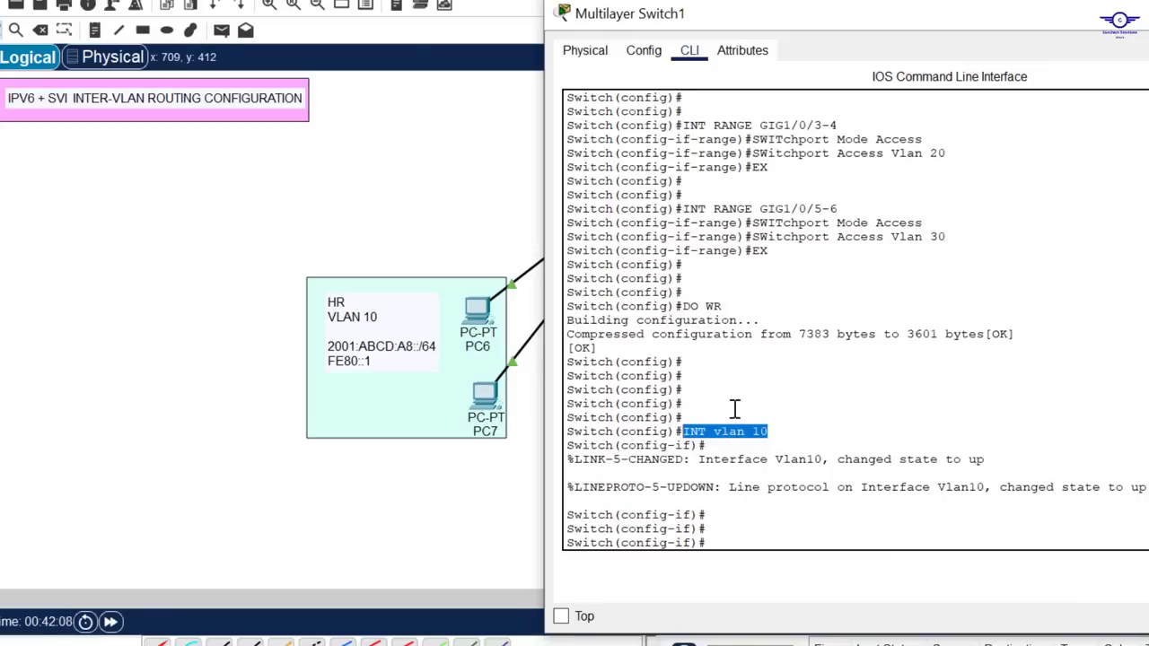
Configure FE80::1 as the link-local IPv6 address of the VLAN 10 interface.
left_click(749, 545)
type("ipv")
key("Tab")
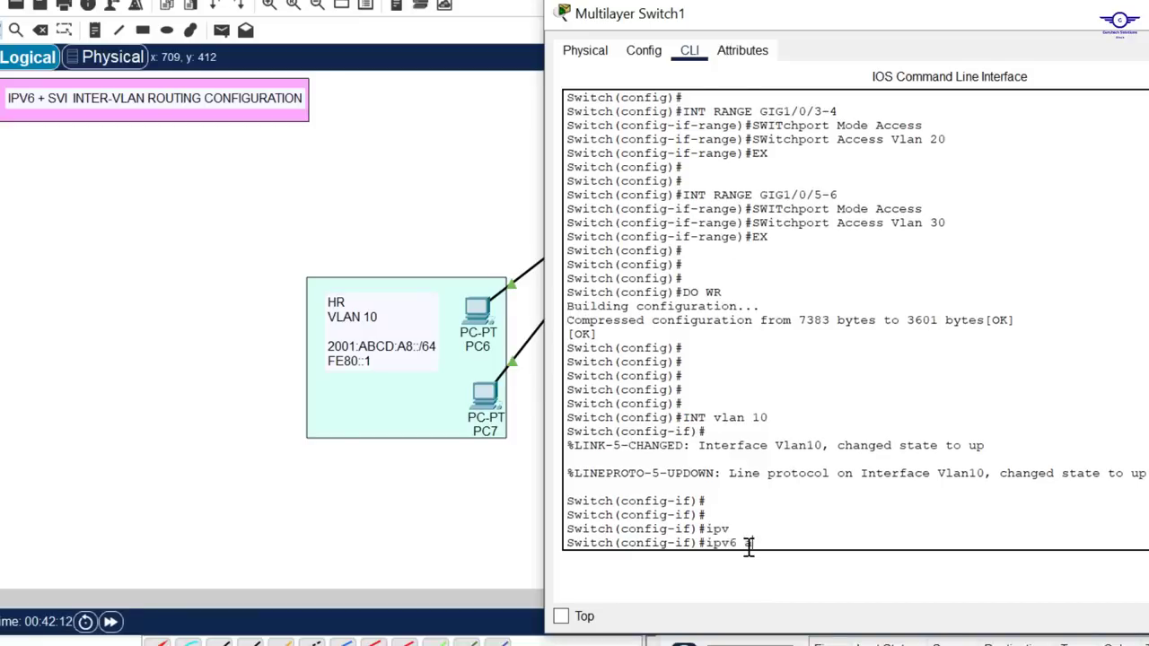
type("a")
key("Tab")
type("d")
key("Tab")
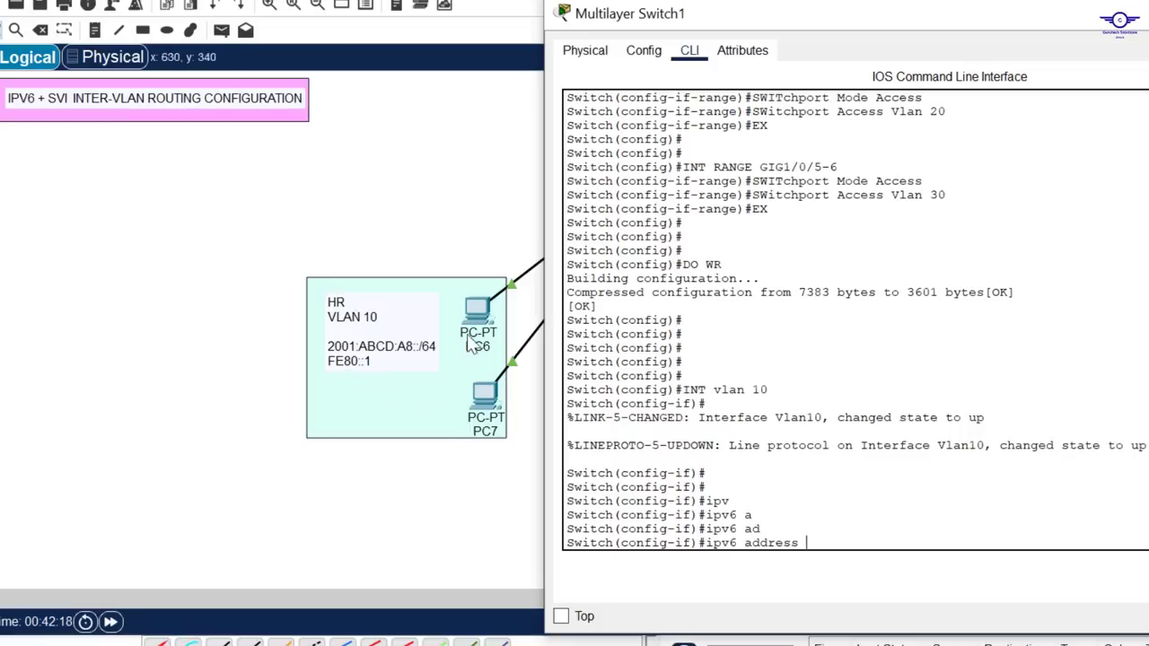
type("FE8")
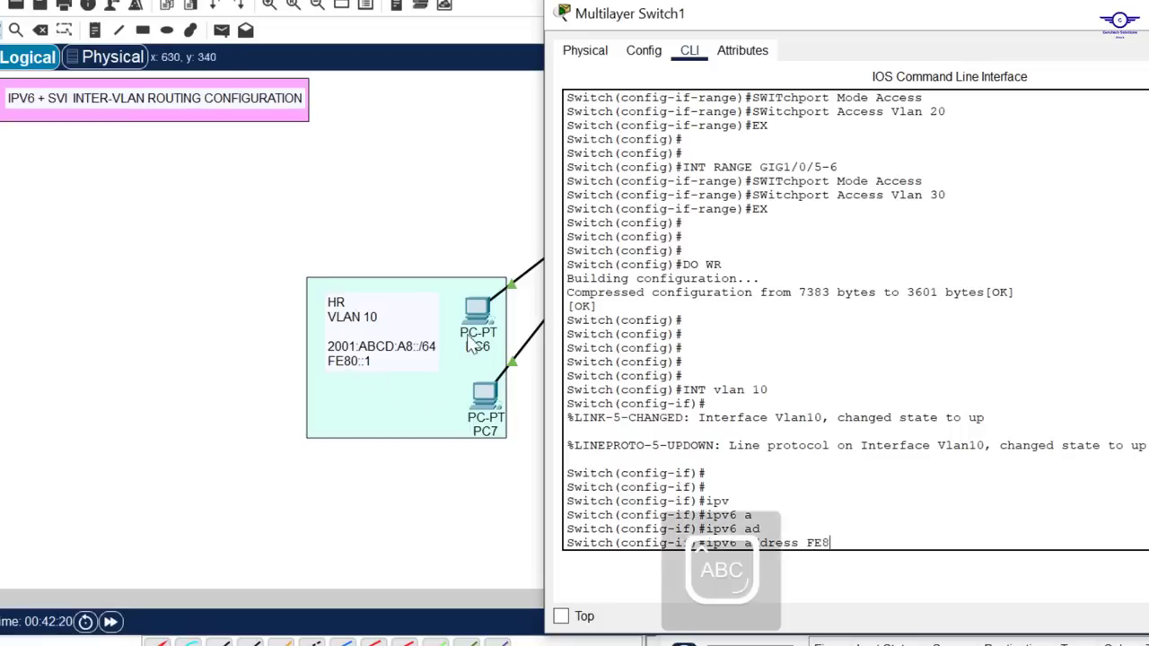
type("0::1")
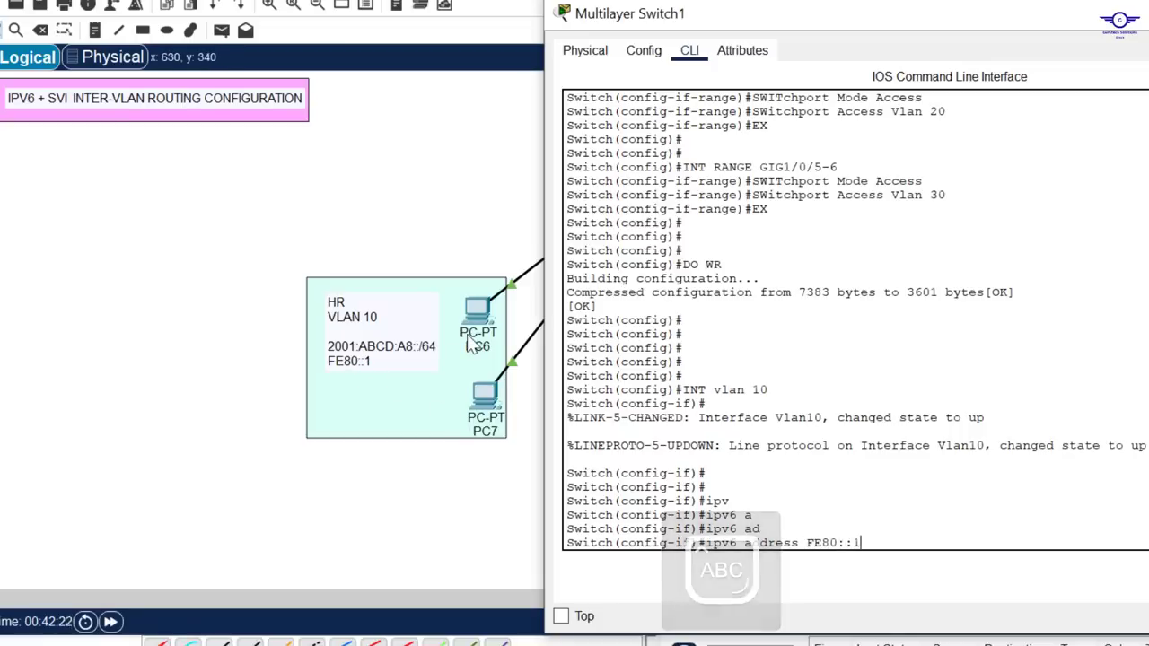
type(" l")
key("Tab")
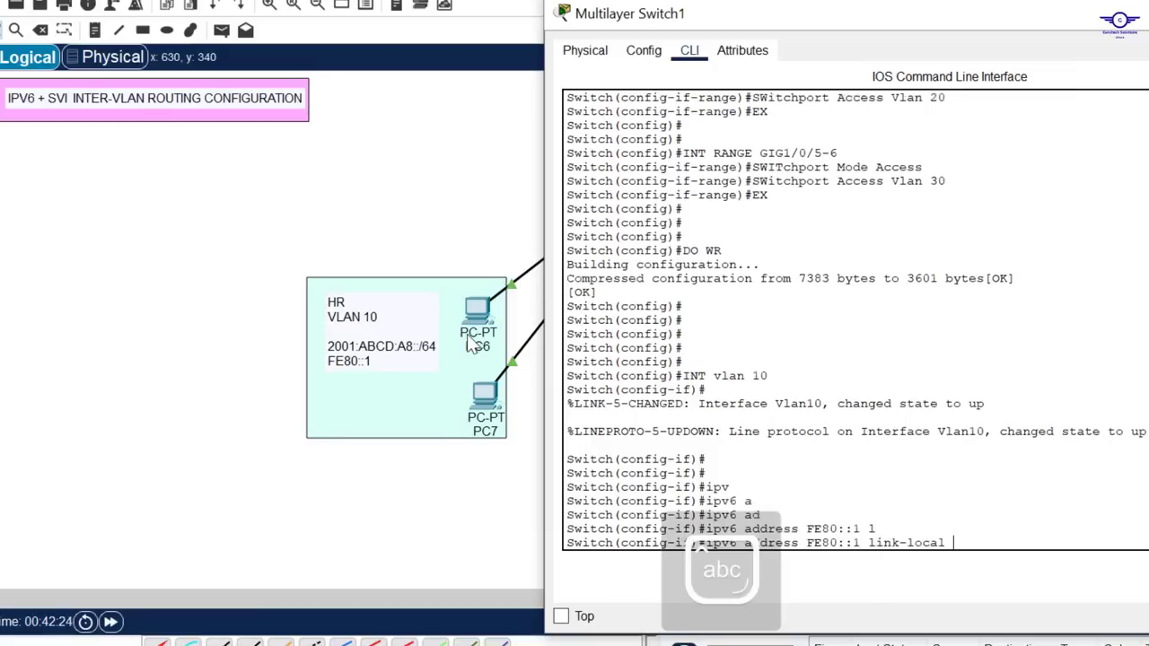
key("Return")
key("Return")
key("Return")
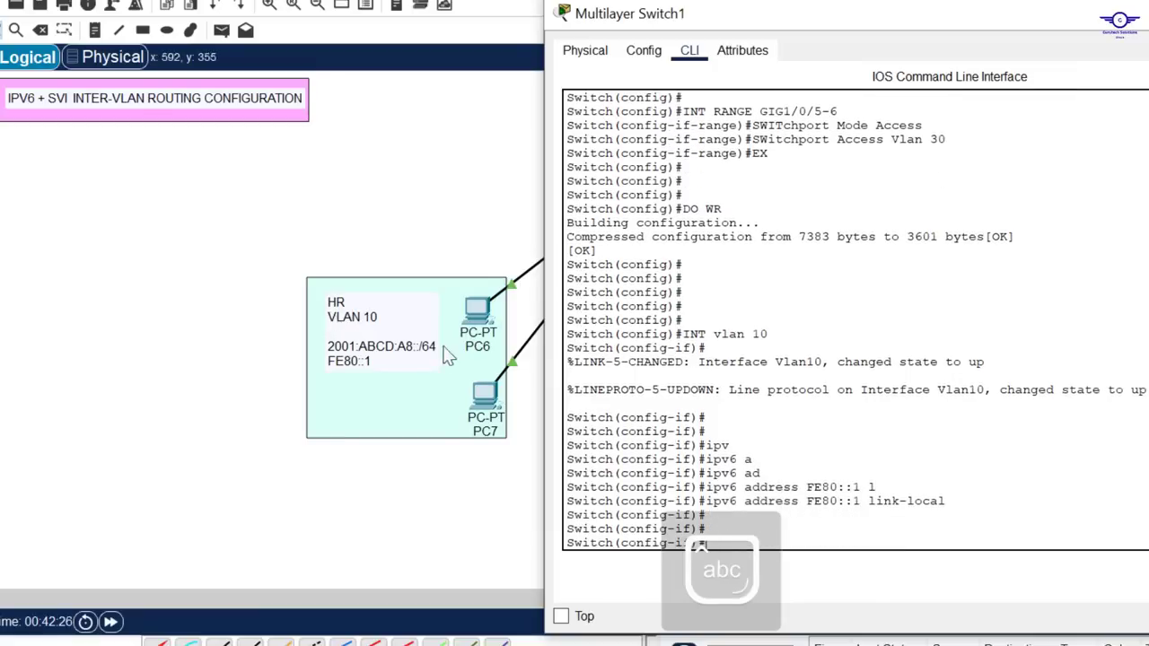
Assign the global IPv6 address 2001:ABCD:A8::1/64 to the VLAN 10 interface and return to global configuration mode.
type("ipv")
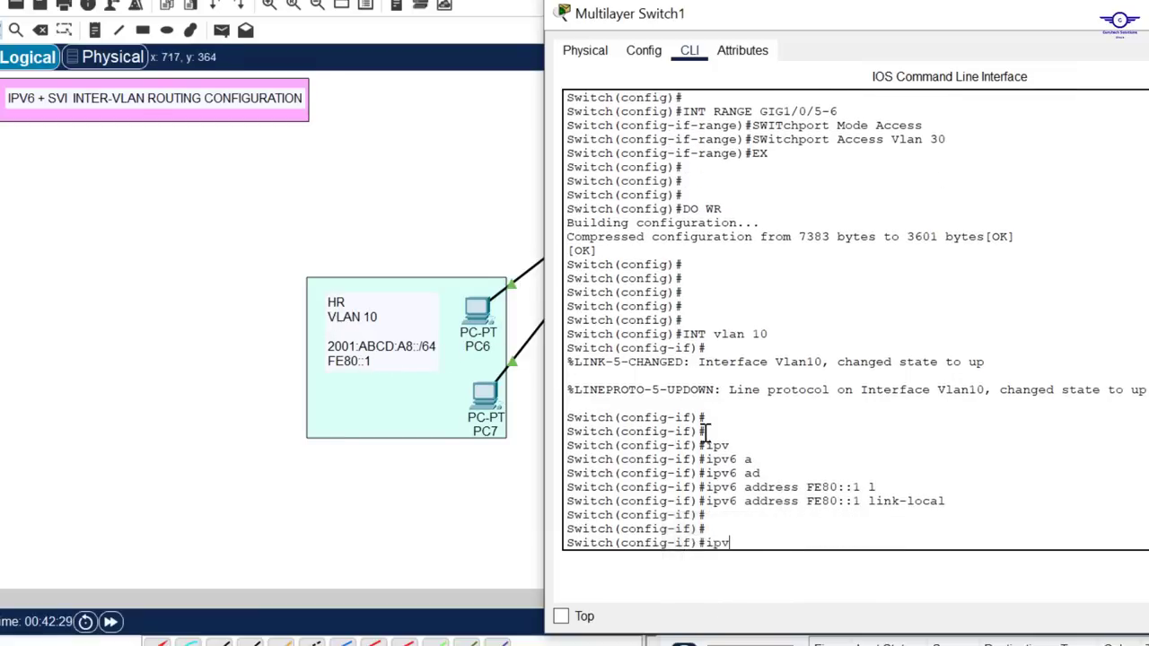
key("Tab")
type("6 ad")
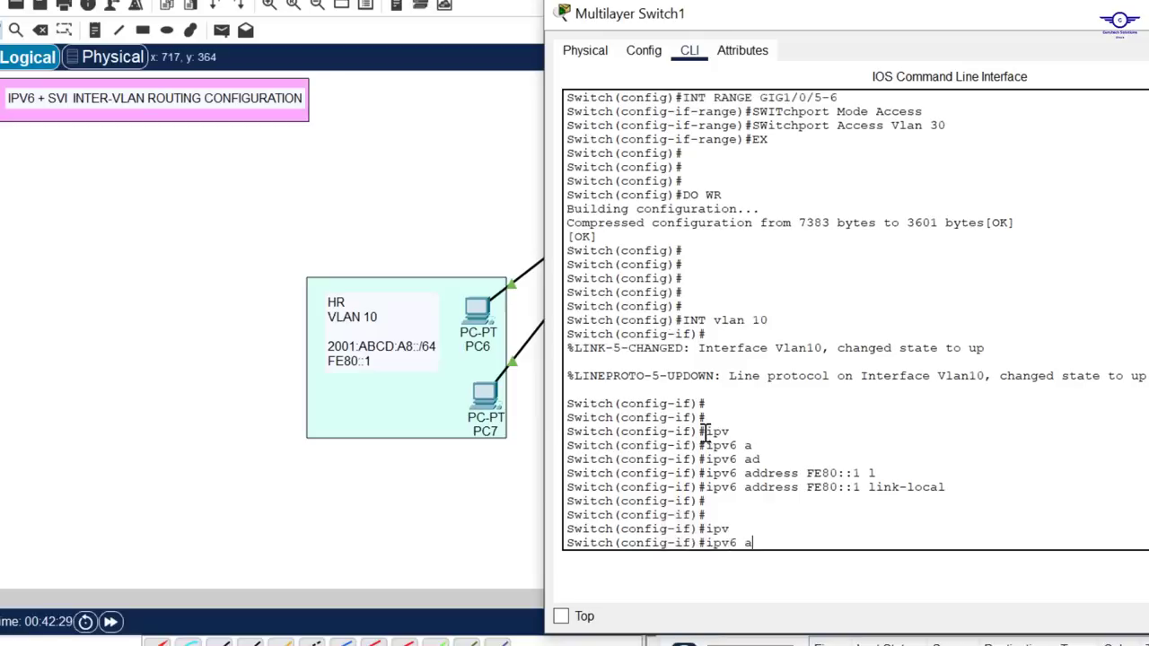
key("Tab")
type("2")
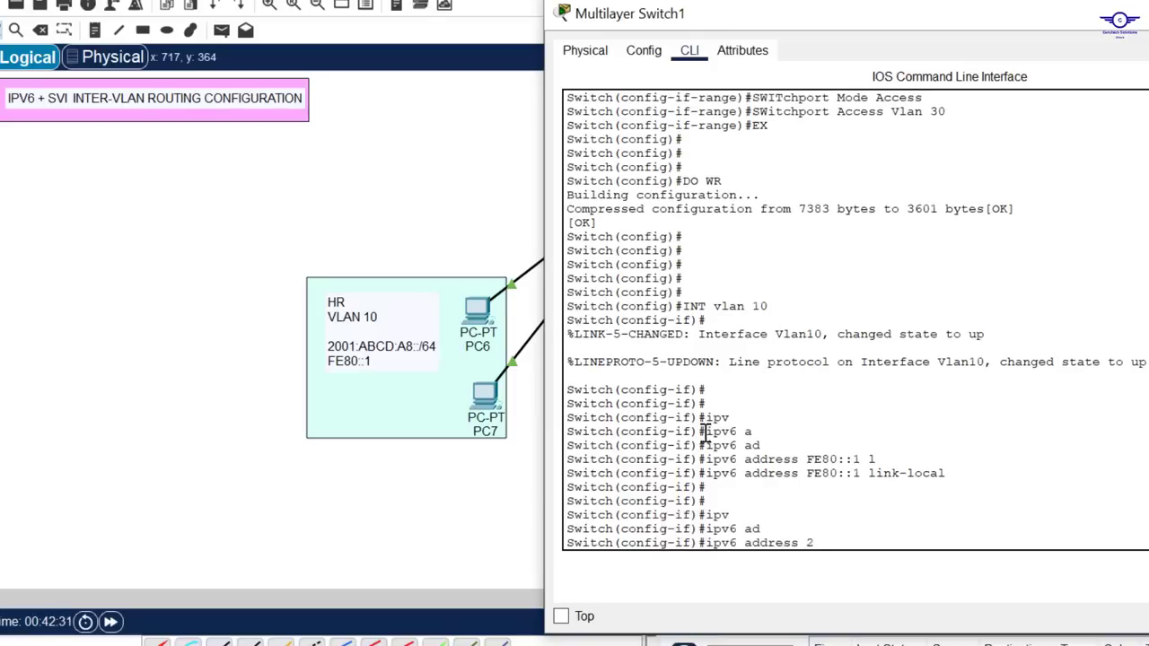
type("001:")
key("Caps_Lock")
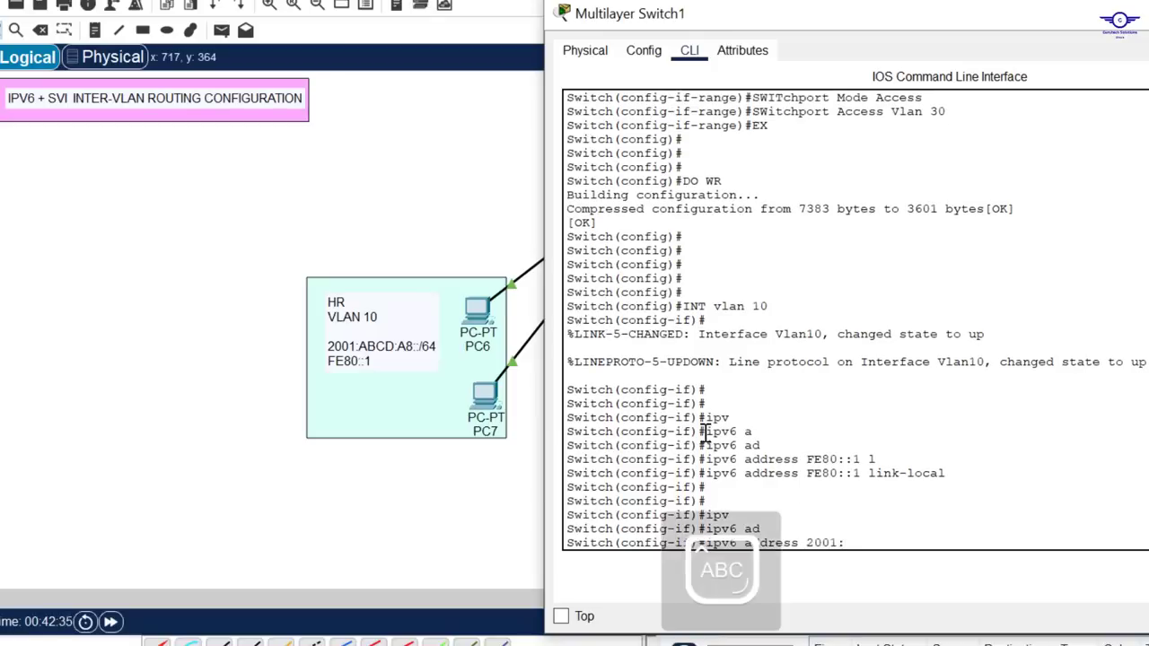
type("ABCD:")
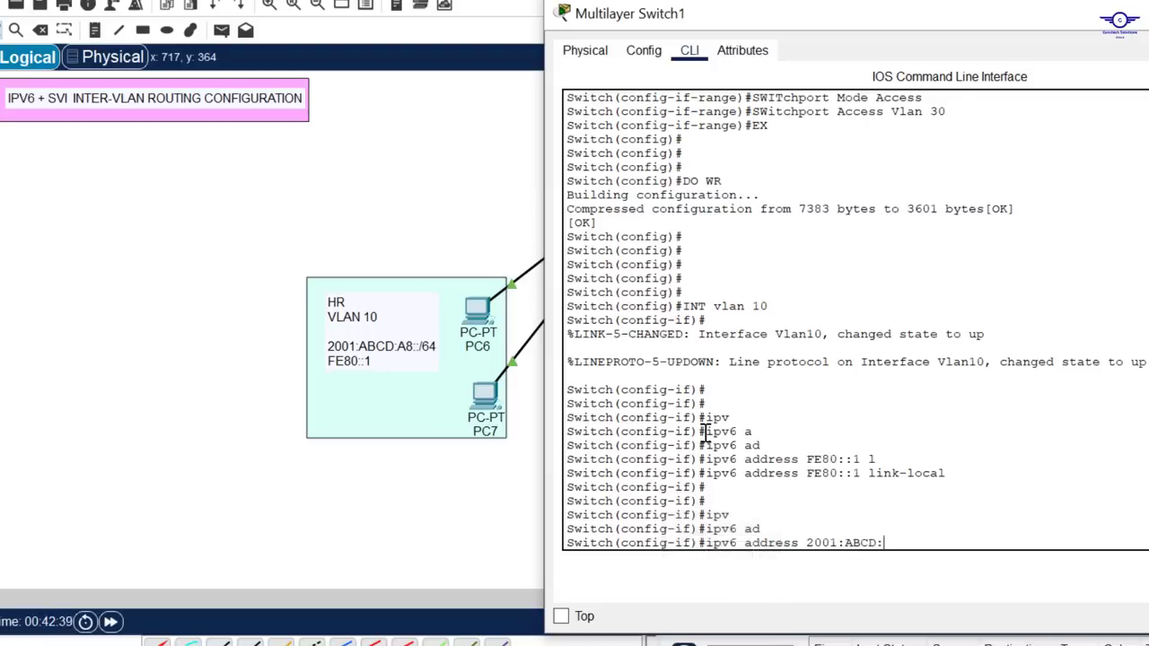
type("A8::1/64")
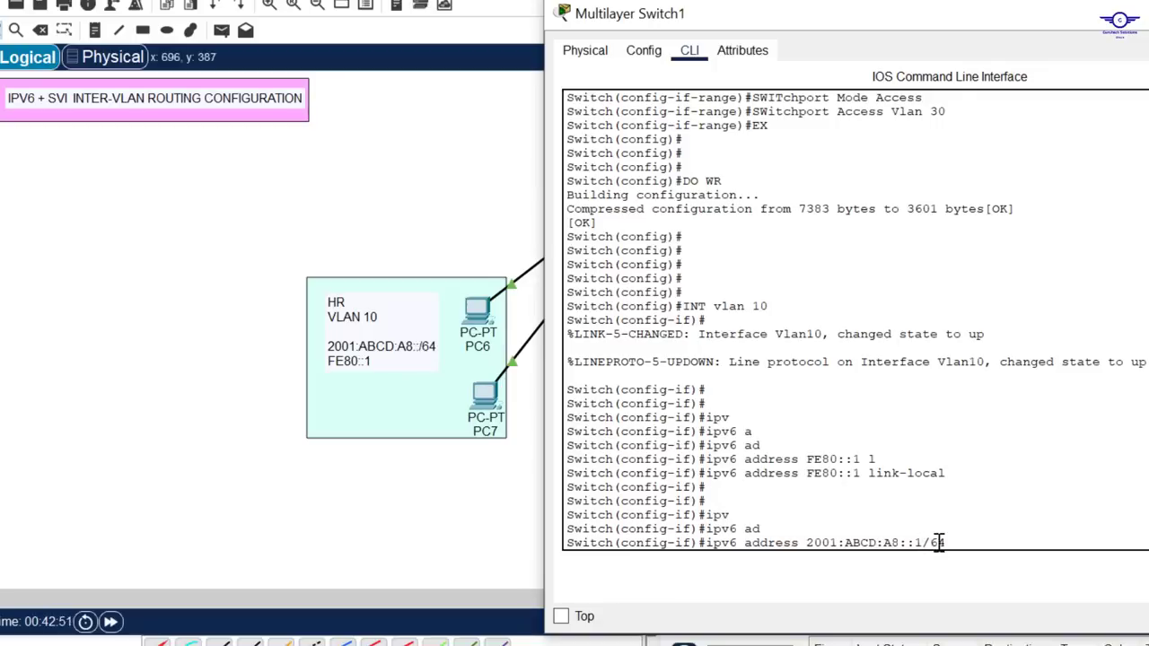
key("Return")
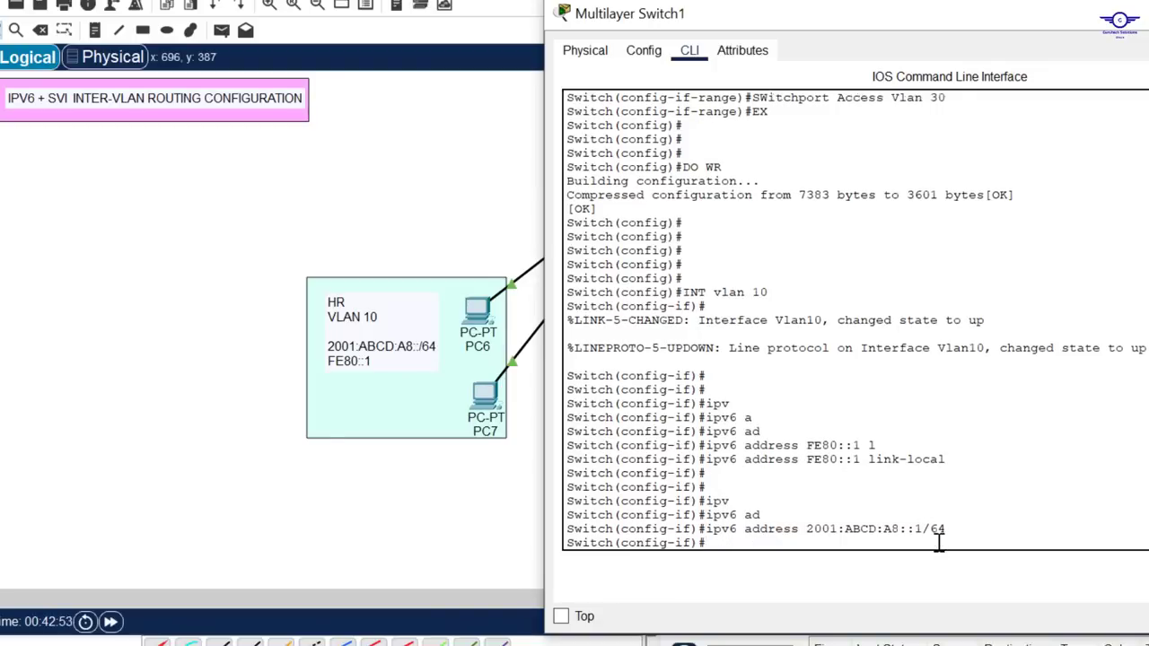
type("EXIT")
key("Return")
key("Return")
key("Return")
key("Return")
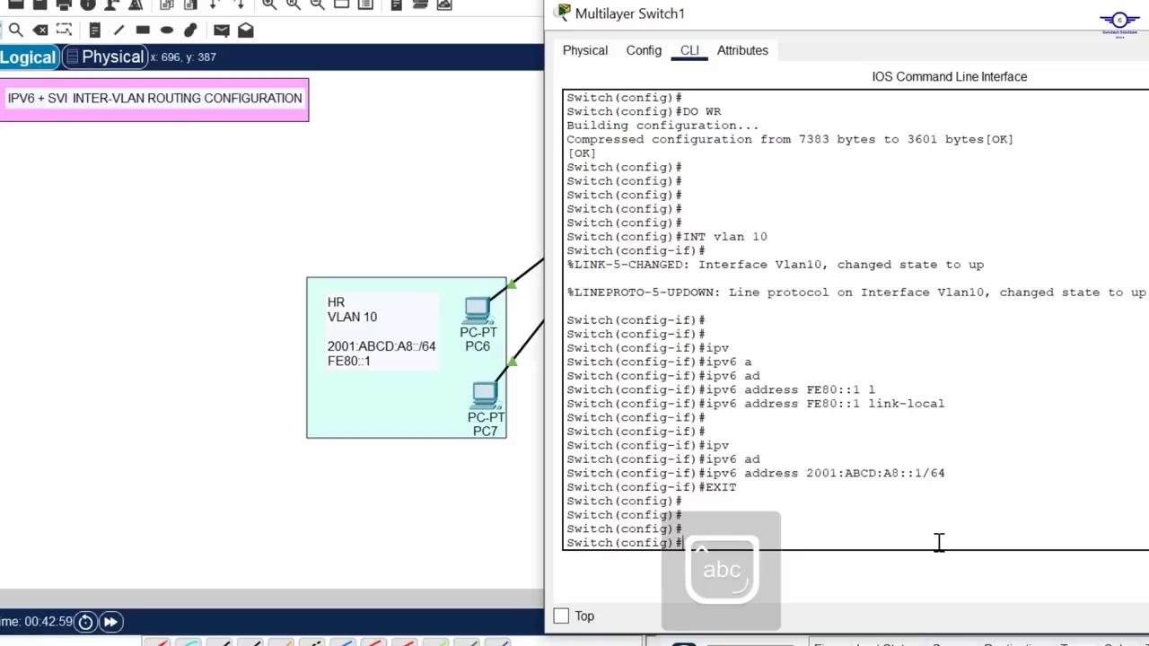
Create the VLAN 20 SVI by reusing the earlier interface command as INT vlan 20.
key("Up")
key("Up")
key("Up")
key("Up")
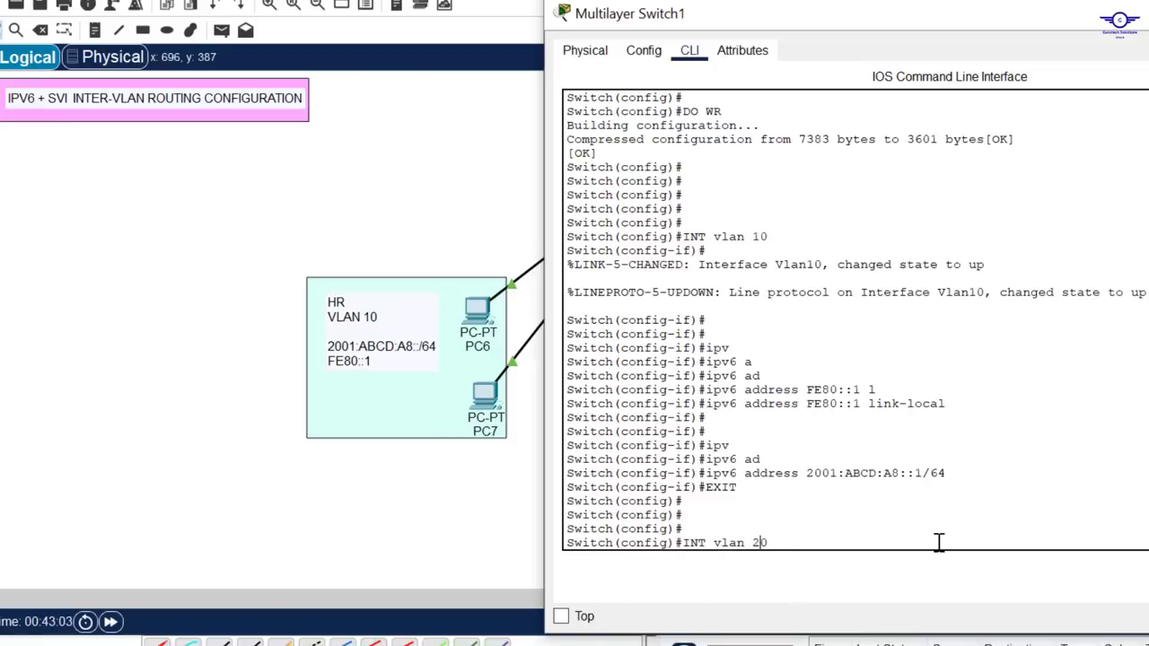
key("BackSpace")
key("BackSpace")
type("20")
key("Return")
Enter FE80::1 as the link-local IPv6 address of the VLAN 20 interface.
key("Up")
key("Up")
key("Up")
key("Up")
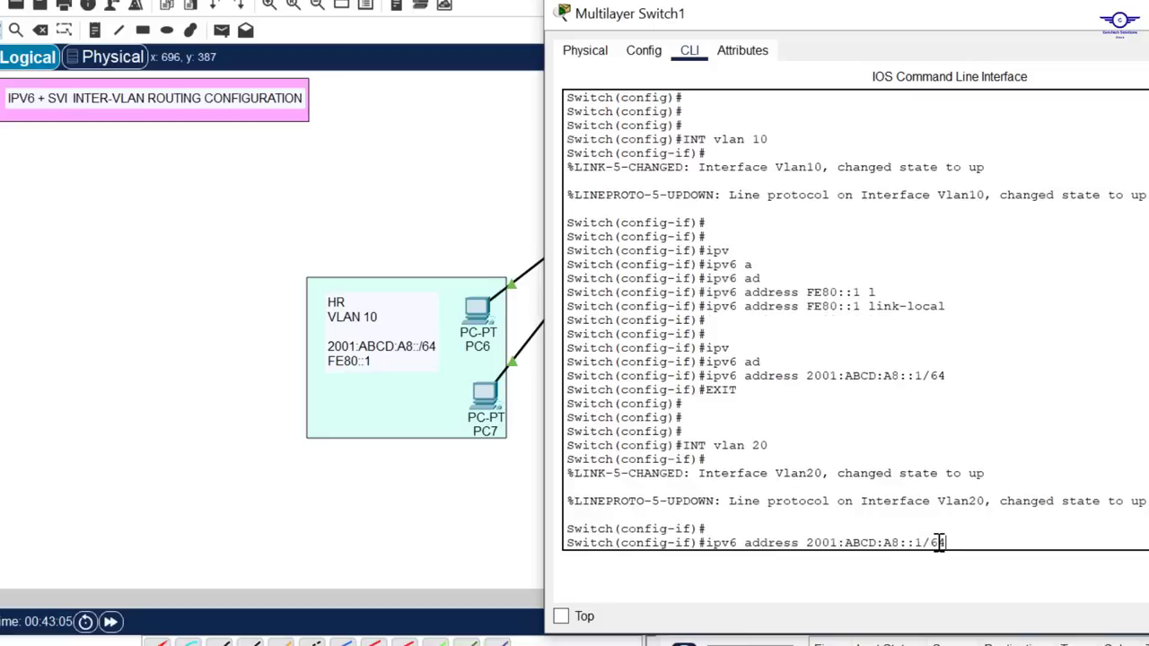
key("Down")
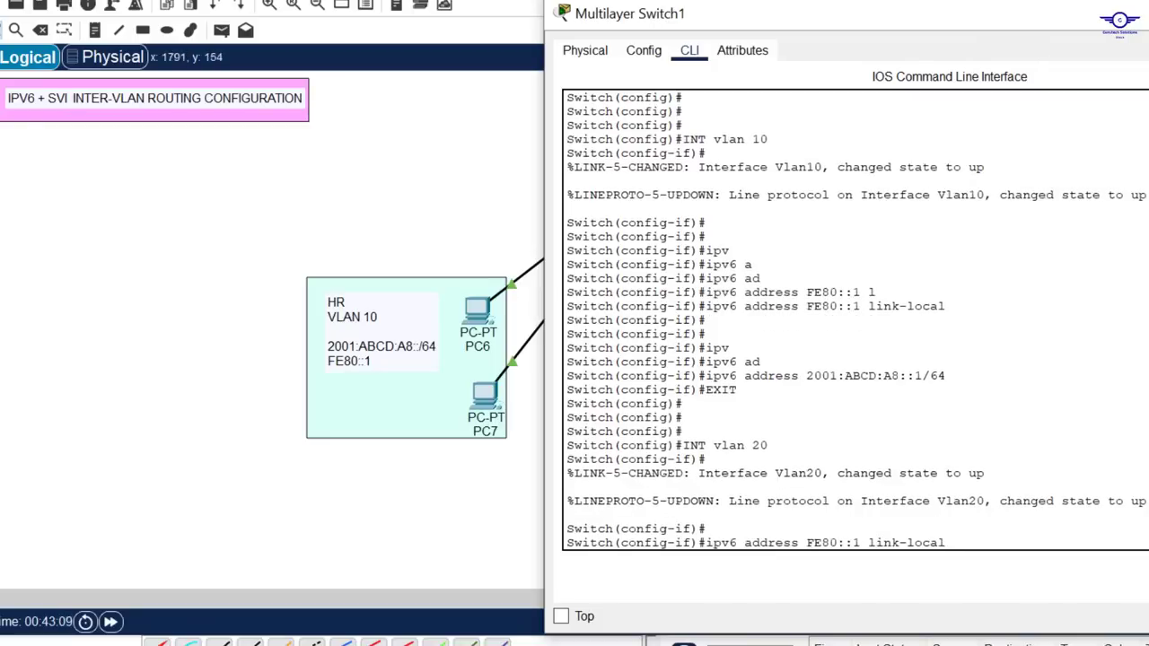
left_click_drag(1148, 201, 1125, 200)
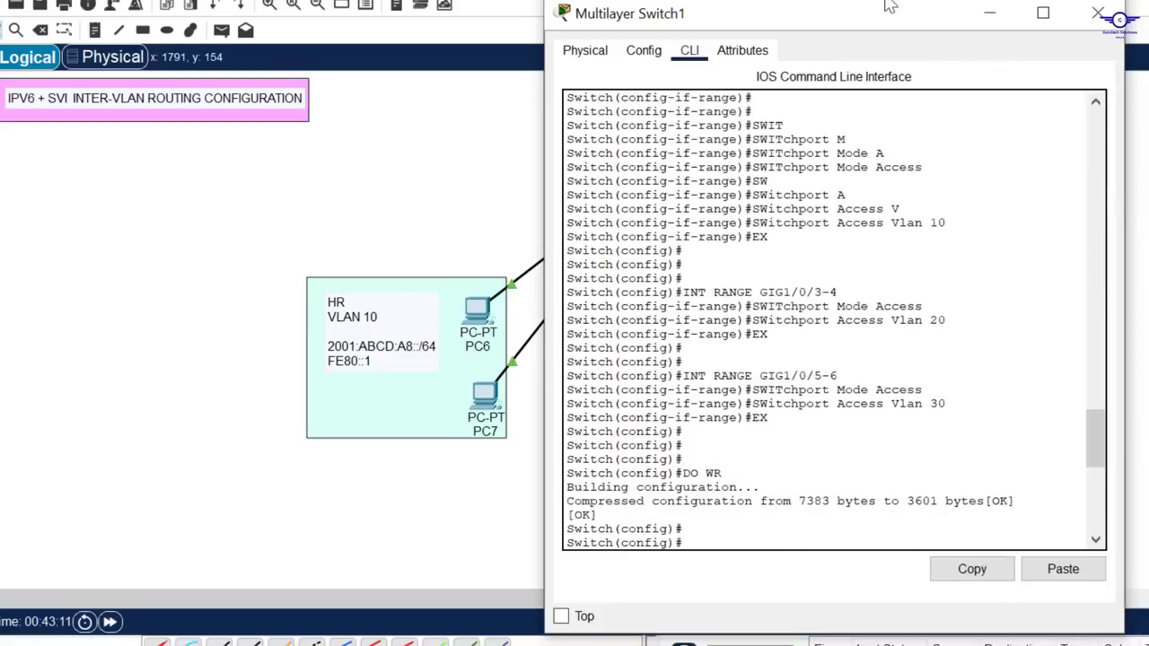
left_click_drag(890, 13, 736, 12)
key("Return")
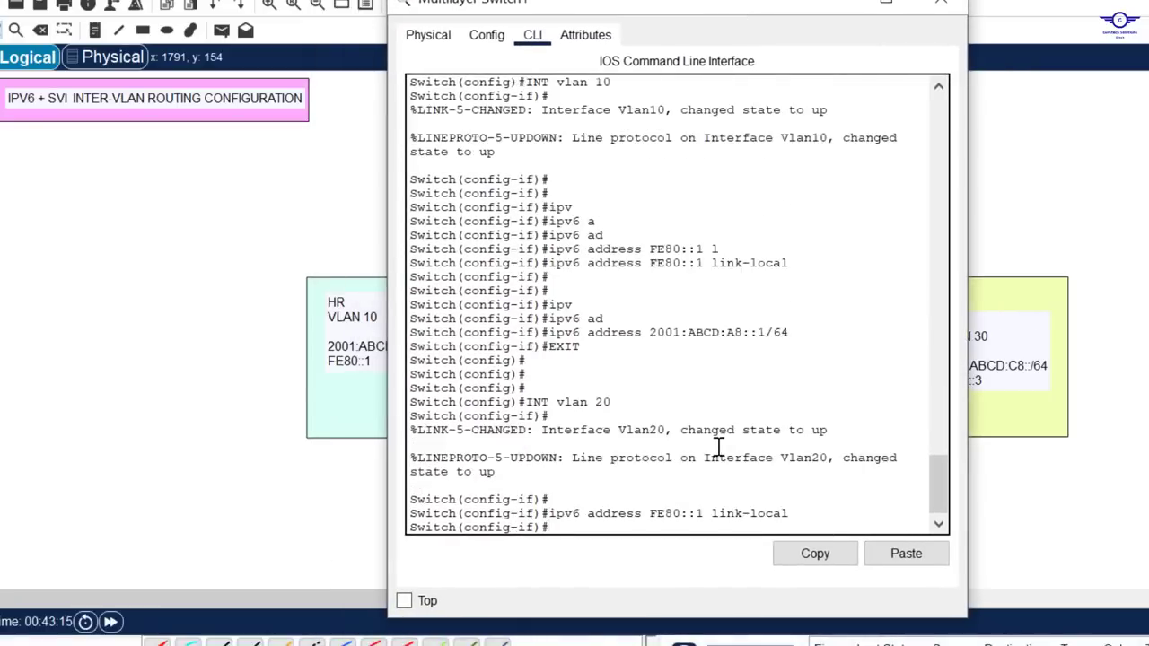
Set the link-local IPv6 address of the VLAN 20 interface to FE80::2.
key("Up")
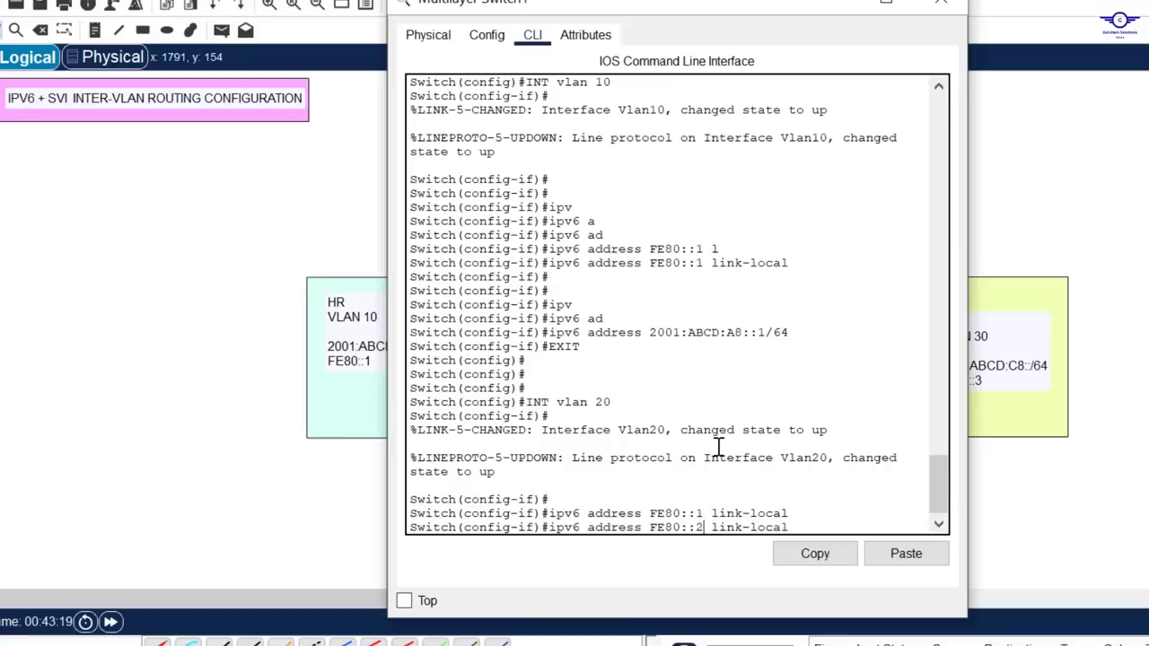
key("BackSpace")
type("2")
key("Return")
key("Return")
key("Return")
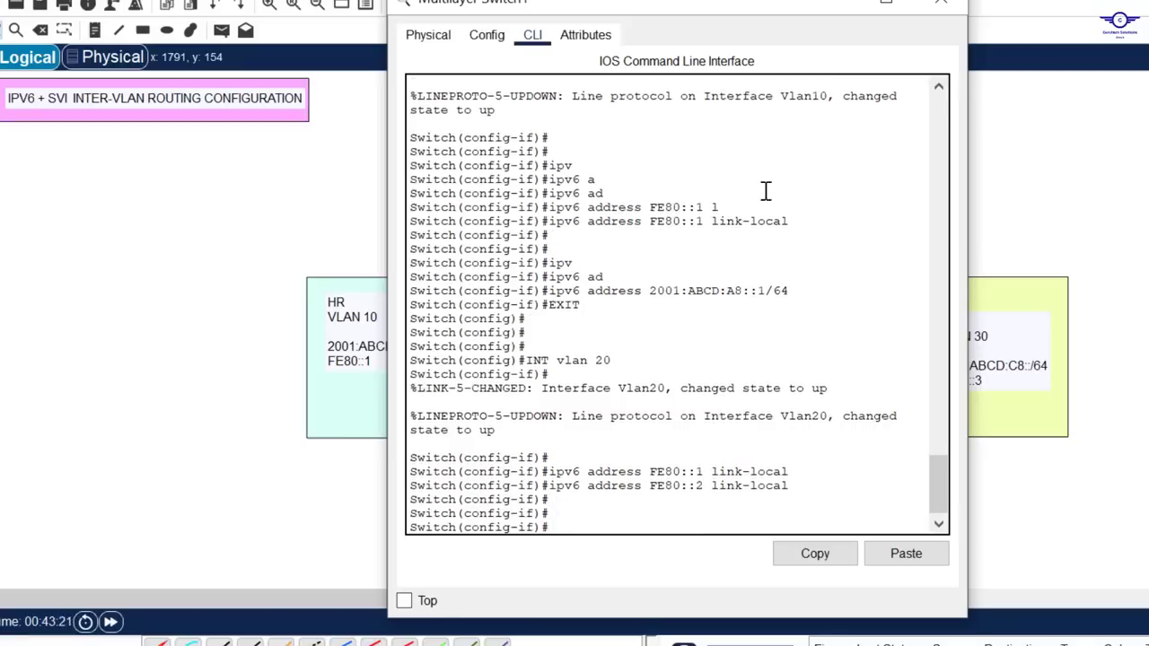
Check the FIN addressing note, assign 2001:ABCD:B8::1/64 to the VLAN 20 interface and exit interface configuration.
left_click_drag(754, 5, 442, 123)
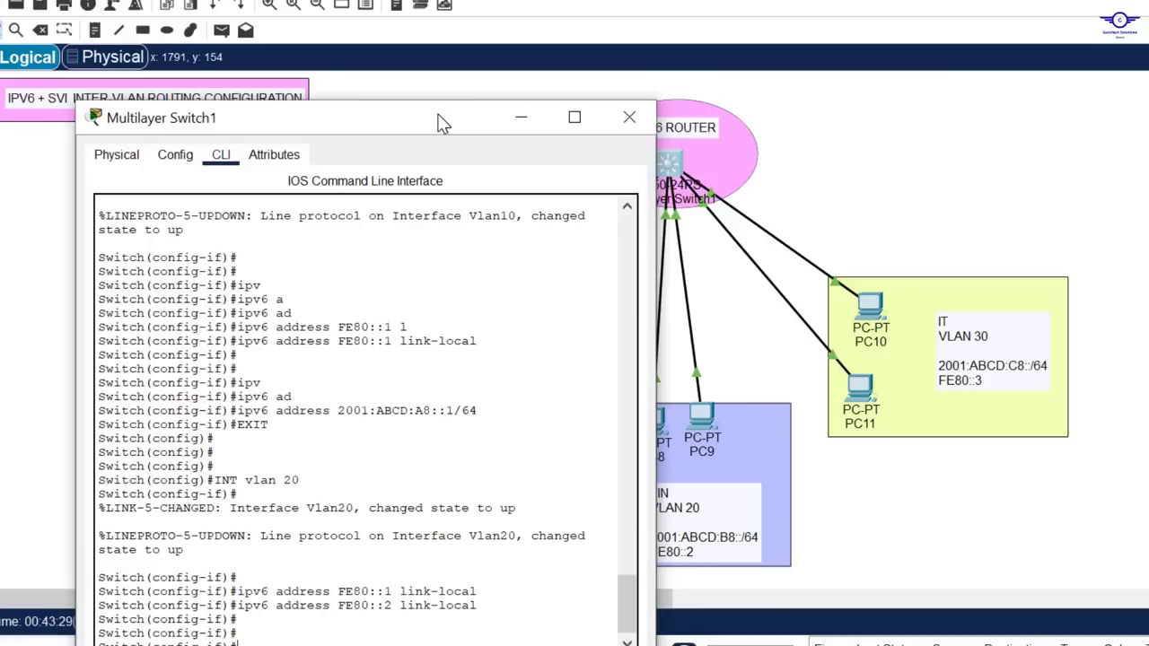
left_click_drag(442, 123, 689, 84)
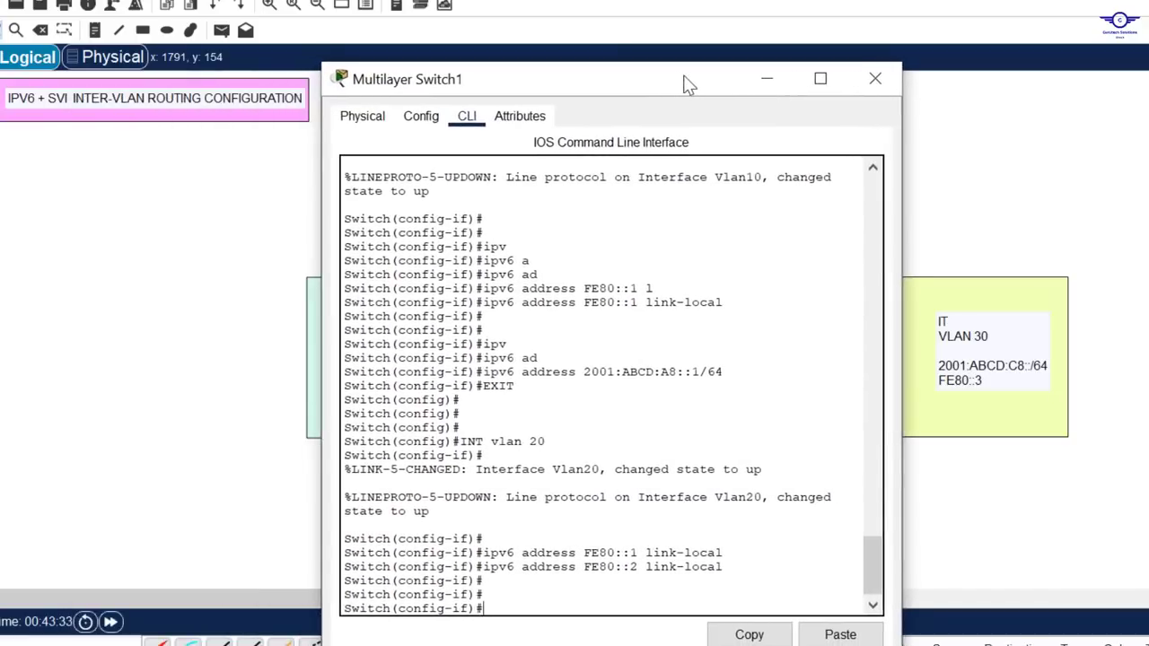
key("Up")
key("Up")
key("Up")
key("Up")
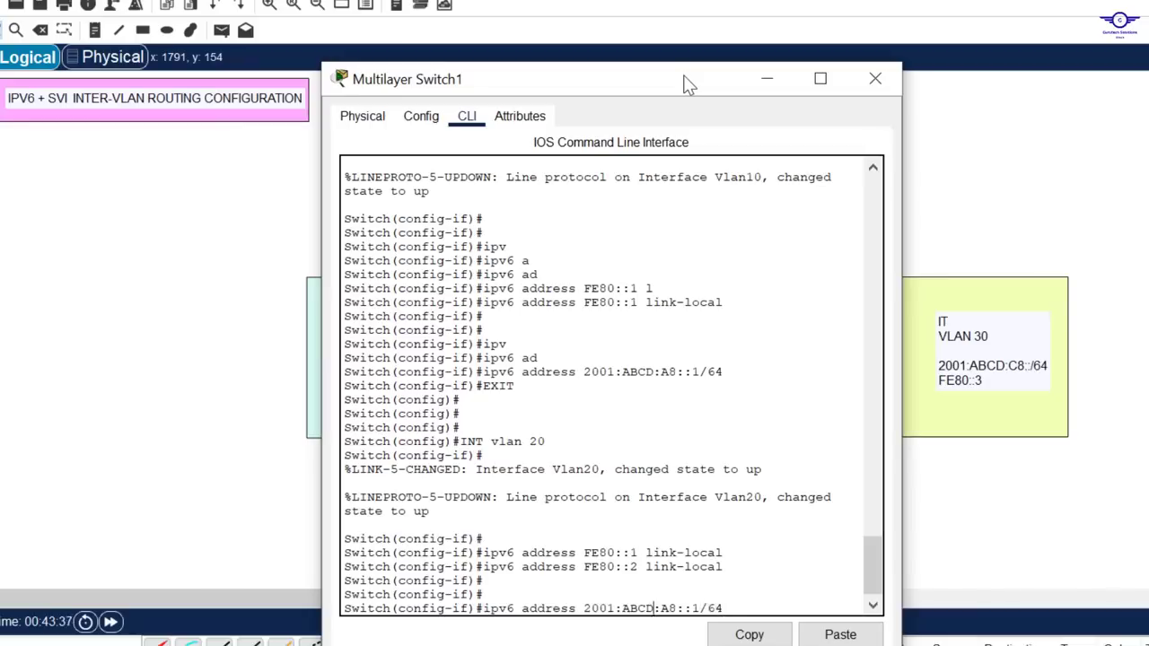
key("Left")
key("Left")
key("Left")
key("Left")
key("Left")
key("Left")
key("Left")
key("BackSpace")
key("Caps_Lock")
type("B")
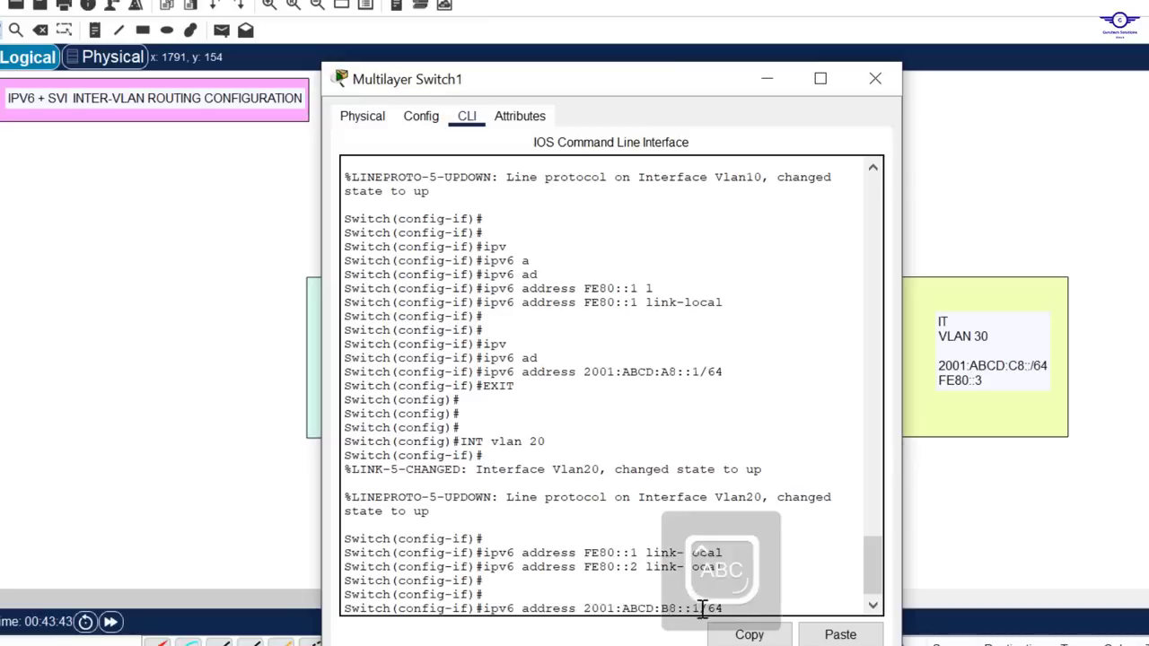
left_click_drag(704, 607, 689, 605)
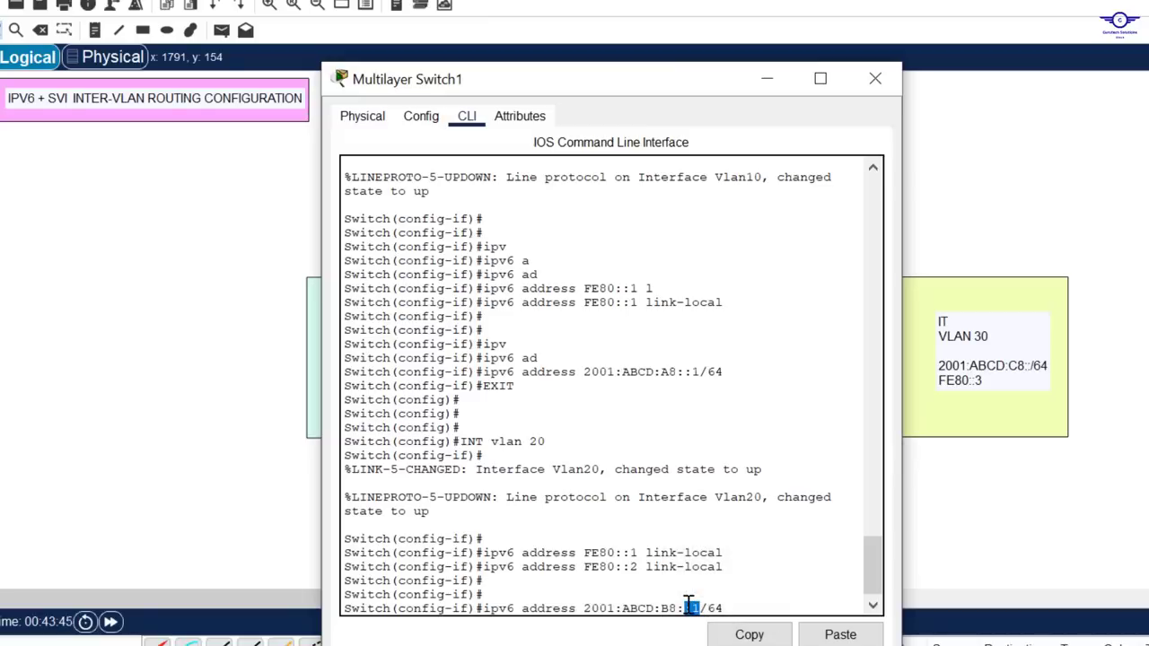
key("Return")
type("EX")
key("Return")
key("Return")
key("Return")
key("Return")
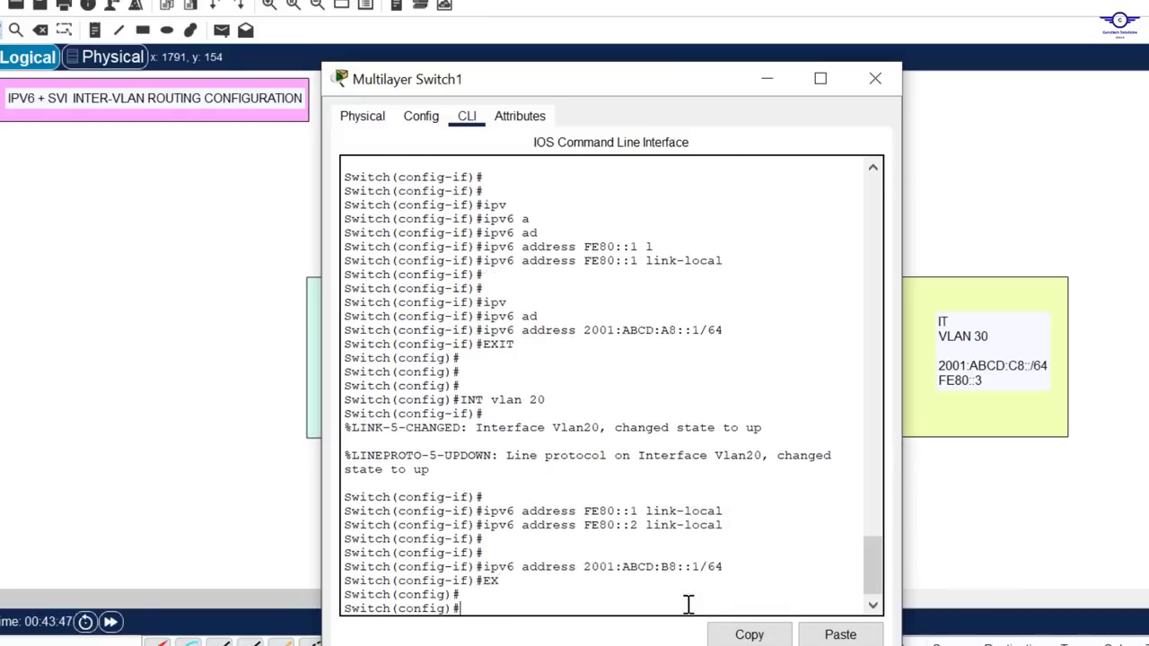
Create the VLAN 30 SVI by reusing the earlier interface command as INT vlan 30.
key("Up")
key("Up")
key("Up")
key("Up")
key("Up")
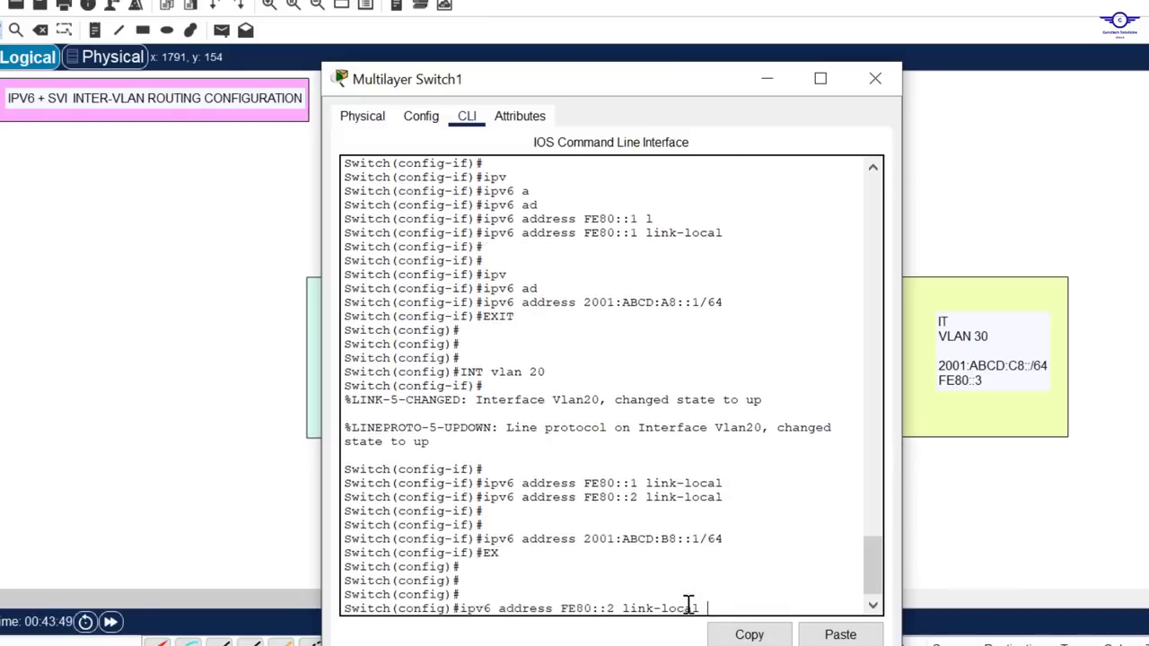
key("BackSpace")
key("BackSpace")
type("30")
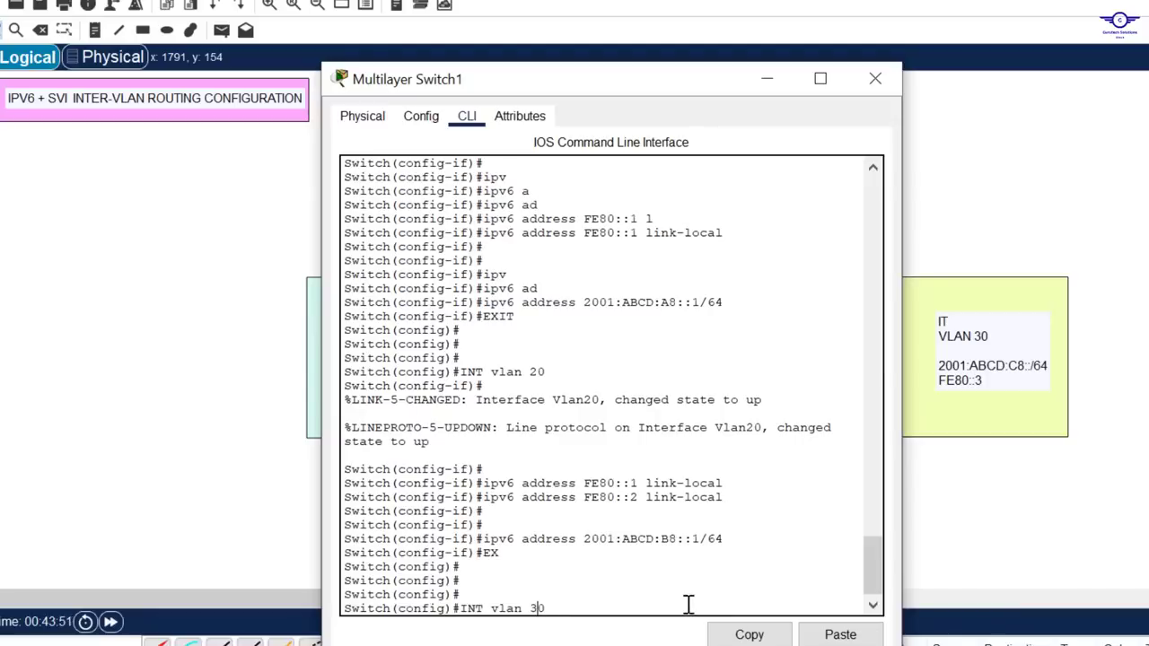
key("Return")
Configure FE80::3 as the link-local IPv6 address of the VLAN 30 interface.
key("Up")
key("Up")
key("Up")
key("Up")
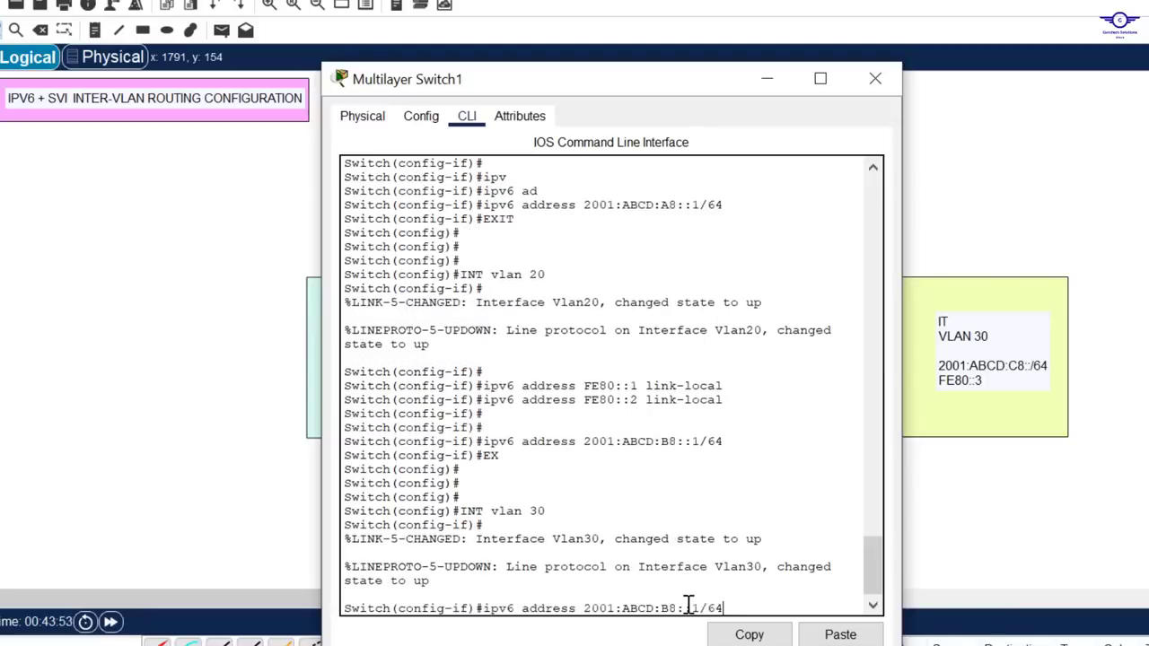
key("Down")
key("Up")
key("Left")
key("Left")
key("Left")
key("Left")
key("Left")
key("Left")
key("Left")
key("Left")
key("BackSpace")
type("3")
key("Return")
key("Return")
key("Return")
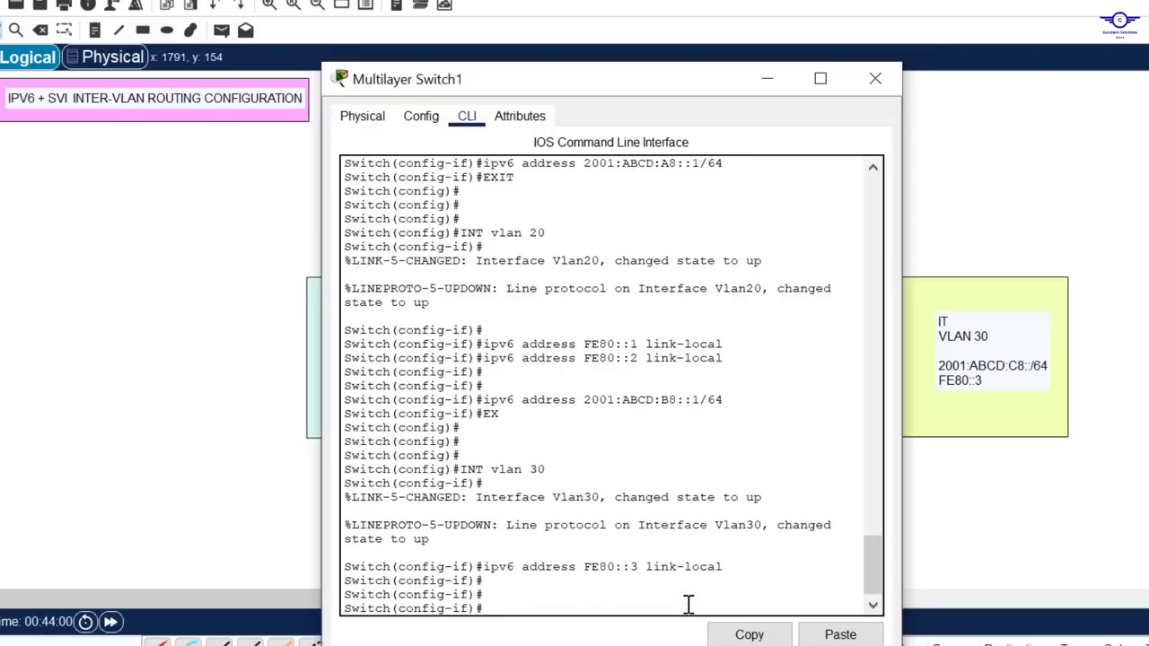
Assign the global IPv6 address 2001:ABCD:C8::1/64 to the VLAN 30 interface.
key("Up")
key("Up")
key("Up")
key("Up")
key("Up")
key("Down")
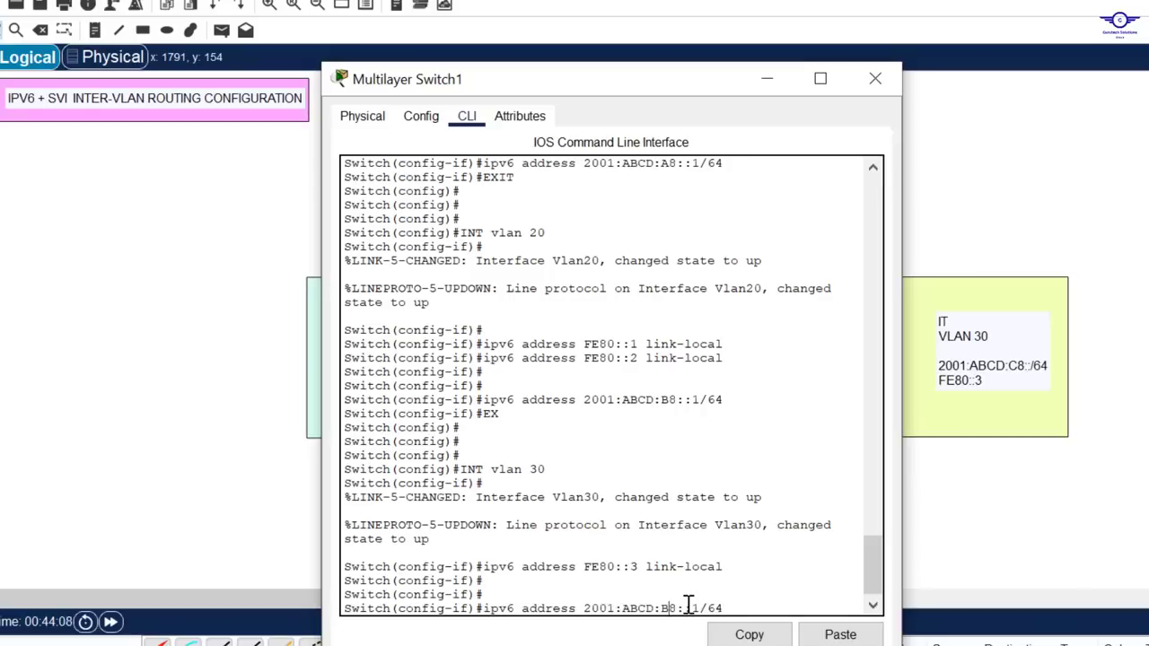
key("Left")
key("Left")
key("Left")
key("Left")
key("Left")
key("Left")
key("Left")
key("BackSpace")
type("C")
key("Return")
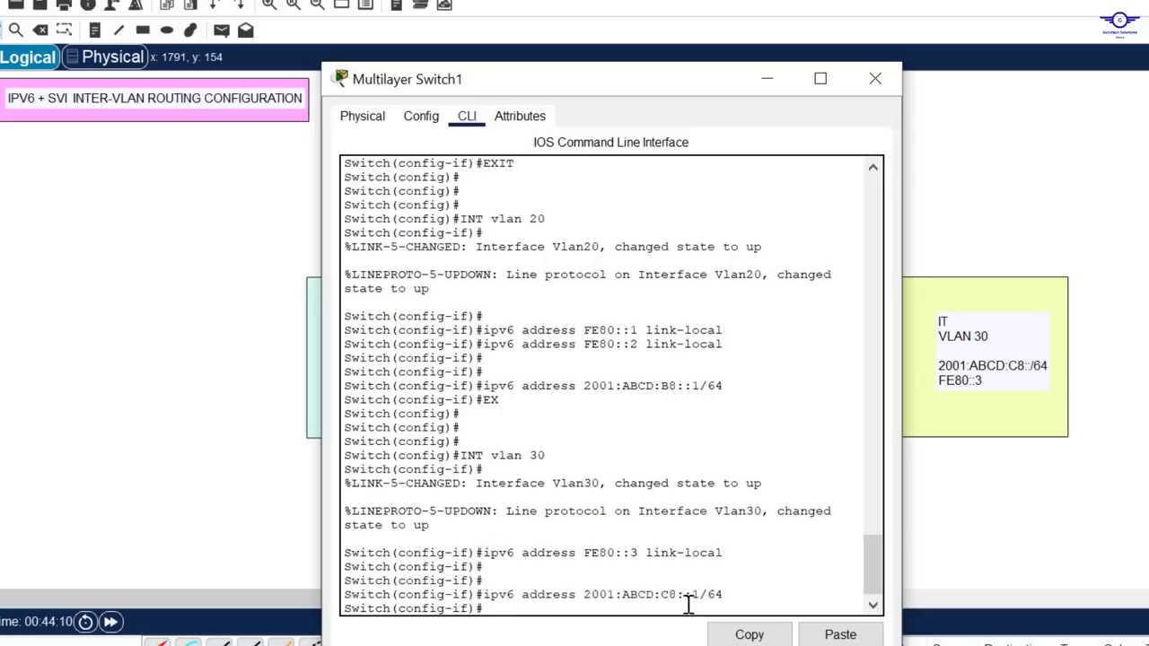
Exit the VLAN 30 interface configuration and save the switch configuration with DO WR.
type("EXIT")
key("BackSpace")
key("BackSpace")
key("Return")
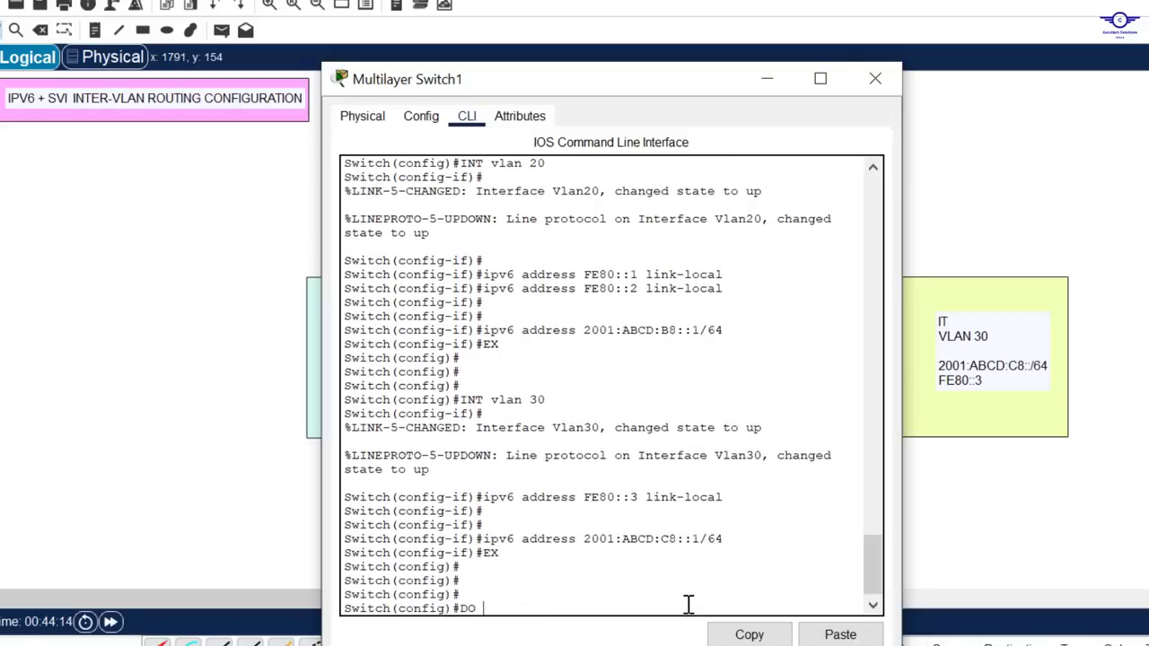
type("WR")
key("Return")
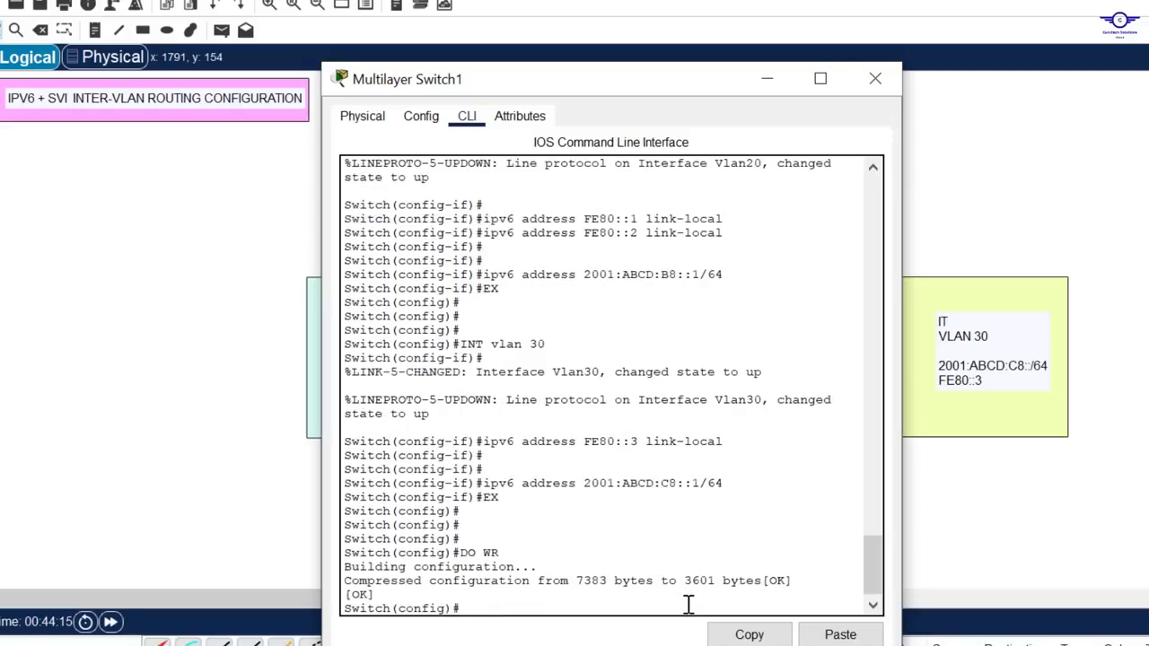
Close the switch console, review the remaining steps of config-guide.txt in Notepad and return to the topology.
left_click(876, 80)
left_click_drag(495, 134, 800, 209)
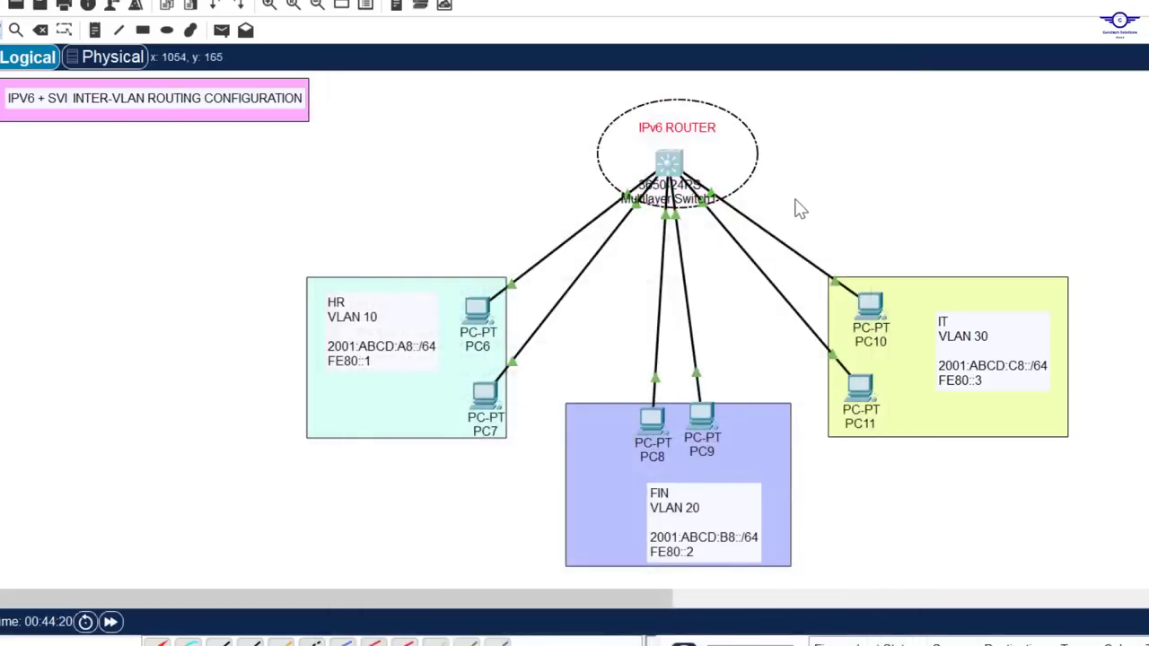
left_click(822, 125)
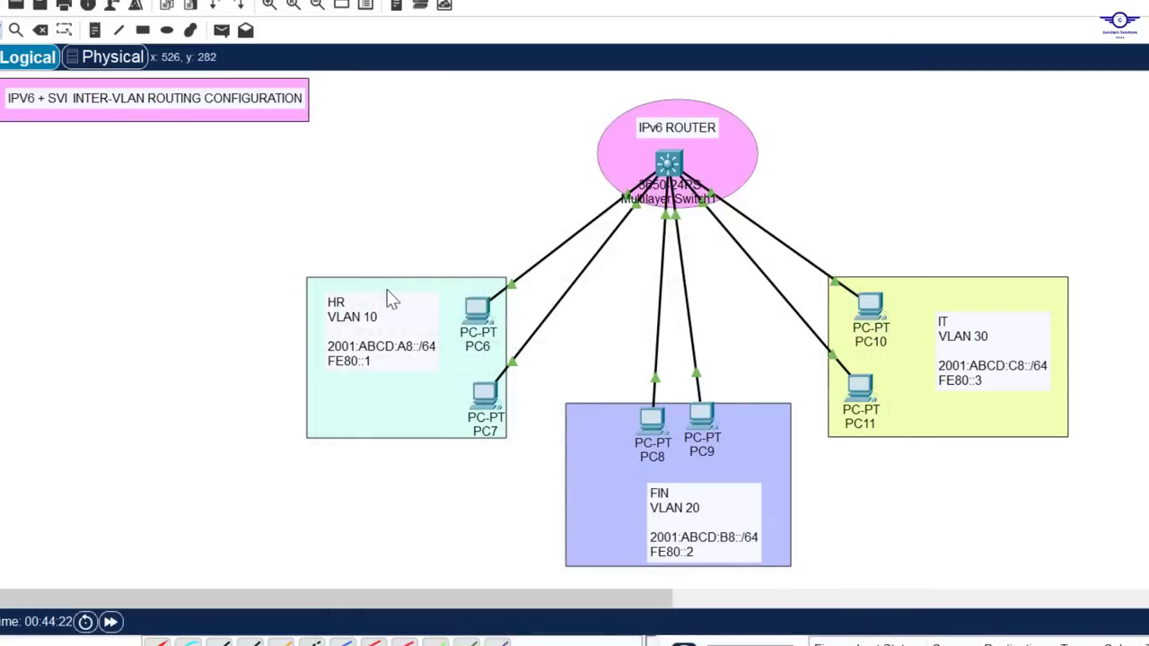
key("alt+Tab")
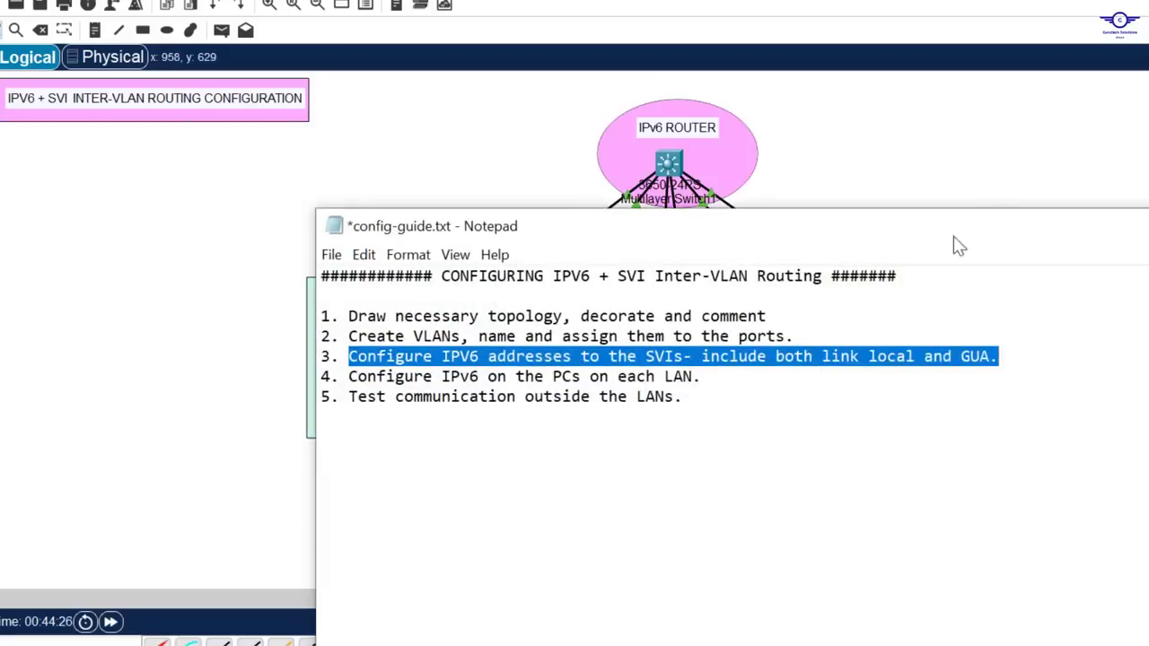
left_click(964, 168)
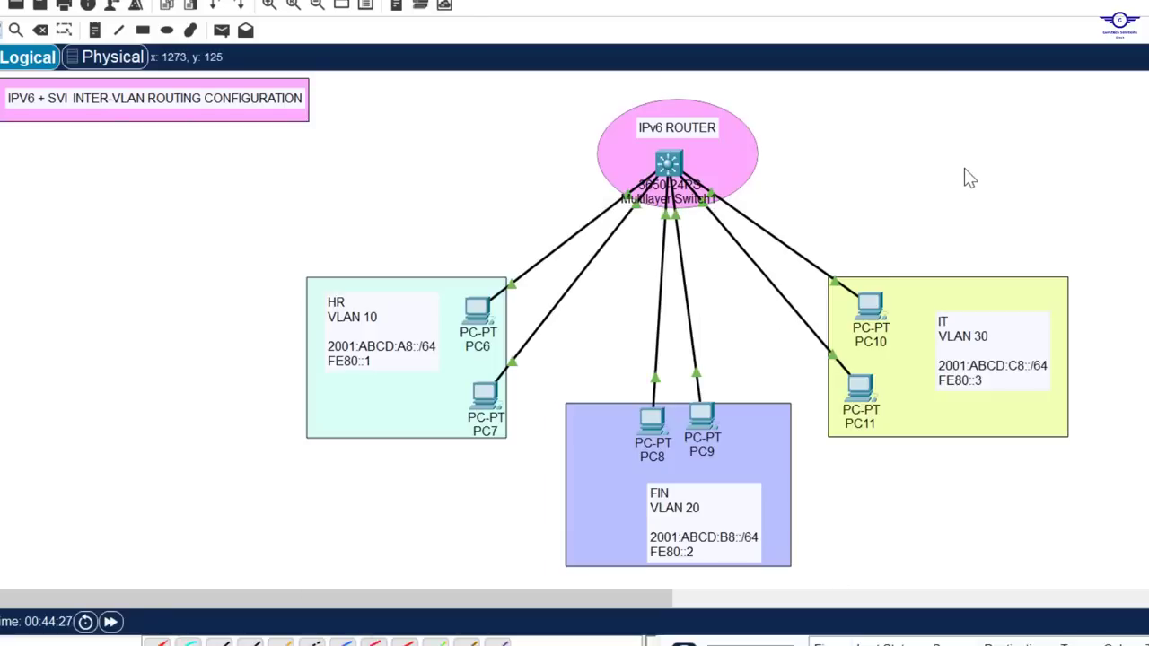
Copy the IPv6 prefix 2001:ABCD:A8 from the HR VLAN 10 note in the topology.
double_click(413, 343)
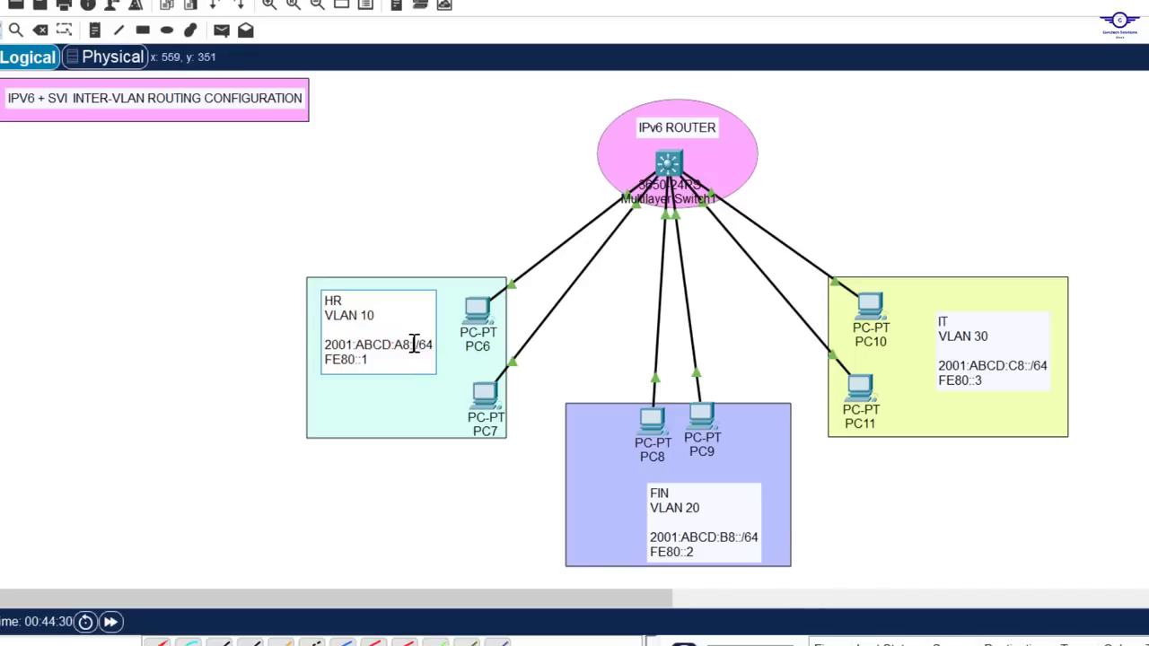
left_click_drag(415, 345, 320, 348)
key("ctrl+c")
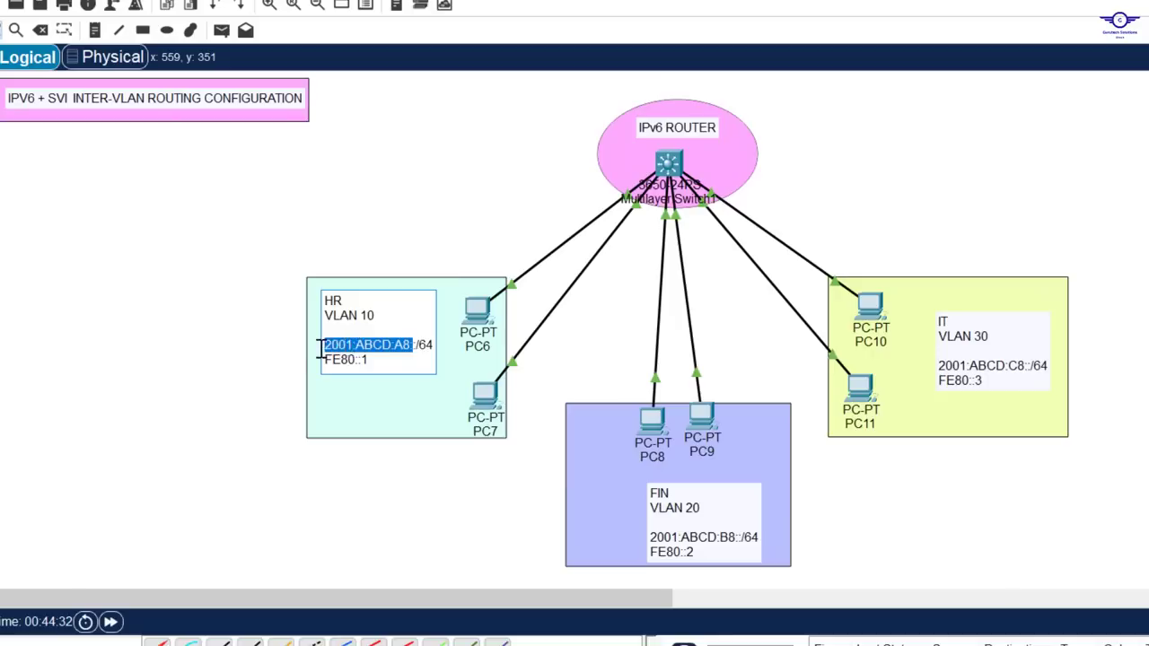
Open PC6's IP configuration and set its static IPv6 address to 2001:ABCD:A8::5 using the copied prefix.
left_click(525, 174)
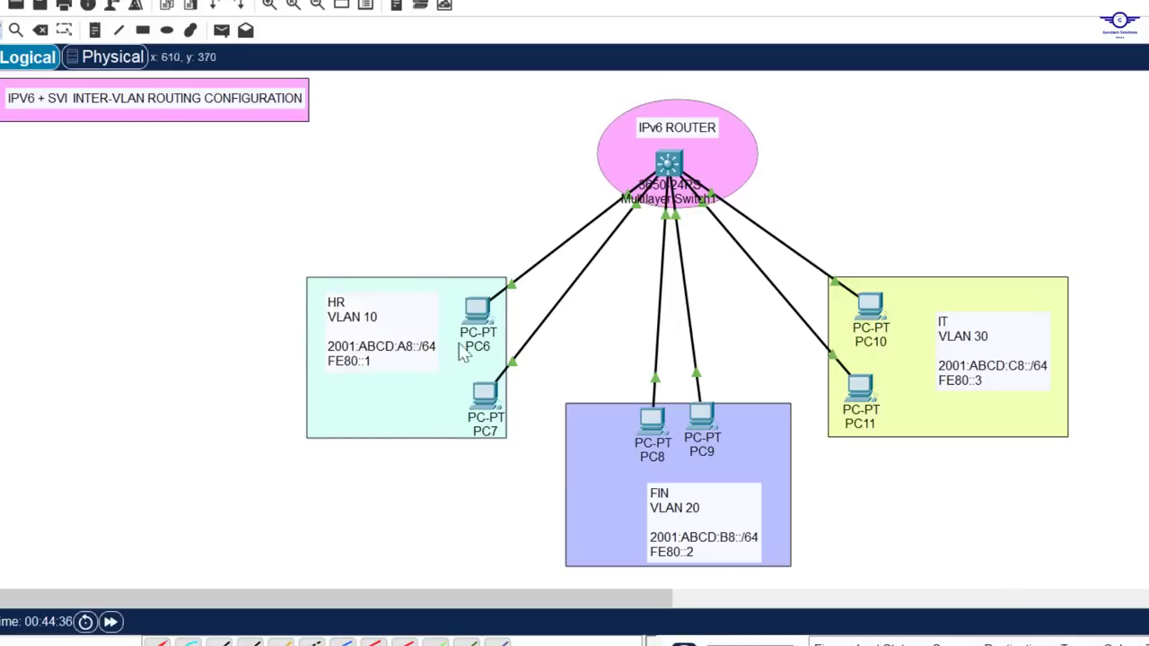
left_click(485, 307)
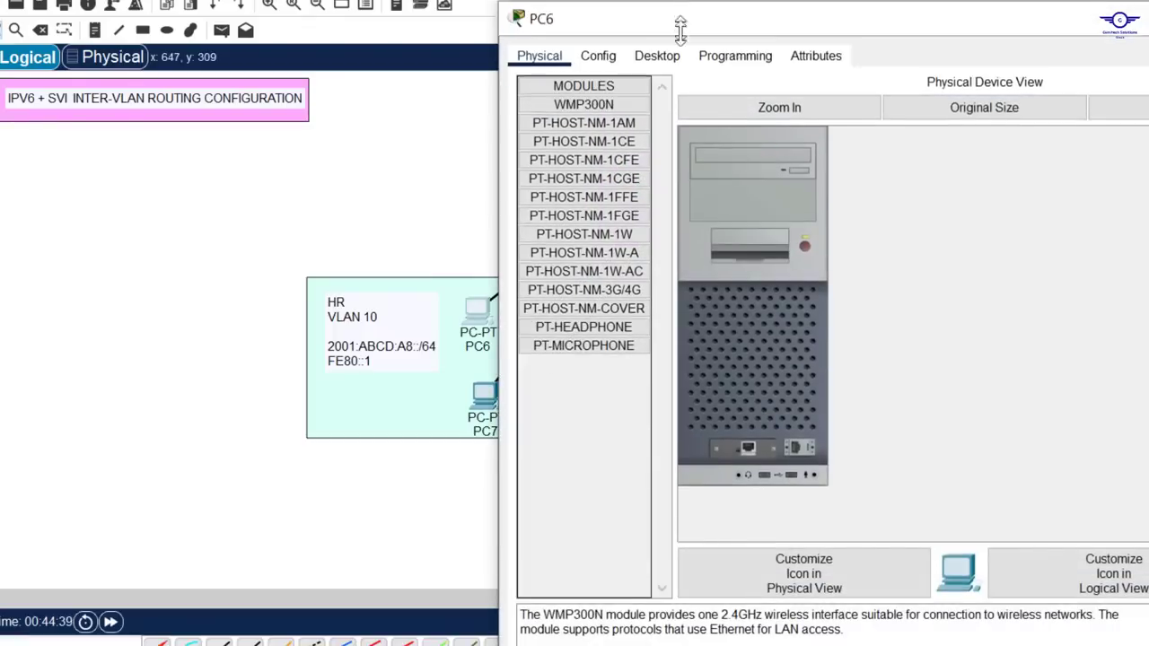
left_click(668, 116)
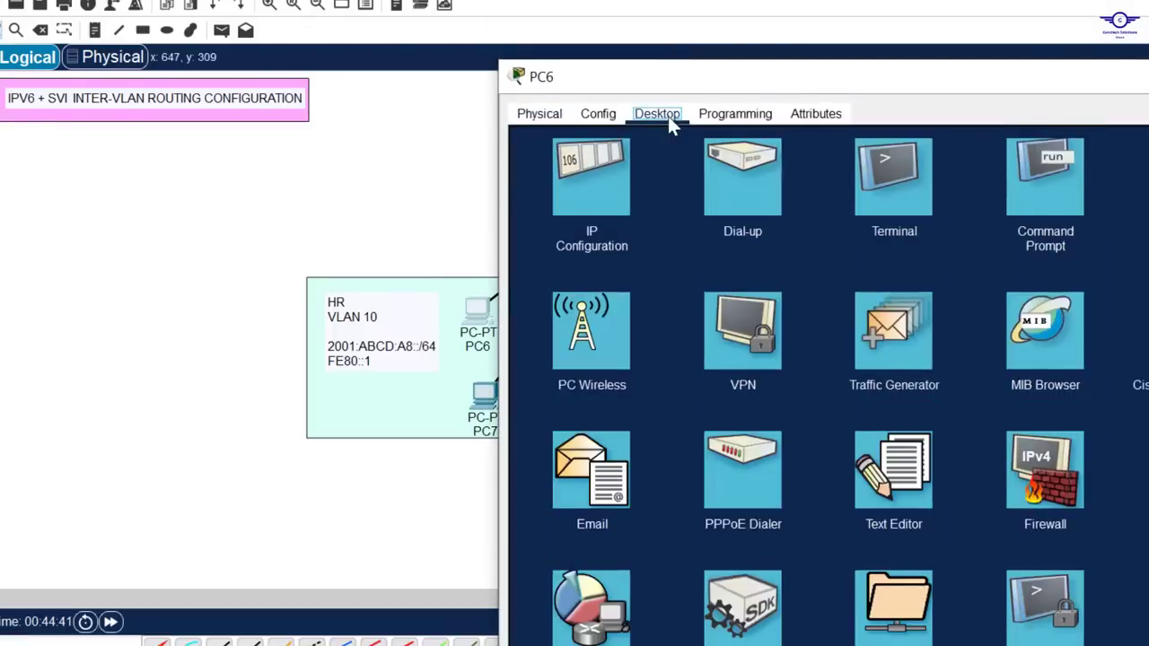
left_click(611, 195)
left_click(810, 406)
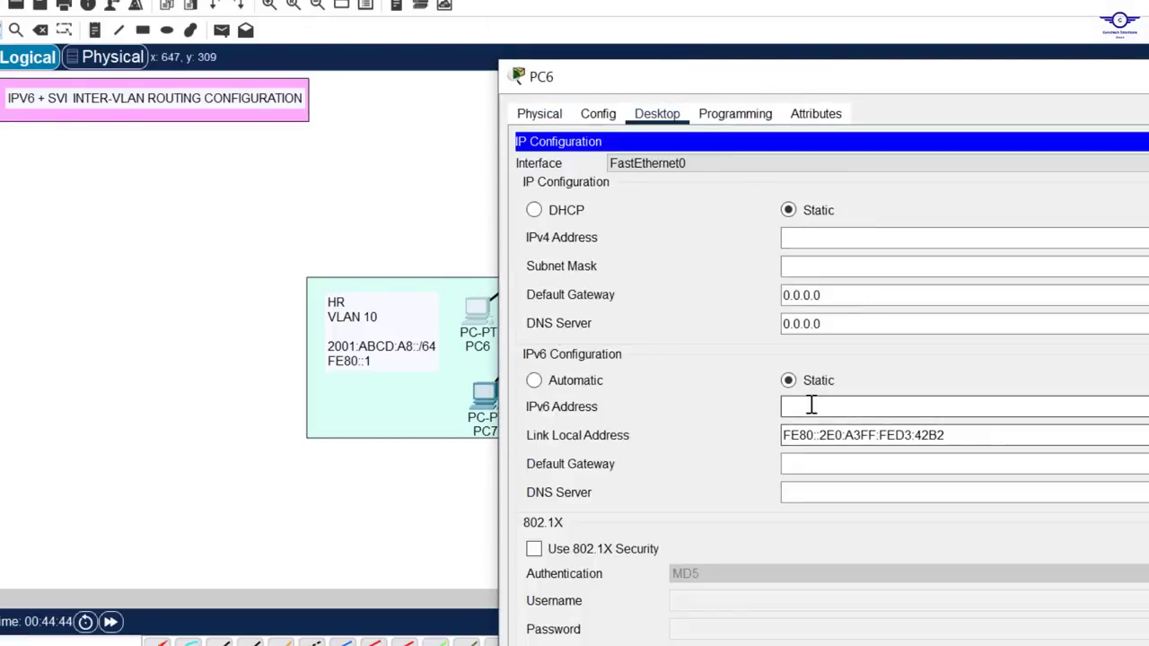
key("ctrl+v")
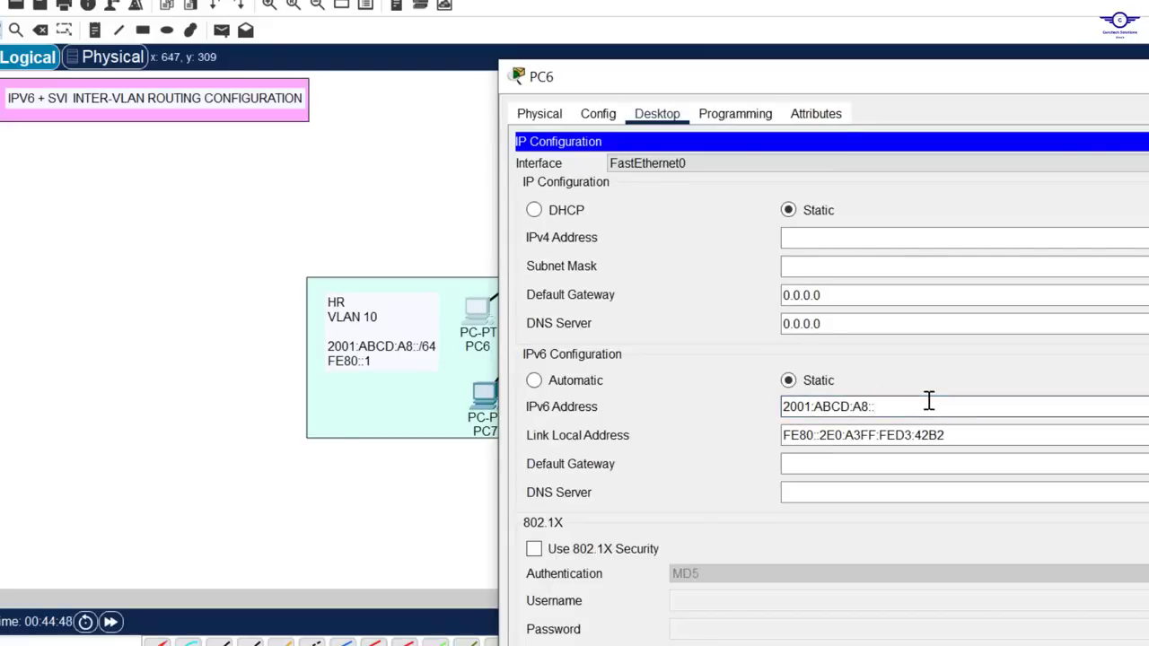
type("5")
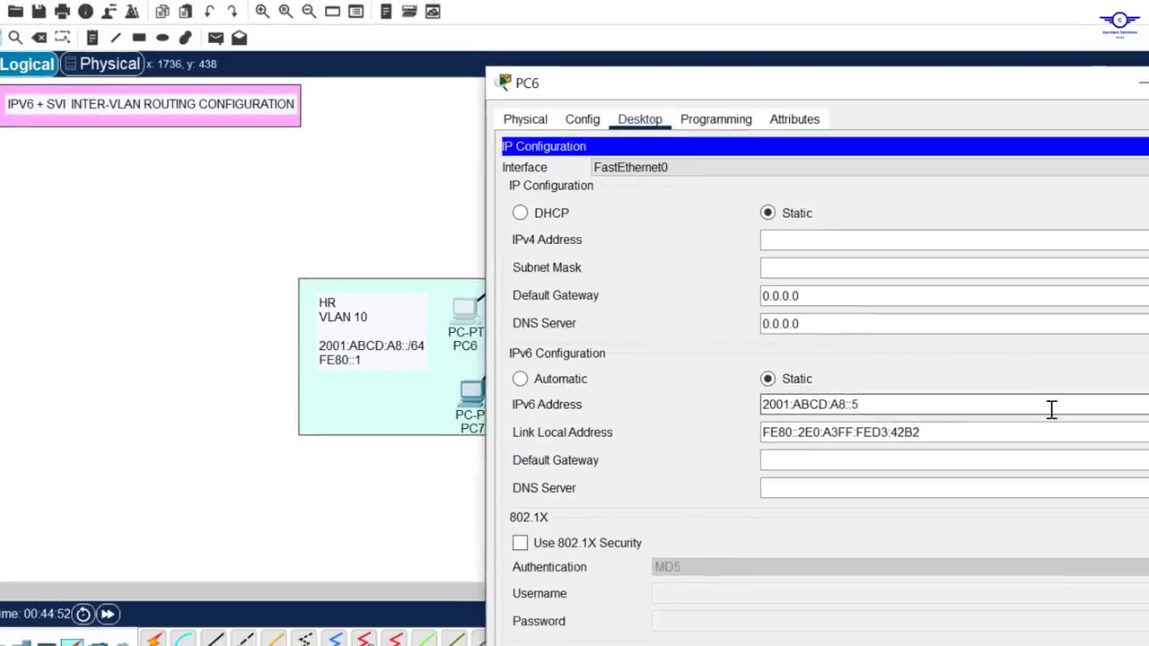
Reuse PC6's IPv6 address to set its IPv6 default gateway to 2001:ABCD:A8::1, and close PC6.
left_click_drag(900, 410, 725, 411)
key("ctrl+c")
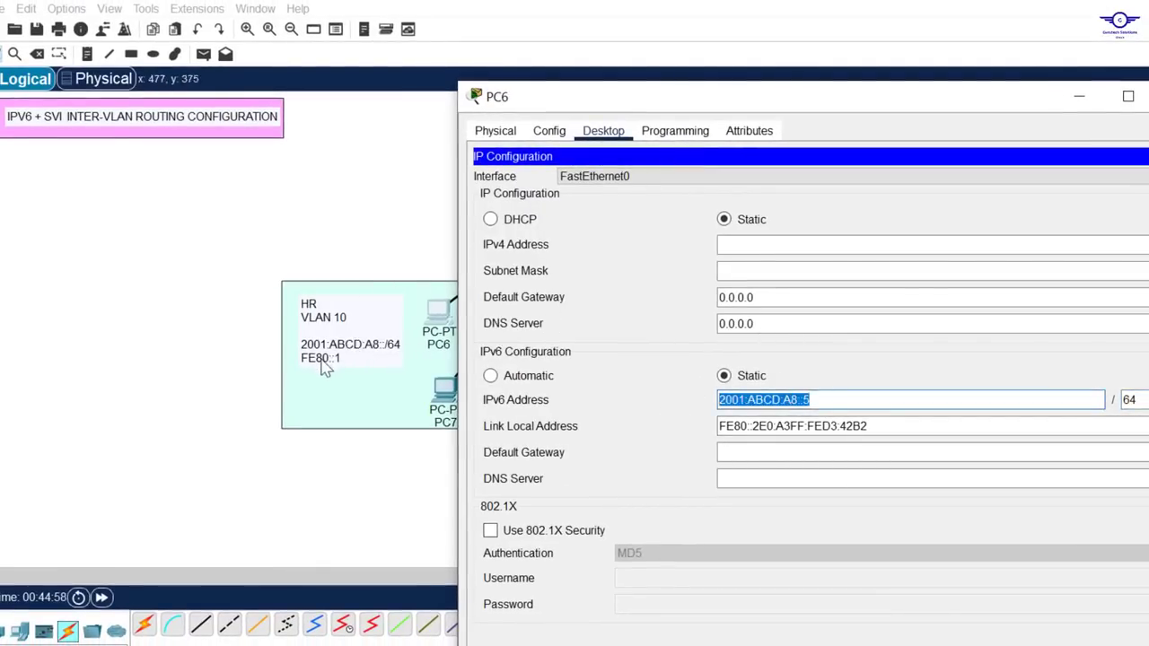
left_click(765, 451)
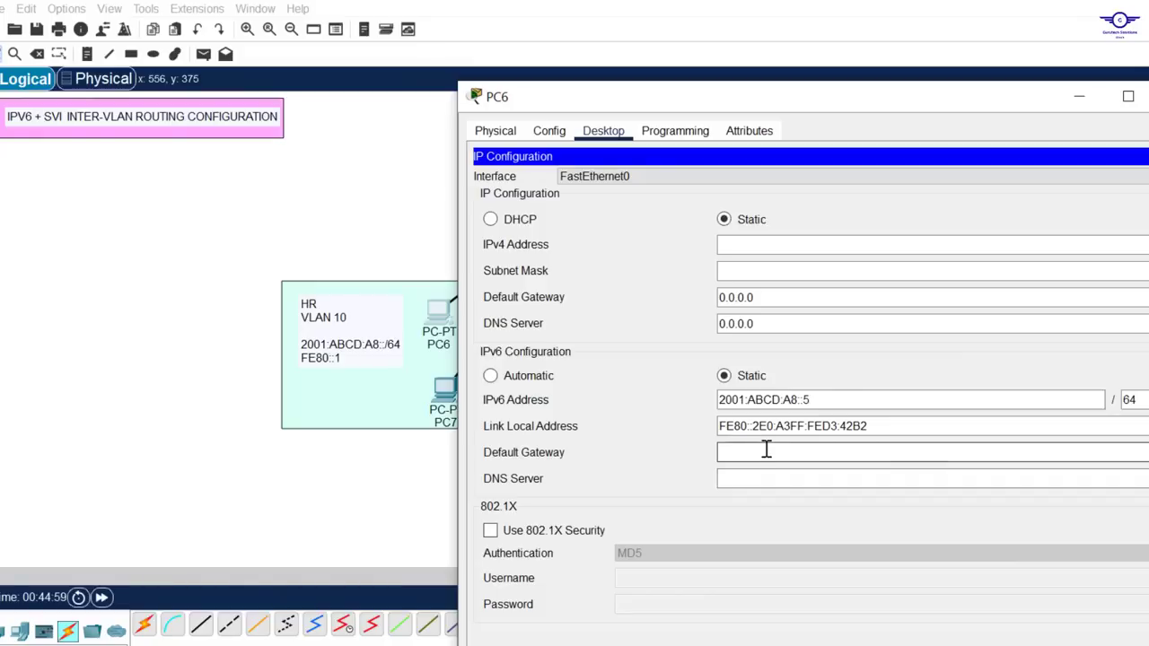
key("ctrl+v")
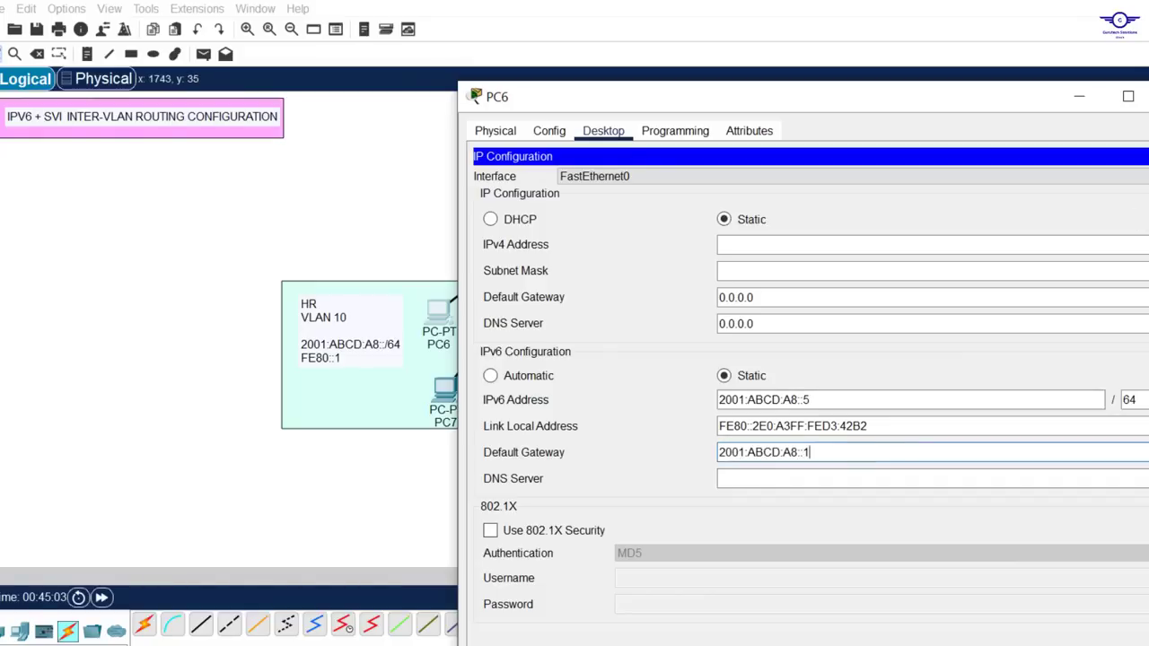
key("alt+F4")
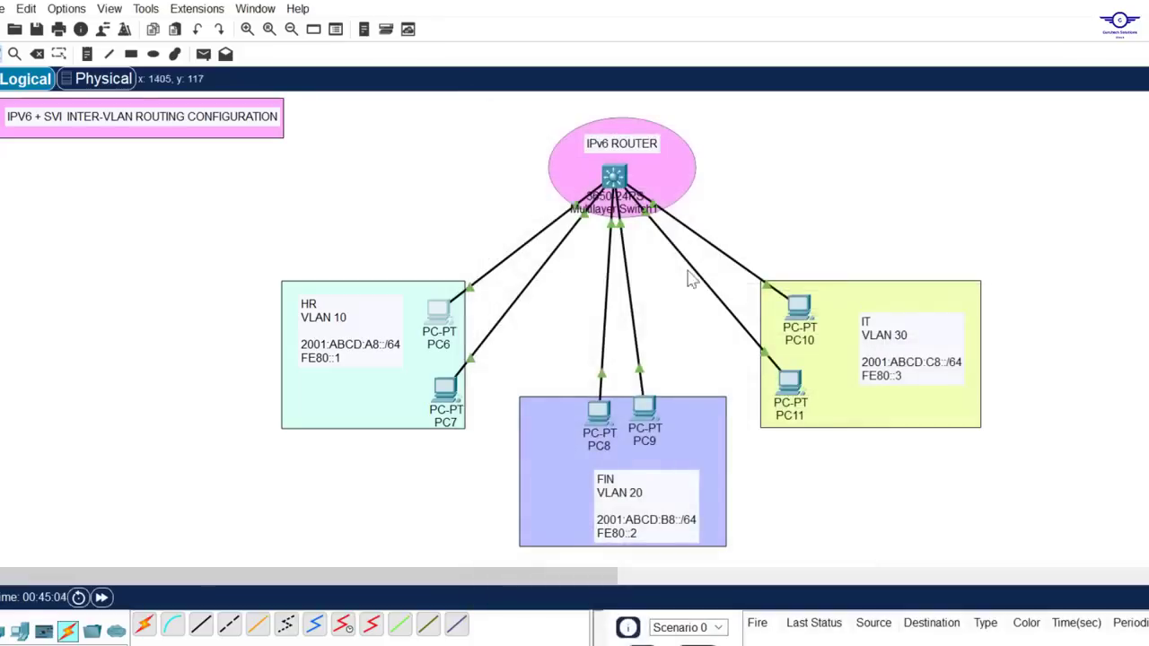
Configure PC7 with IPv6 address 2001:ABCD:A8::6/64 and default gateway 2001:ABCD:A8::1, and close its window.
left_click(443, 397)
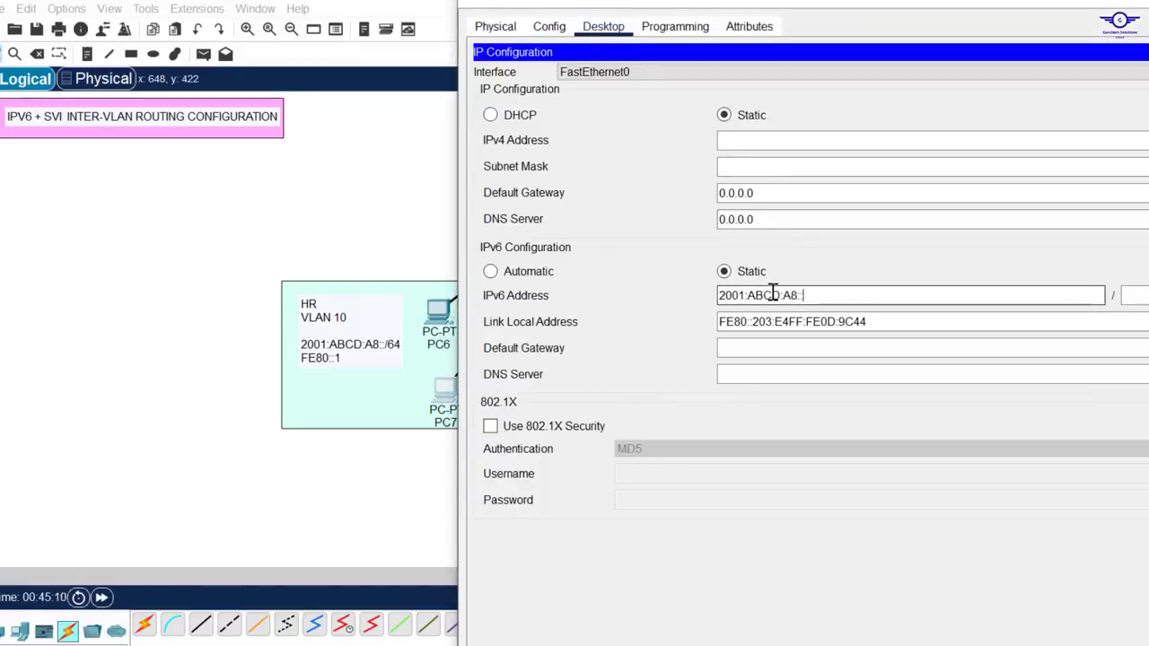
left_click(764, 347)
type("2001:ABCD:A8::1")
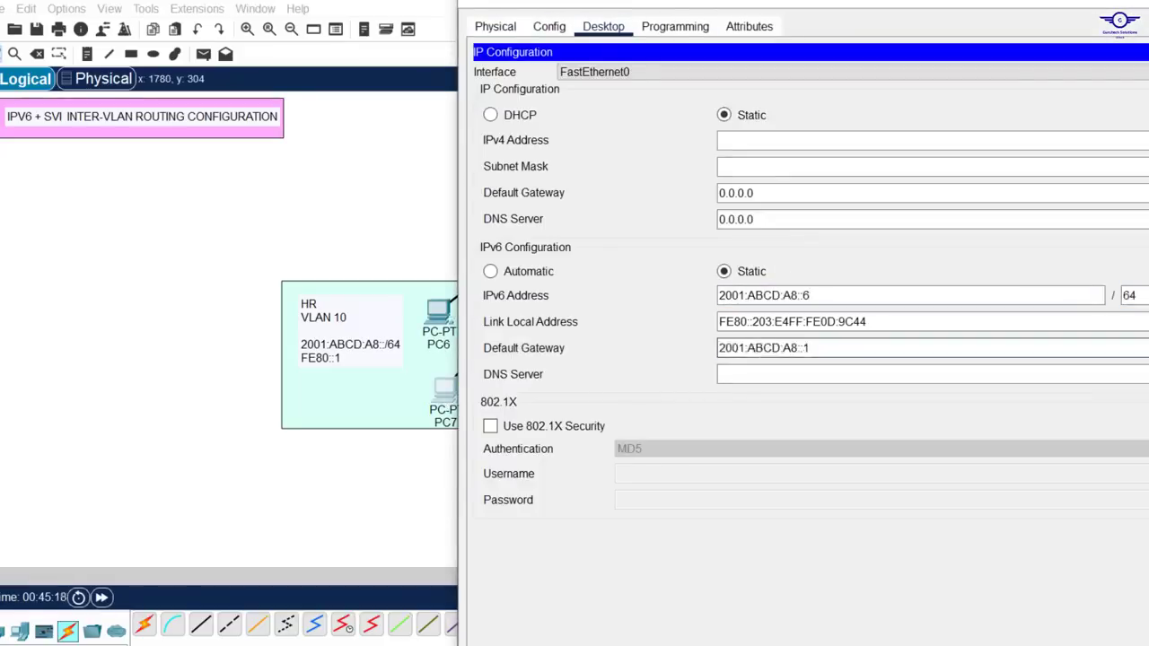
key("alt+F4")
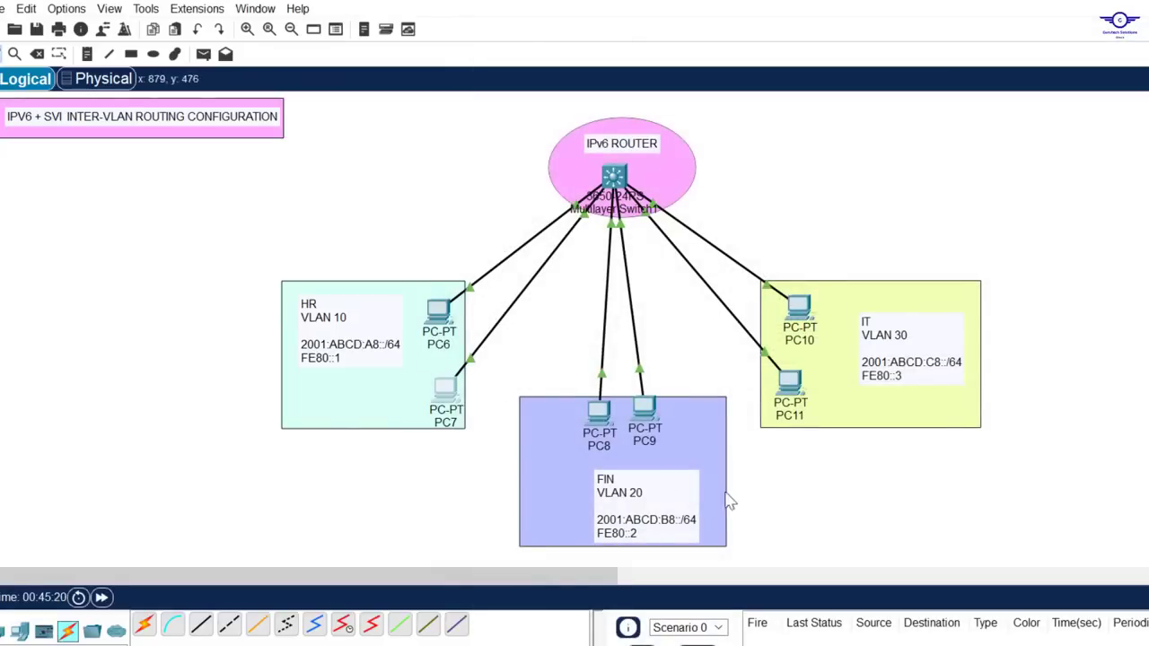
Copy the IPv6 prefix from the FIN VLAN 20 note and assign PC8 the static IPv6 address 2001:ABCD:B8::5/64.
left_click(683, 518)
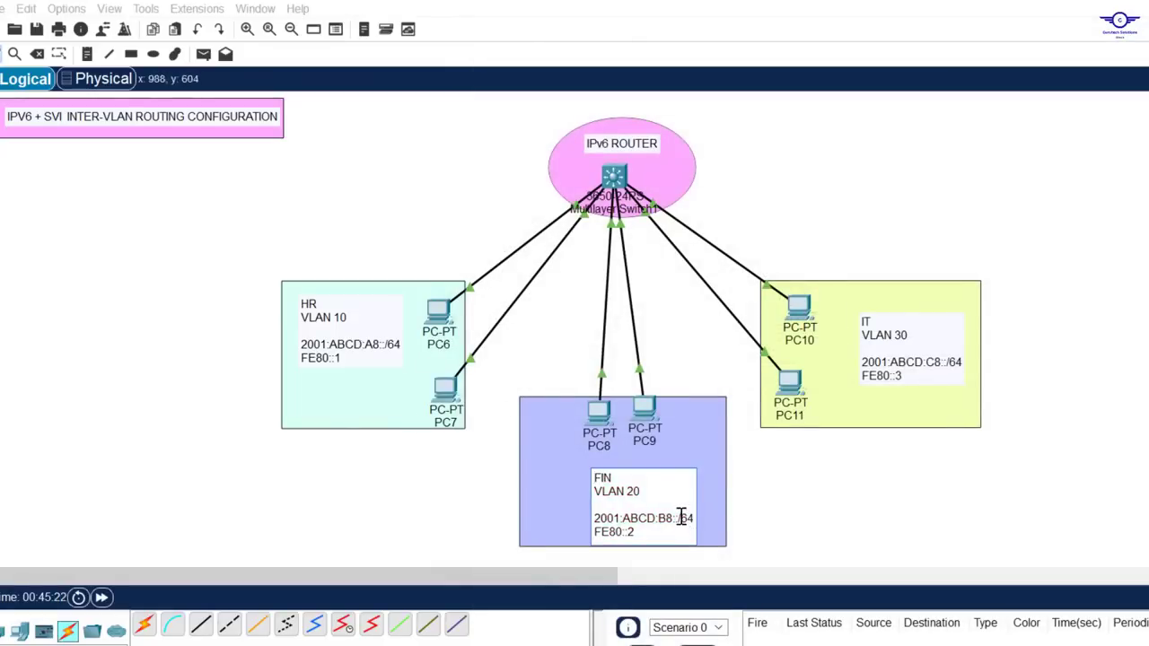
left_click_drag(682, 518, 583, 515)
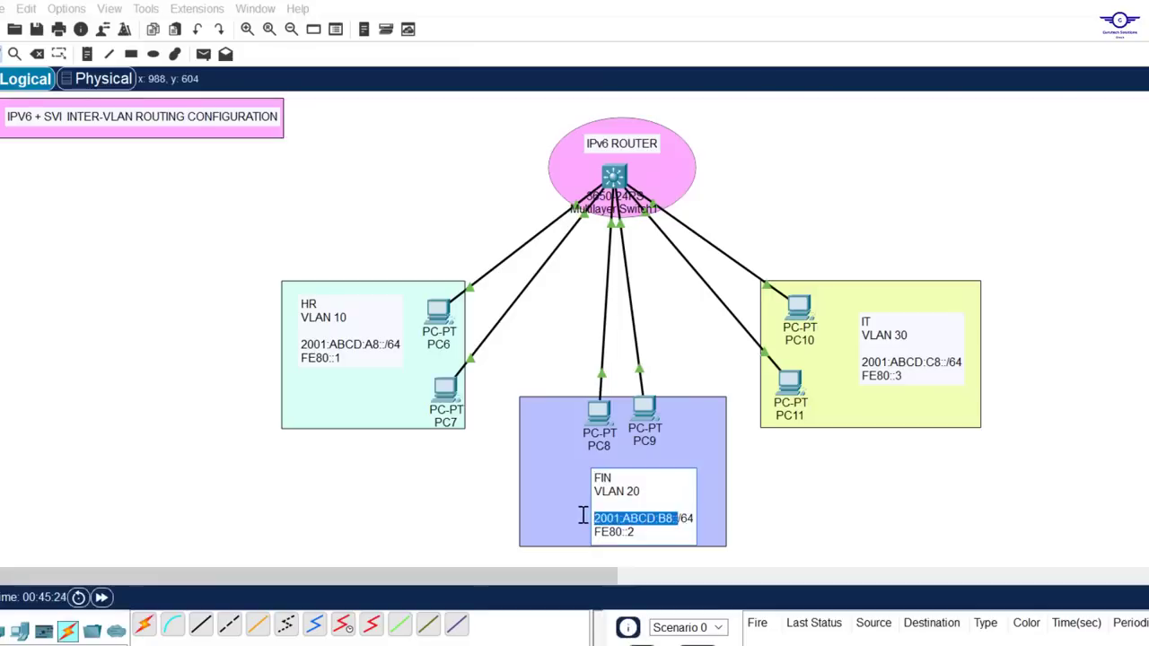
left_click(599, 413)
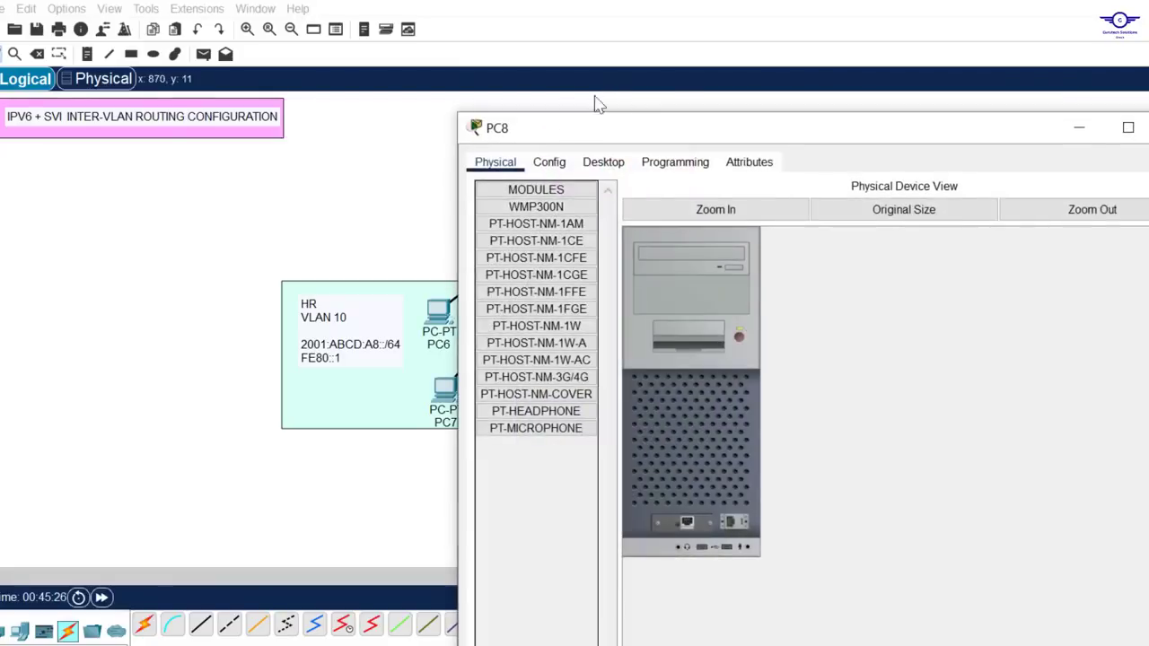
left_click(602, 165)
left_click(558, 212)
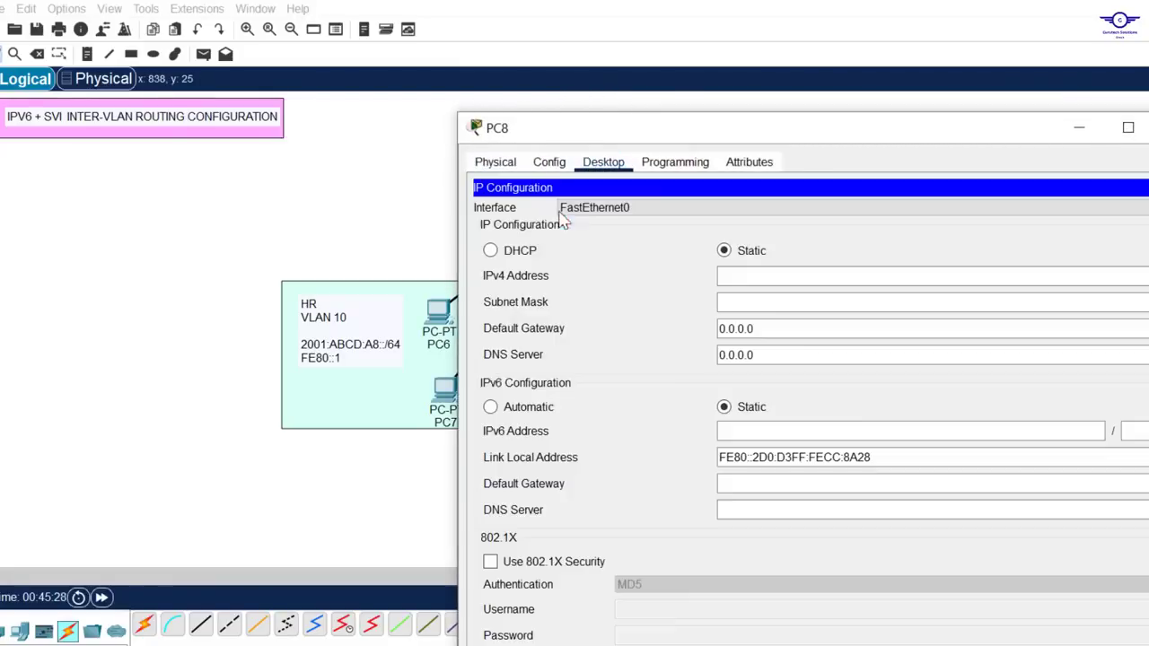
left_click(732, 433)
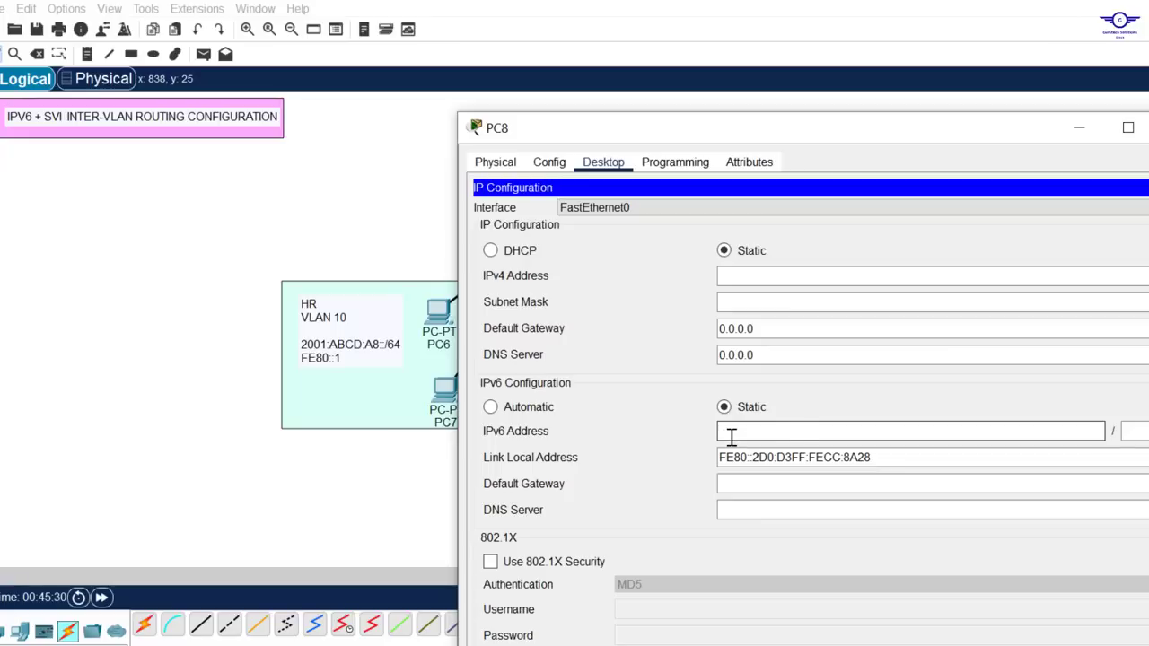
type("2001:ABCD:B8::5")
left_click(1133, 431)
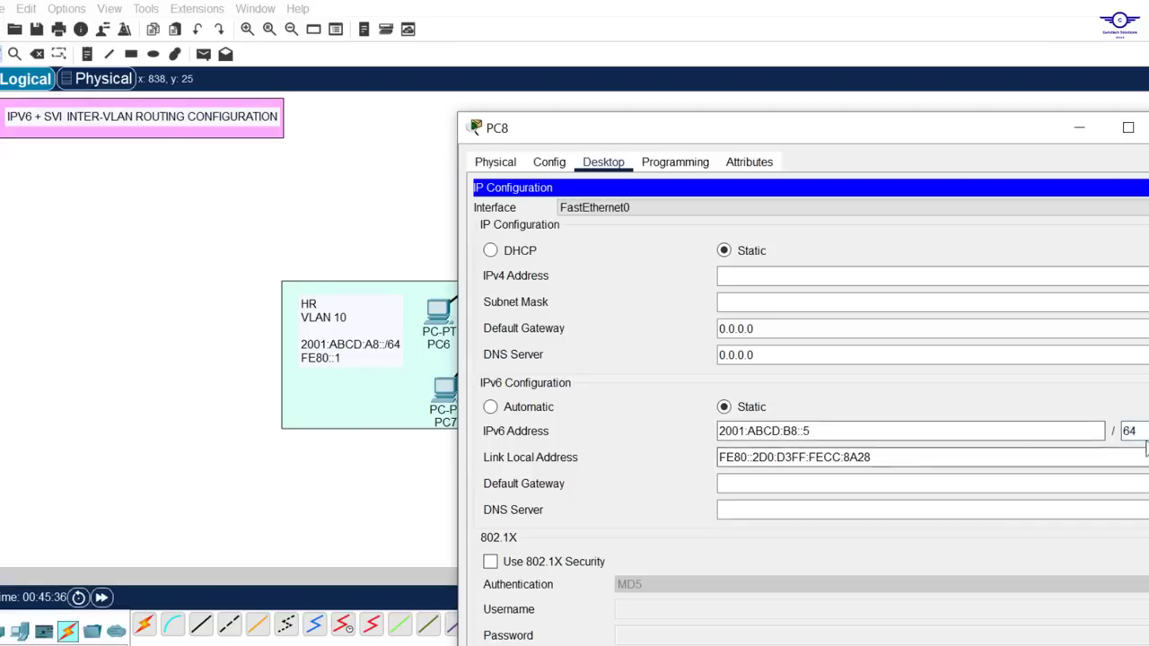
Set PC8's IPv6 default gateway to 2001:ABCD:B8::1 and close PC8.
left_click(836, 487)
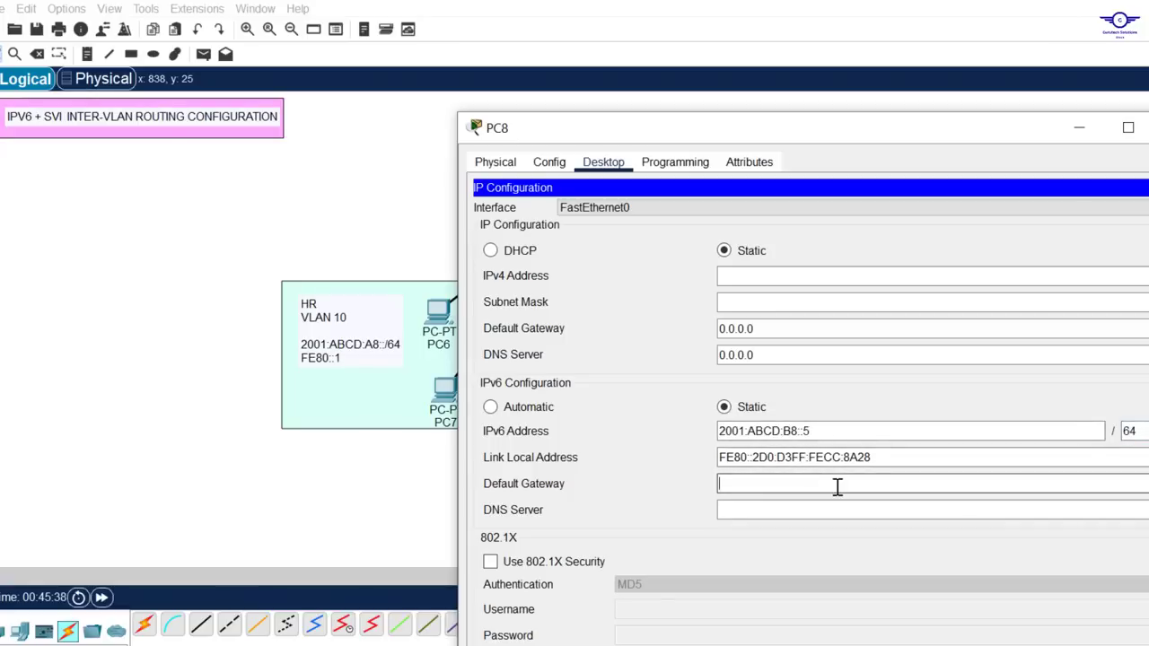
type("2001:ABCD:B8::1")
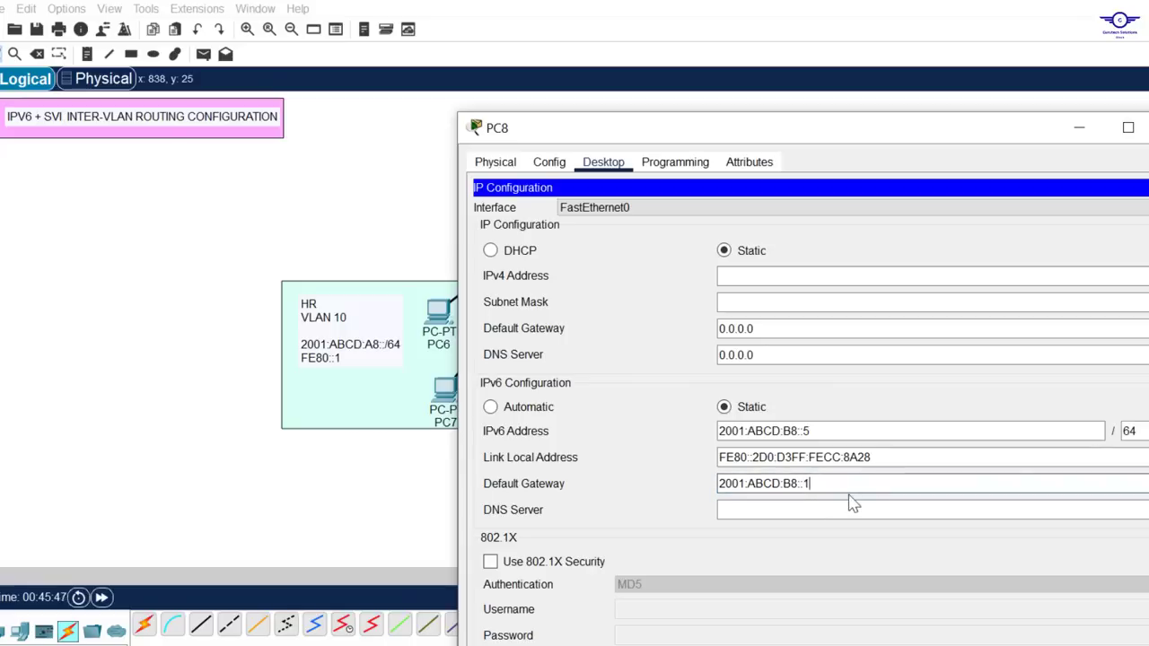
left_click(1148, 128)
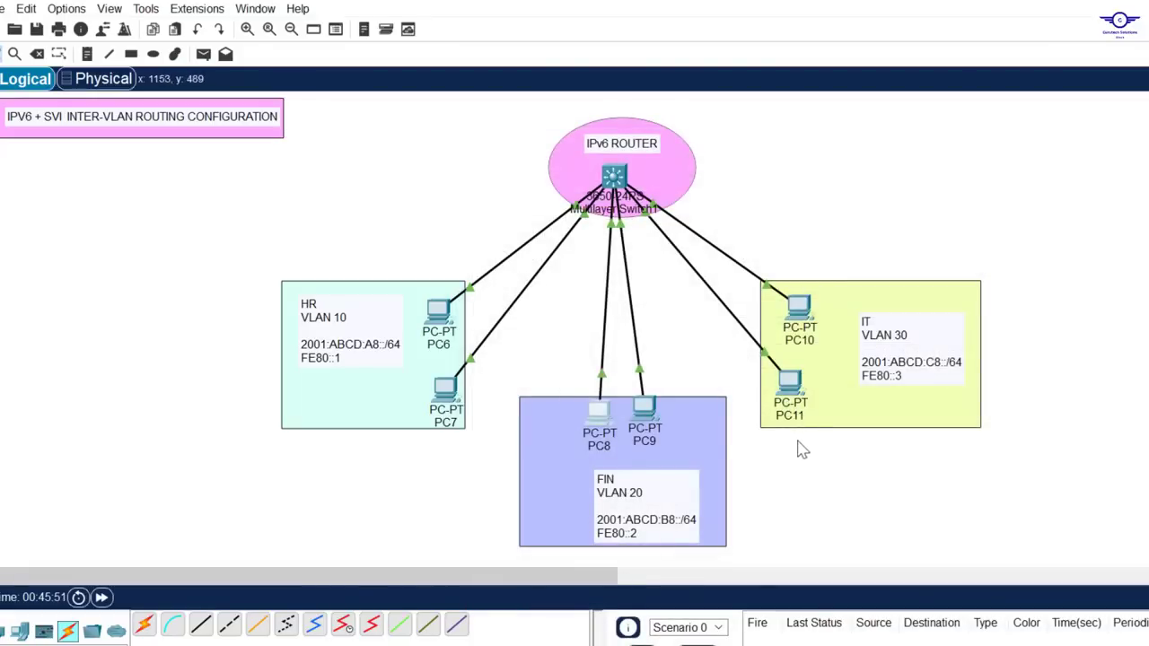
Copy the IPv6 prefix from the IT VLAN 30 note and configure PC11 with address 2001:ABCD:C8::5/64 and gateway 2001:ABCD:C8::1.
left_click(649, 409)
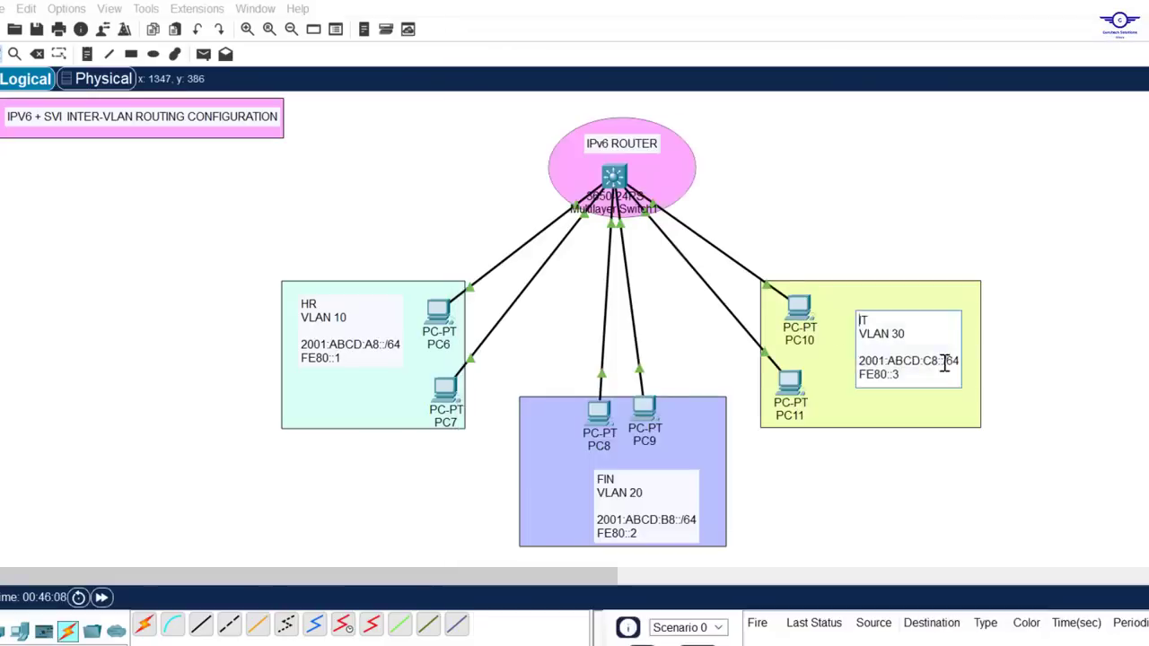
left_click_drag(943, 360, 860, 362)
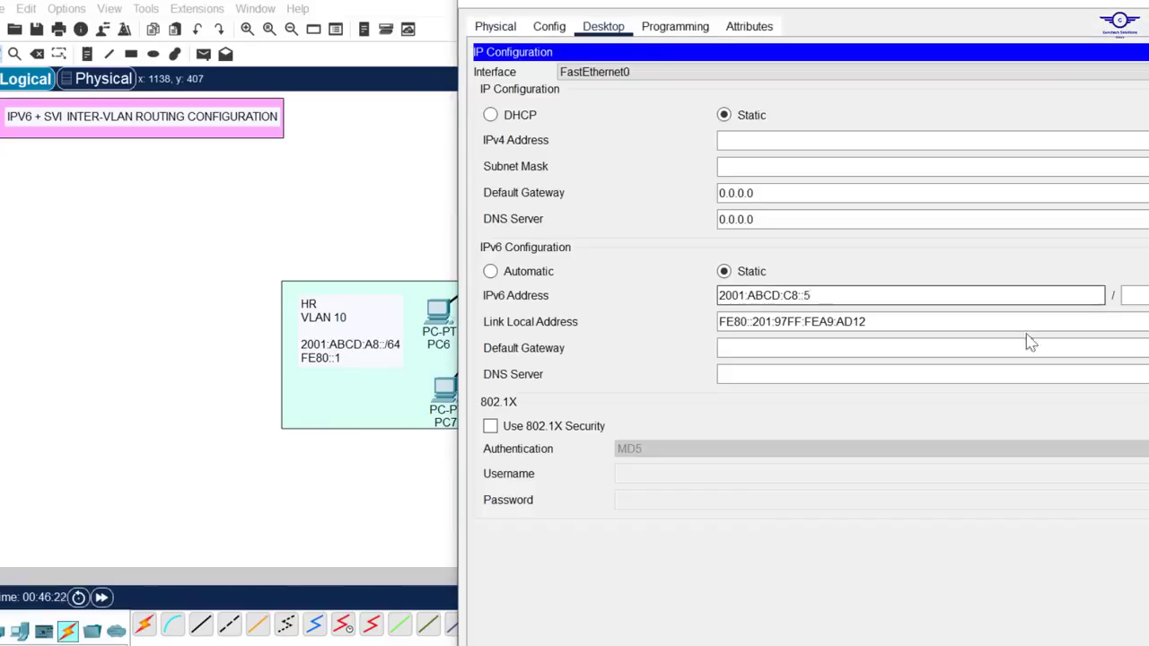
left_click(1027, 341)
type("2001:ABCD:C8::1")
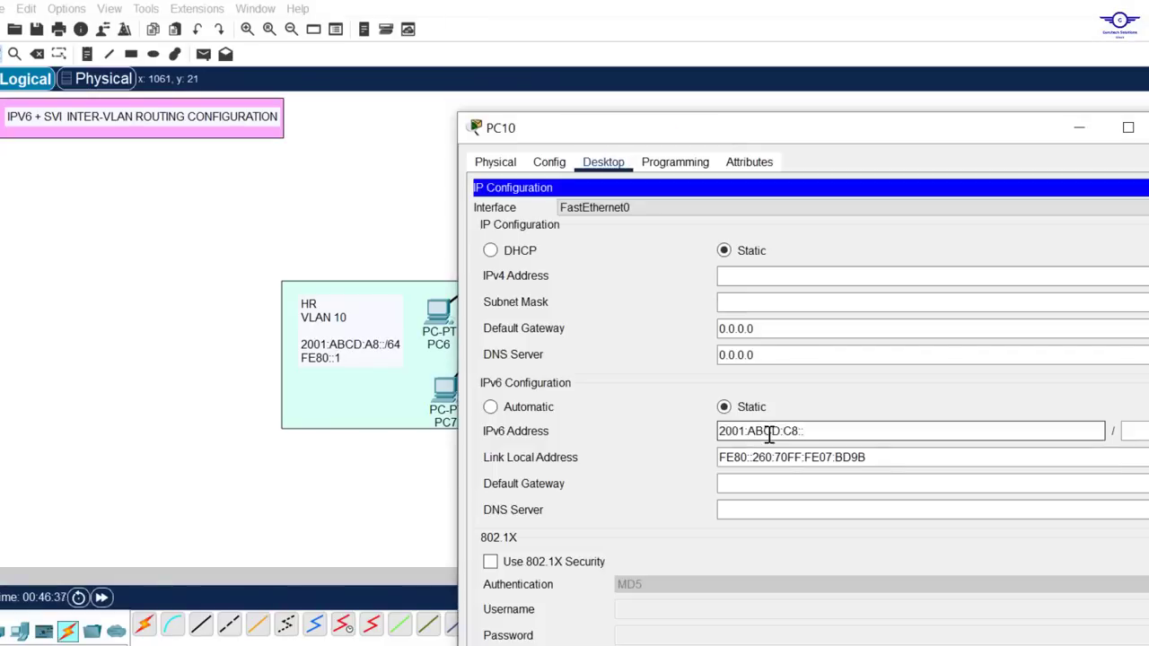
Configure PC10 with IPv6 address 2001:ABCD:C8::6/64 and default gateway 2001:ABCD:C8::1, and close its window.
type("::6")
left_click(808, 483)
type("2001:ABCD:C8::1")
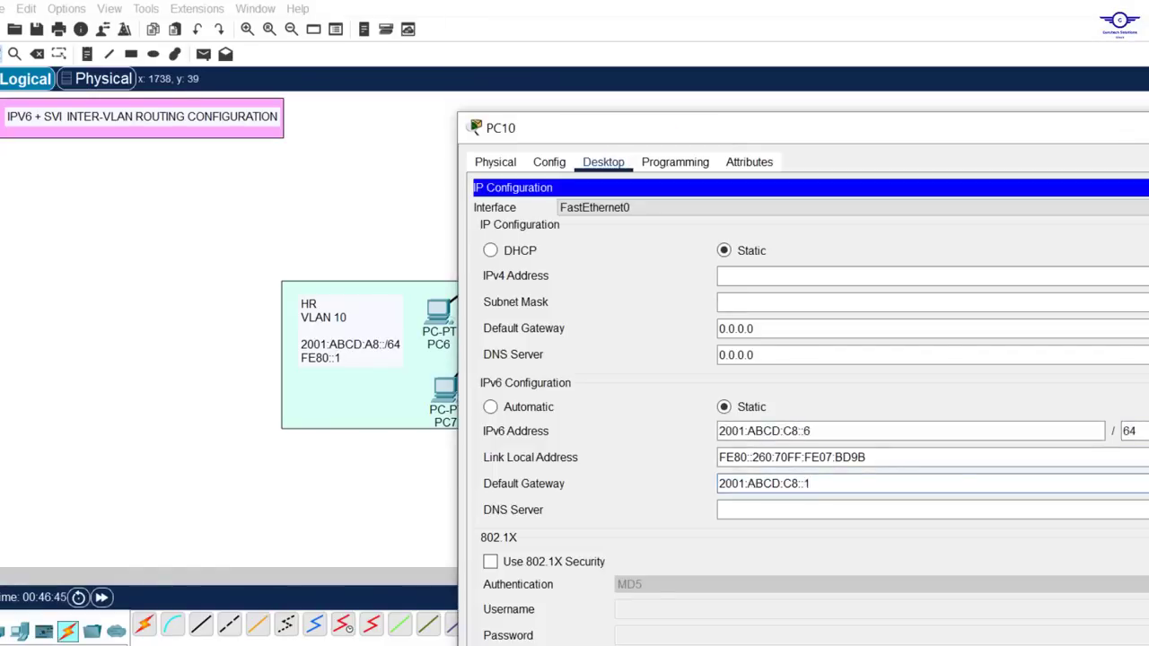
left_click(1144, 128)
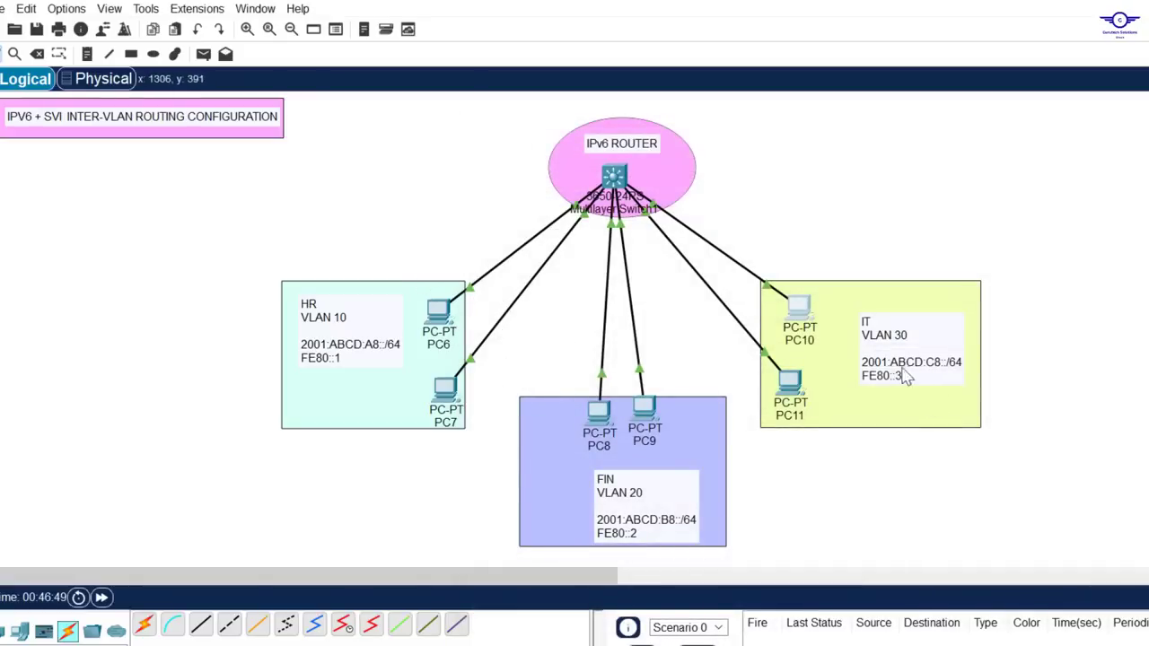
Check config-guide.txt in Notepad, return to the topology and copy PC11's IPv6 address from its IP configuration.
key("alt+Tab")
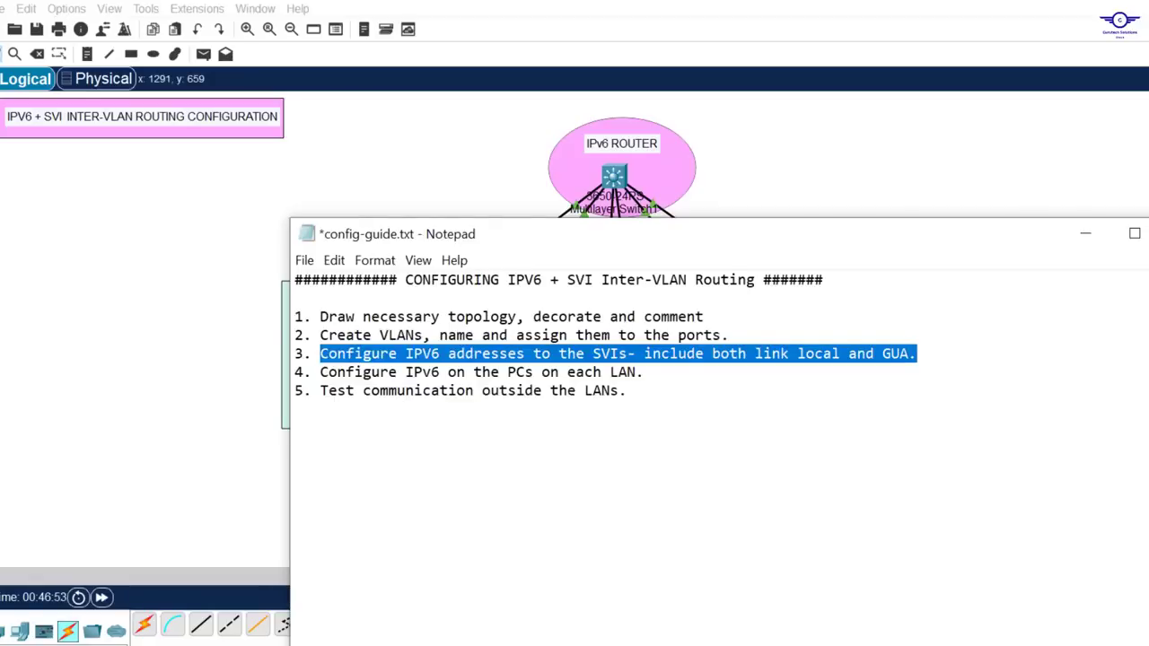
key("alt+Tab")
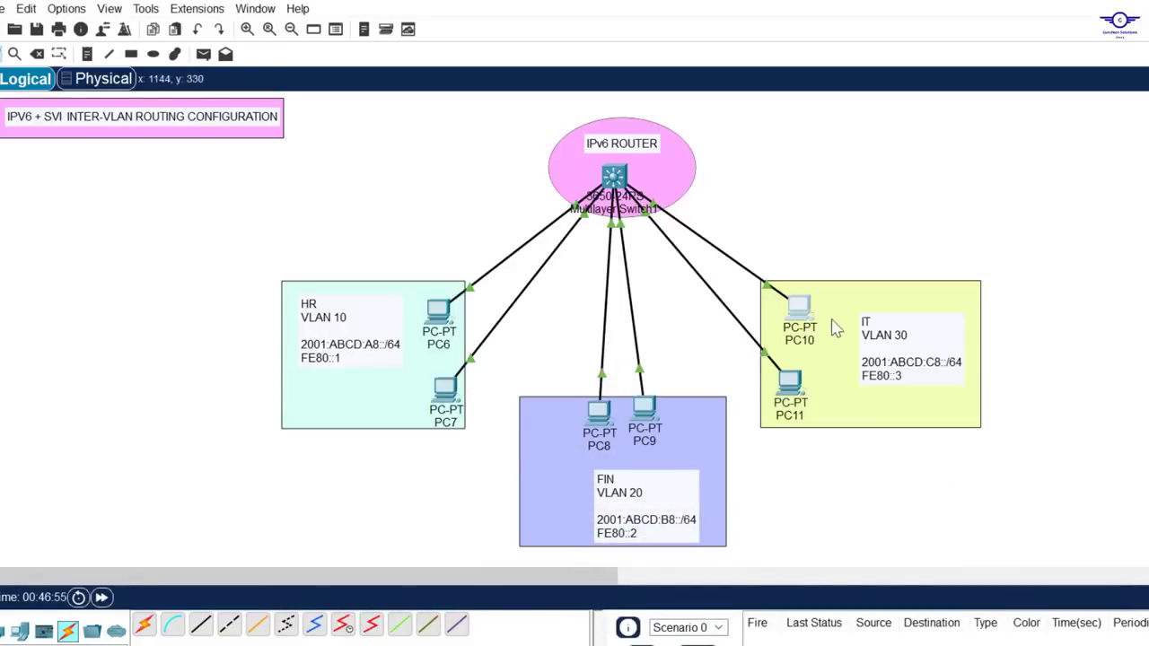
left_click(793, 384)
left_click(551, 219)
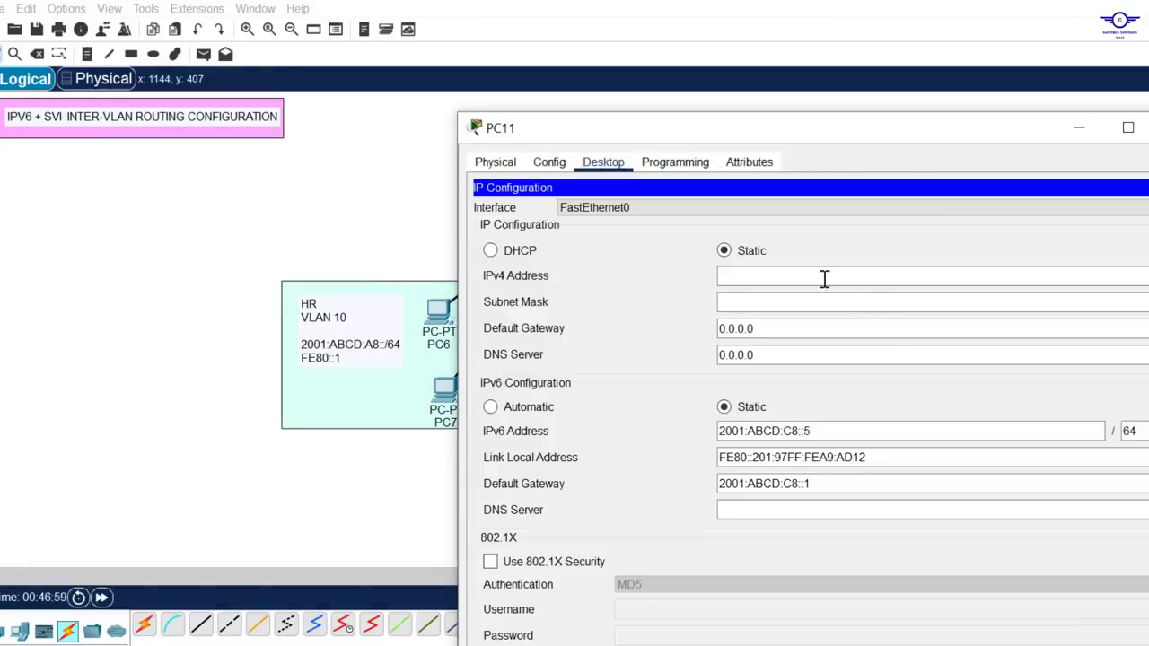
left_click_drag(816, 431, 709, 426)
key("ctrl+c")
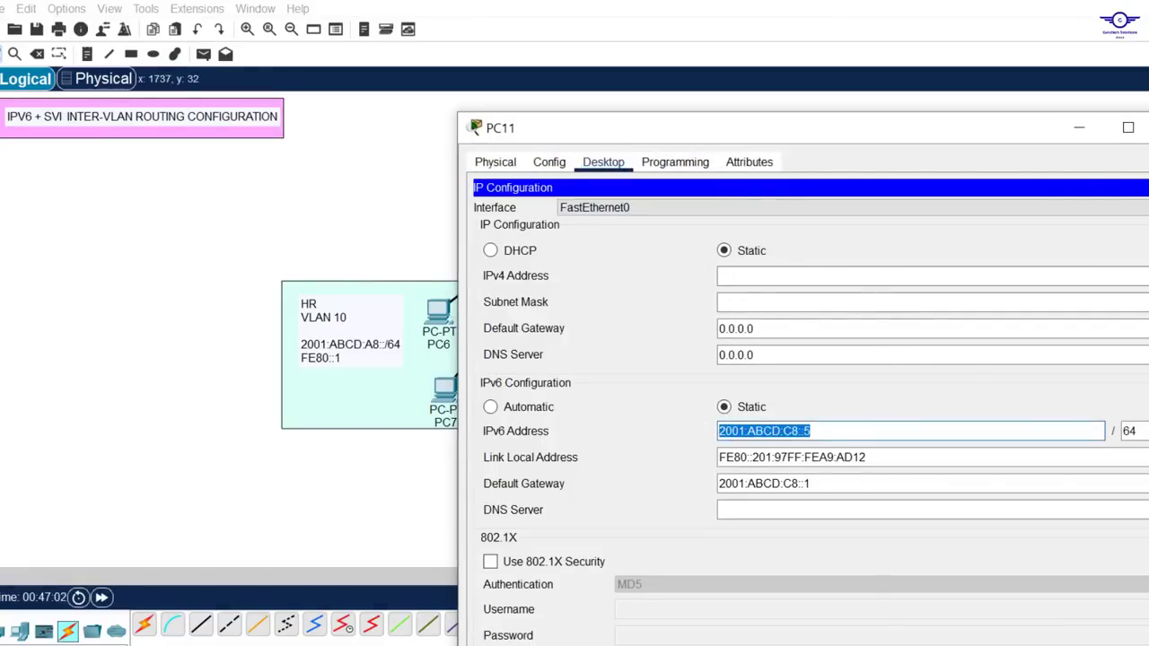
left_click(1148, 128)
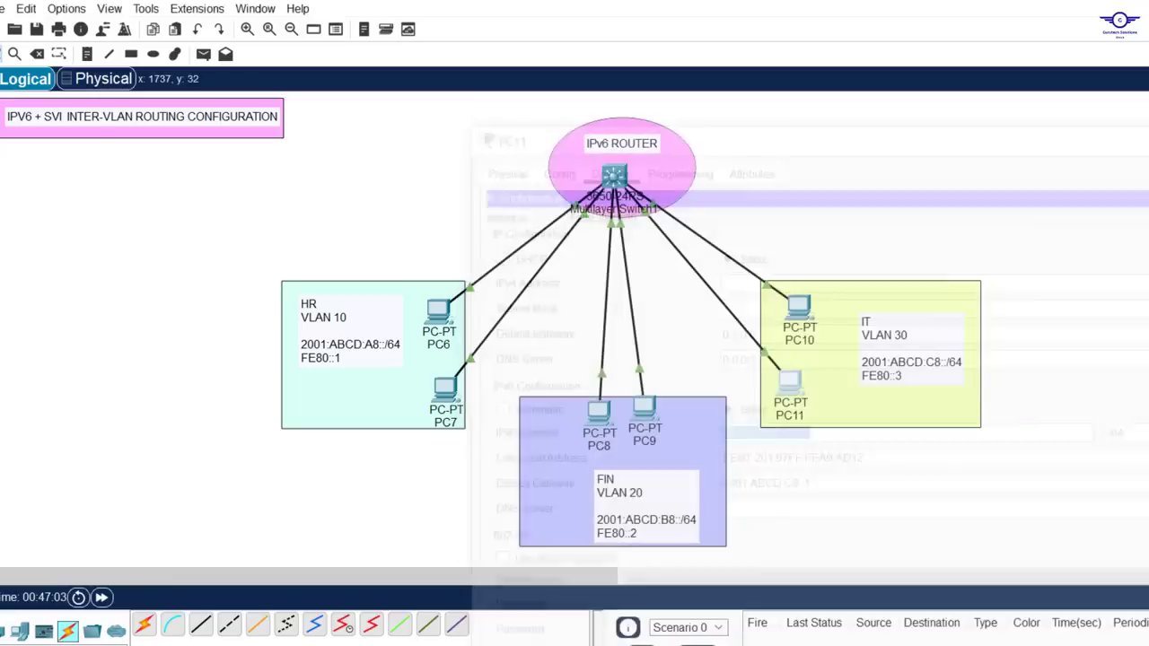
Ping PC11's IPv6 address 2001:ABCD:C8::5 from PC7's command prompt.
left_click(445, 386)
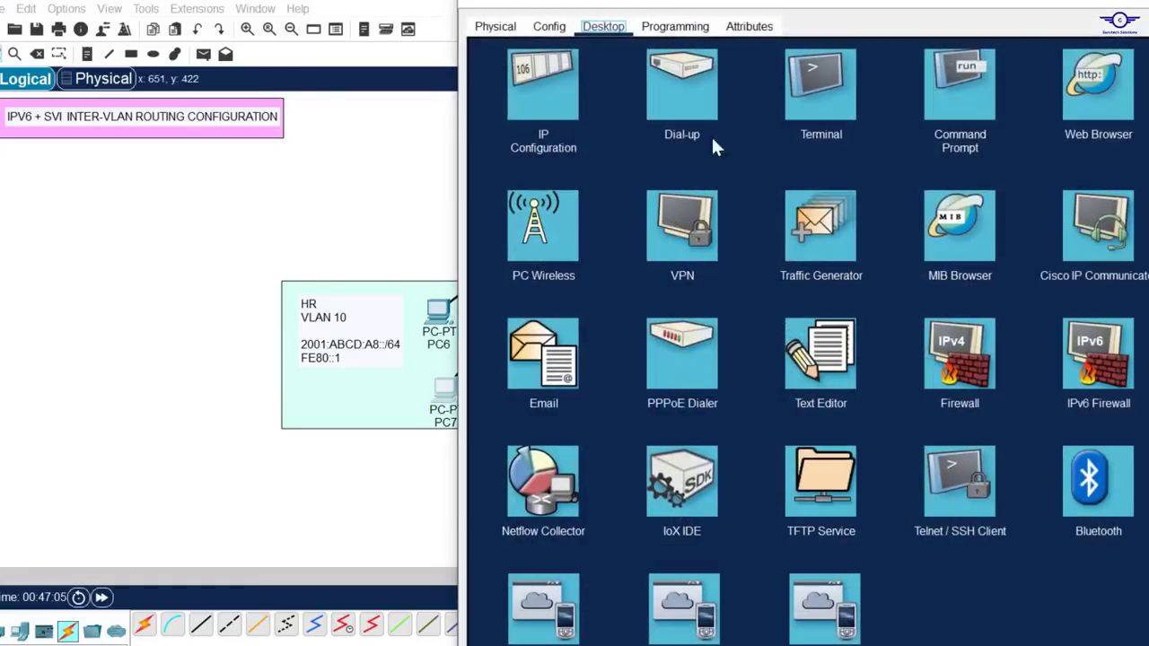
left_click(944, 82)
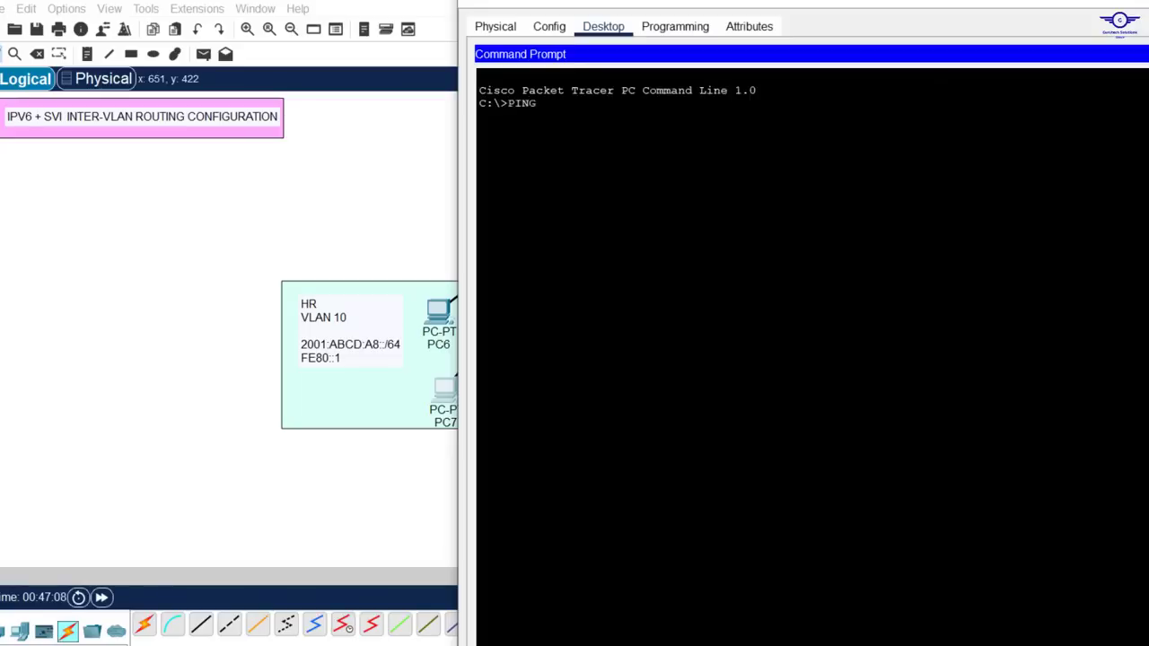
type("PING")
right_click(724, 233)
left_click(715, 220)
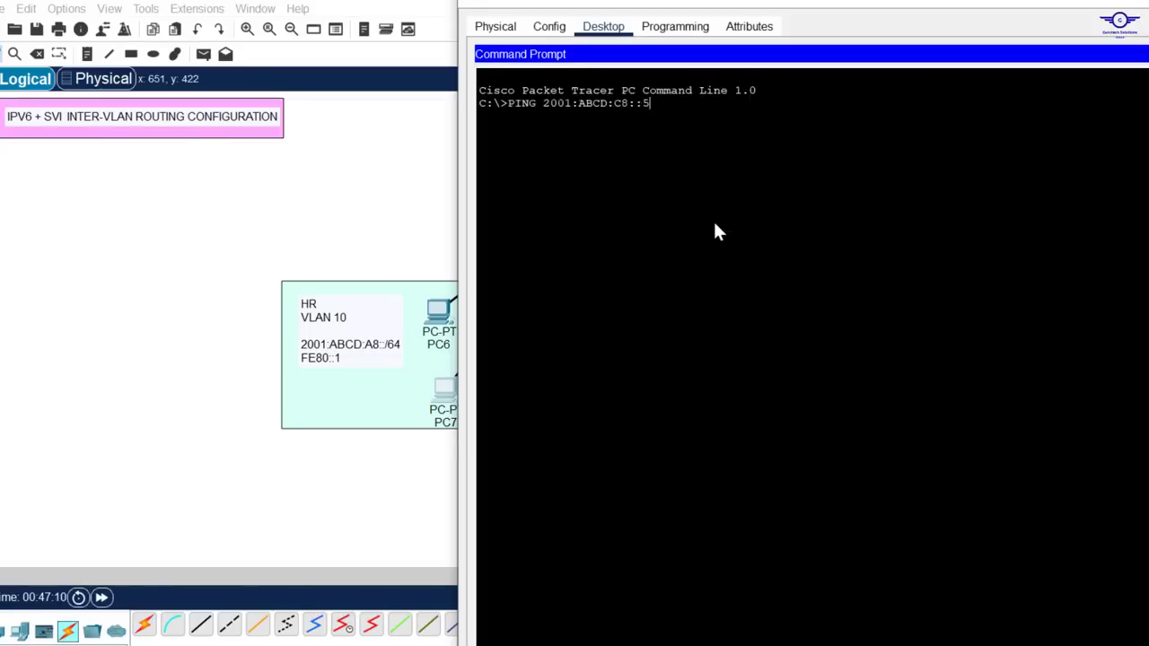
key("Return")
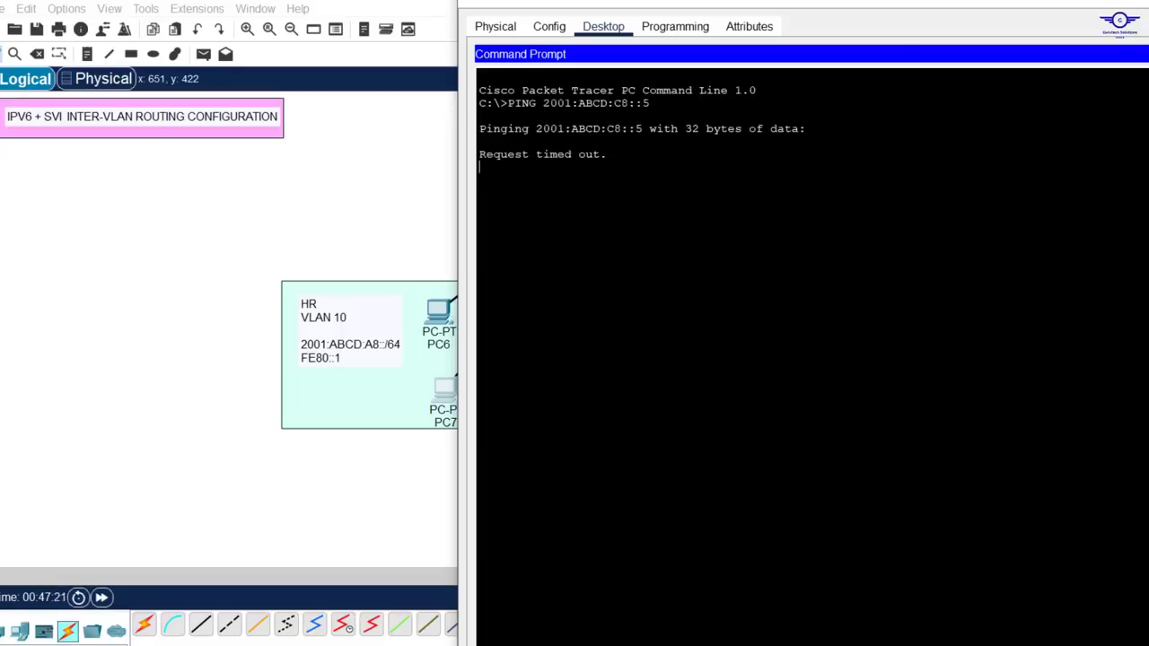
Repeat the ping to 2001:ABCD:C8::5 from PC7, check its output, and return to the topology.
key("Return")
key("Up")
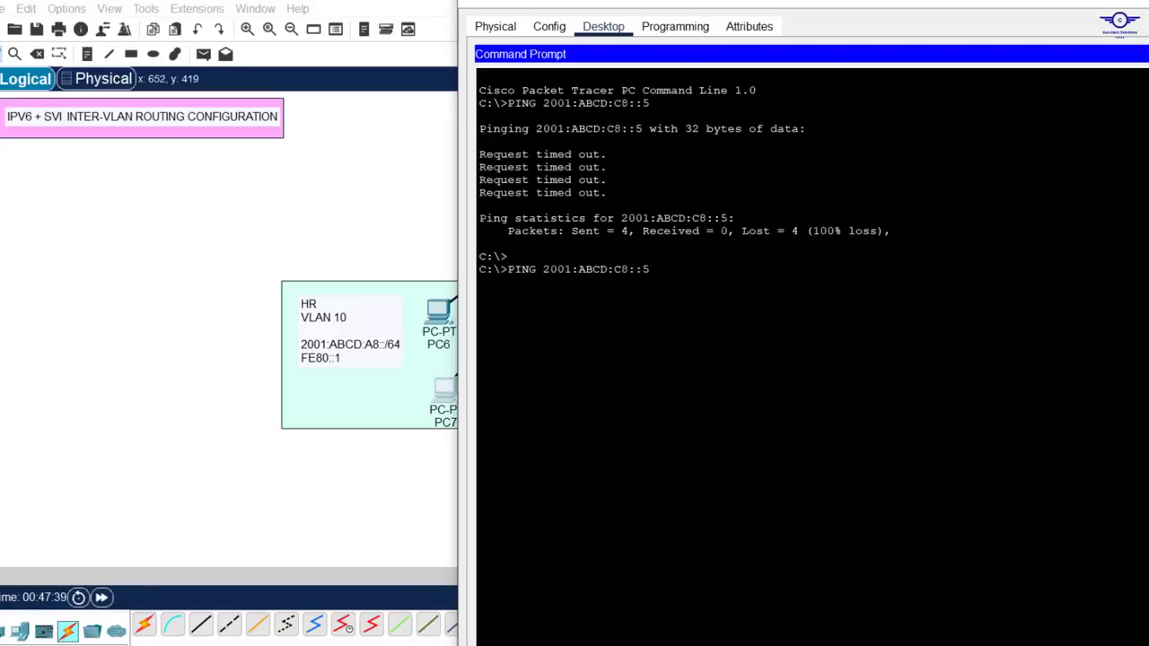
key("Return")
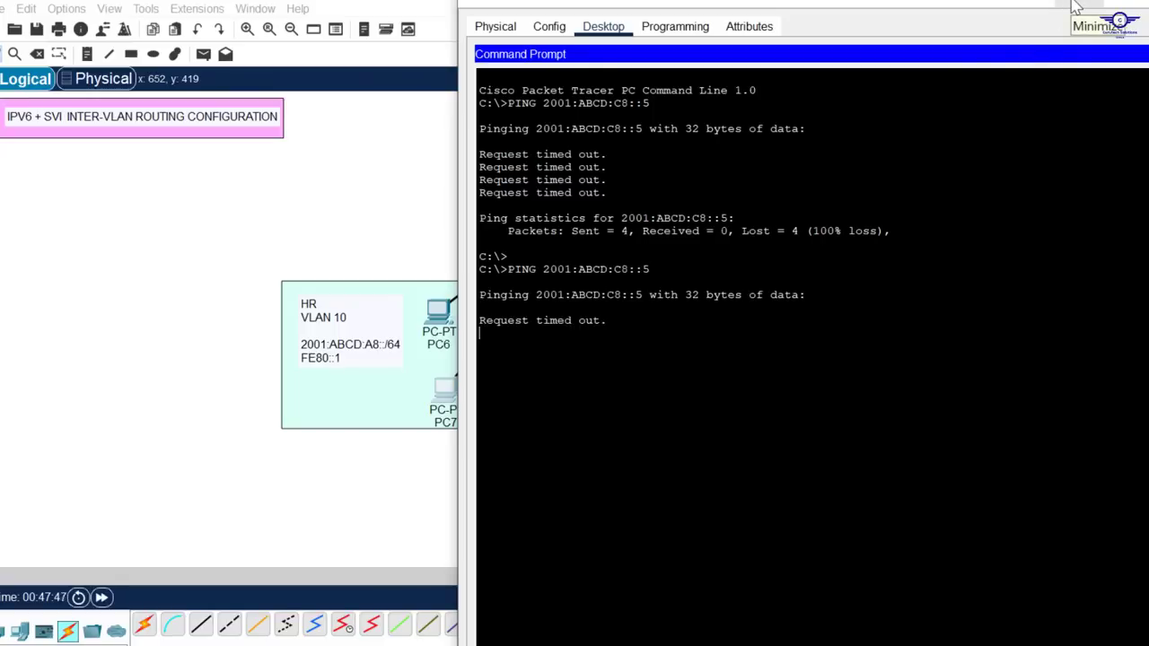
left_click(1076, 5)
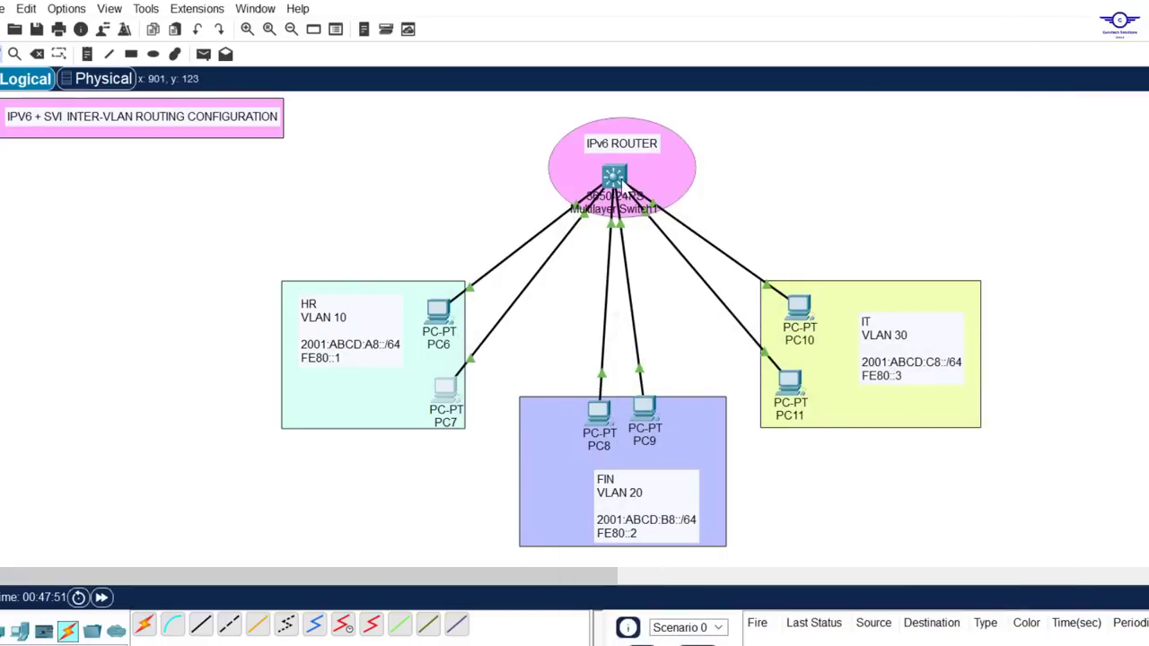
mouse_move(628, 189)
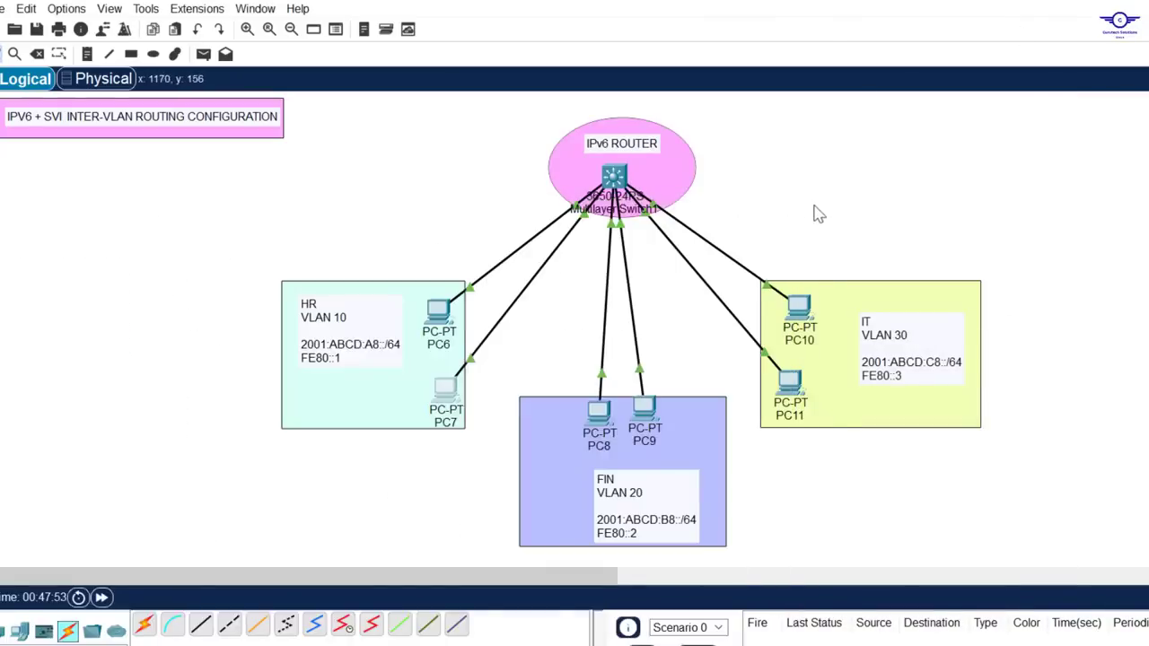
left_click(448, 392)
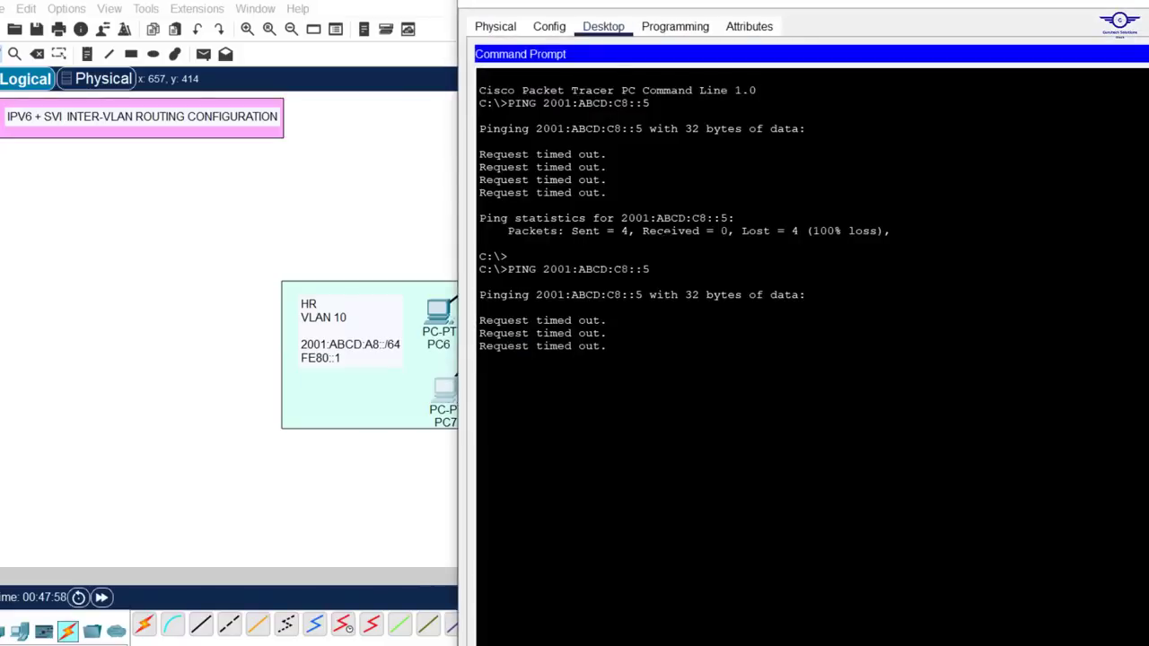
left_click(405, 158)
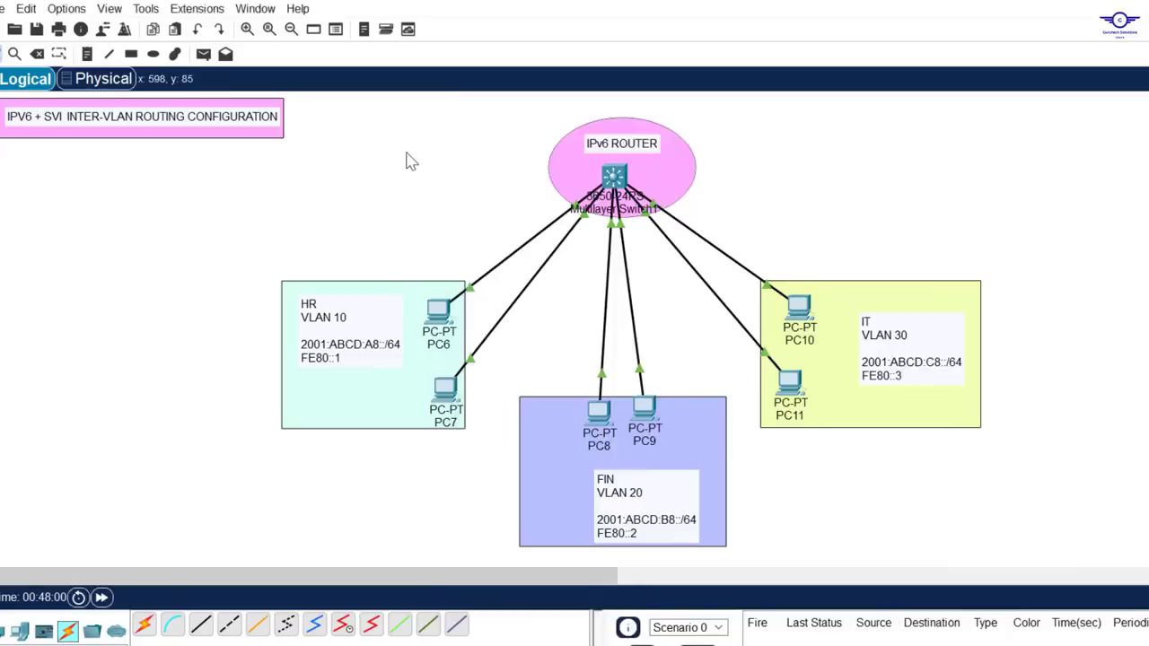
Enable IPv6 unicast routing on Multilayer Switch1 with the global command ipv6 unicast-routing.
left_click(611, 176)
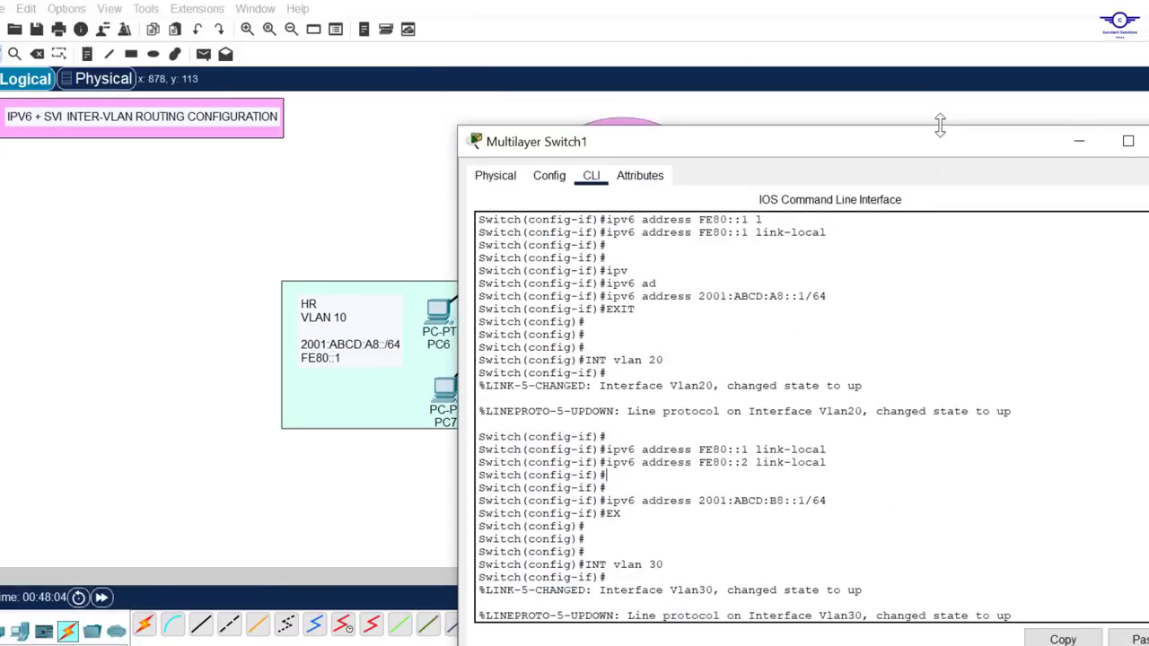
left_click_drag(853, 154, 827, 70)
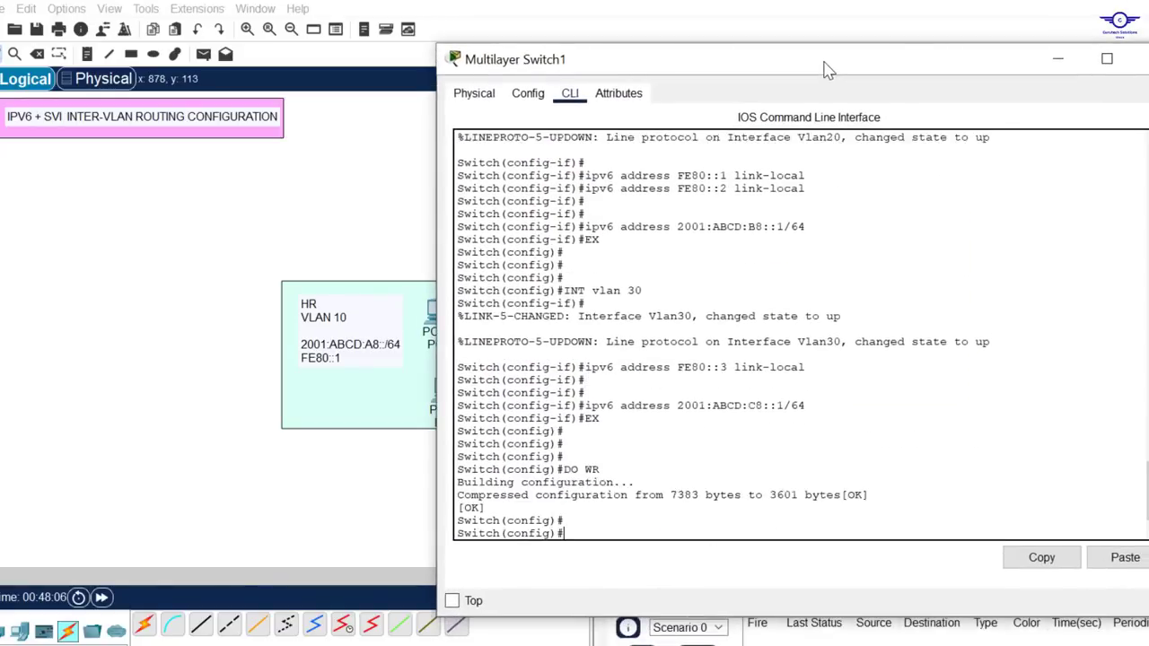
type("IPV")
key("Caps_Lock")
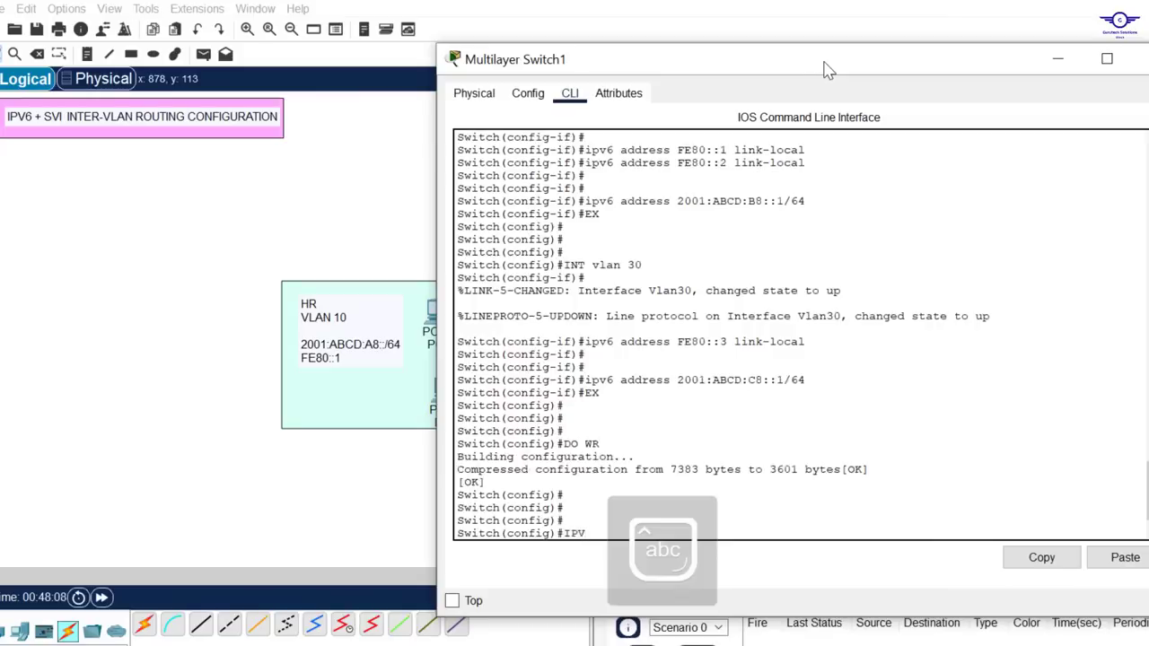
type("6 u")
key("Tab")
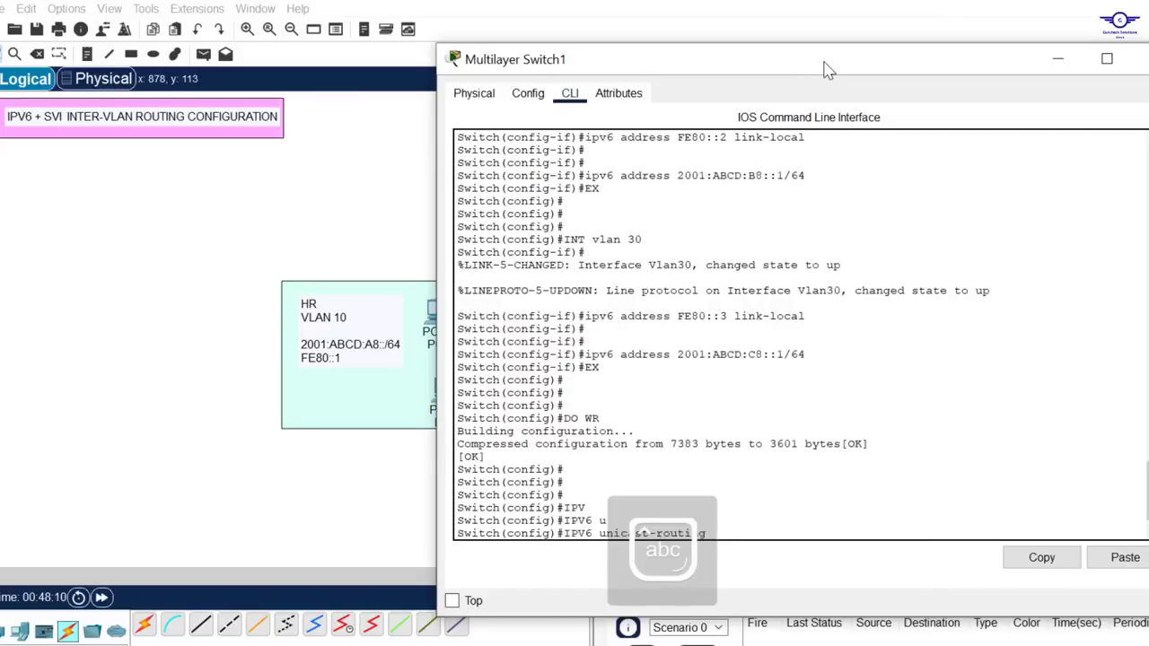
key("Return")
key("Return")
key("Return")
Save the switch configuration with do wr and close the Multilayer Switch1 window.
type("do ")
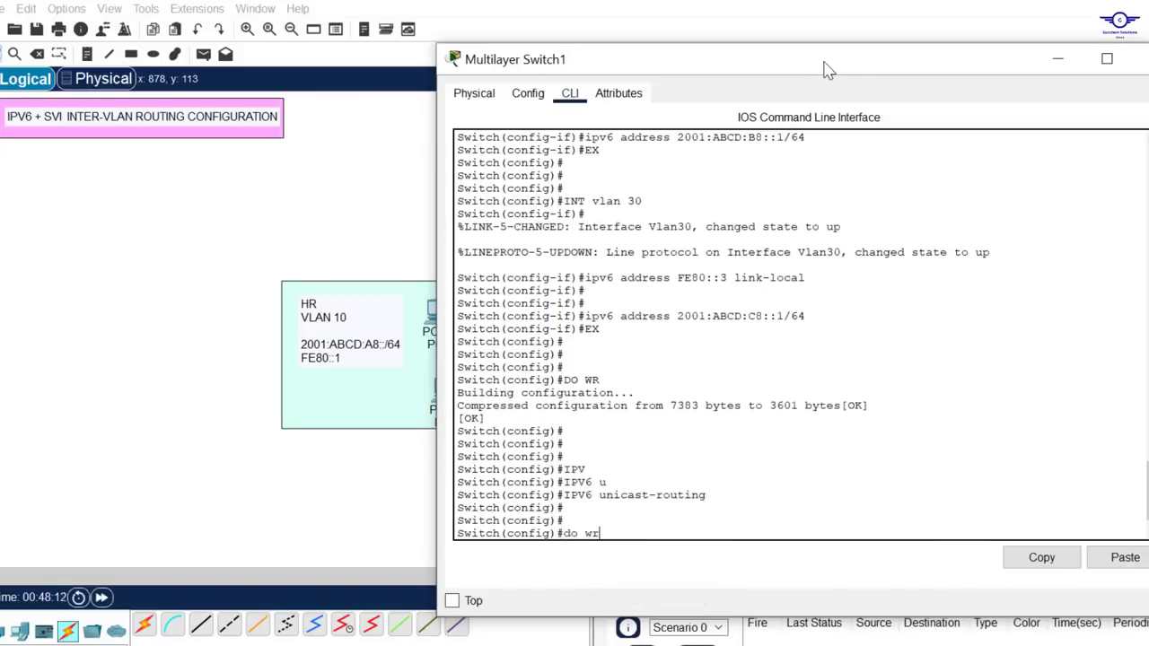
type("wr")
key("Return")
left_click(1140, 58)
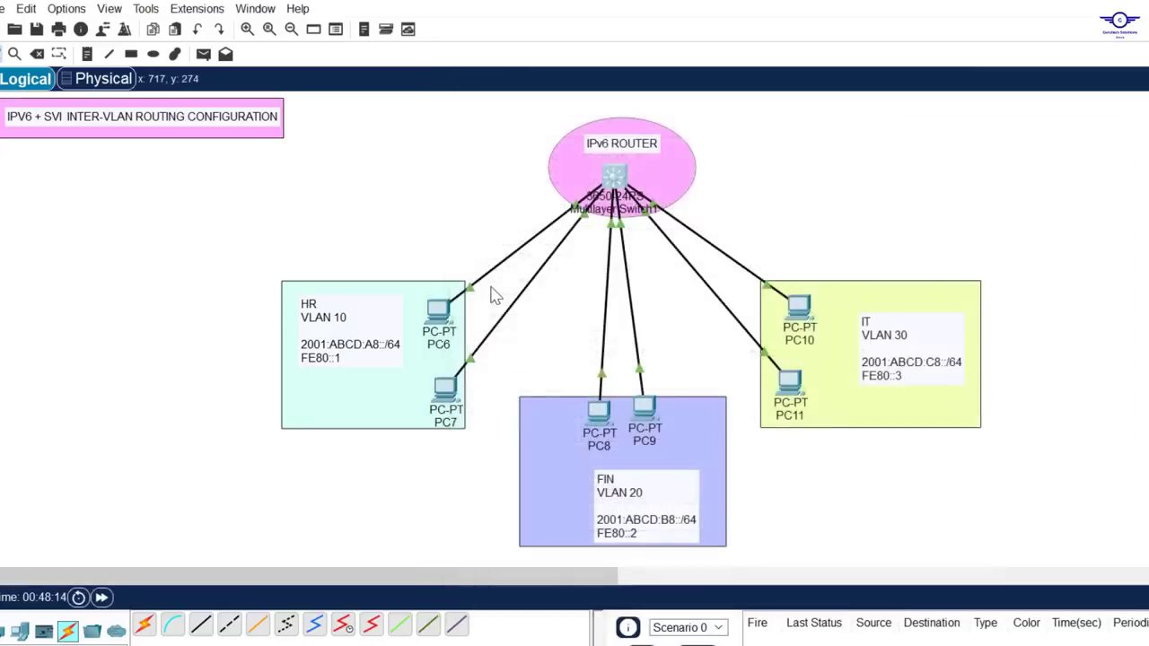
Ping 2001:ABCD:C8::5 in the IT VLAN again from PC7 and close the PC's window.
left_click(449, 391)
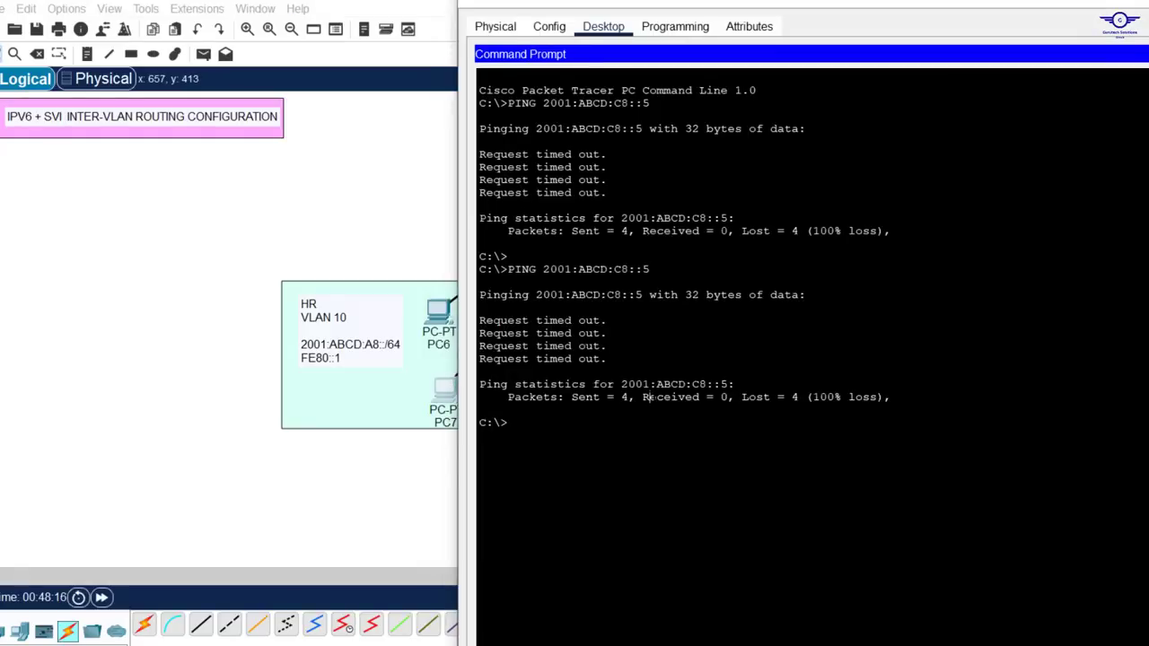
key("Up")
key("Return")
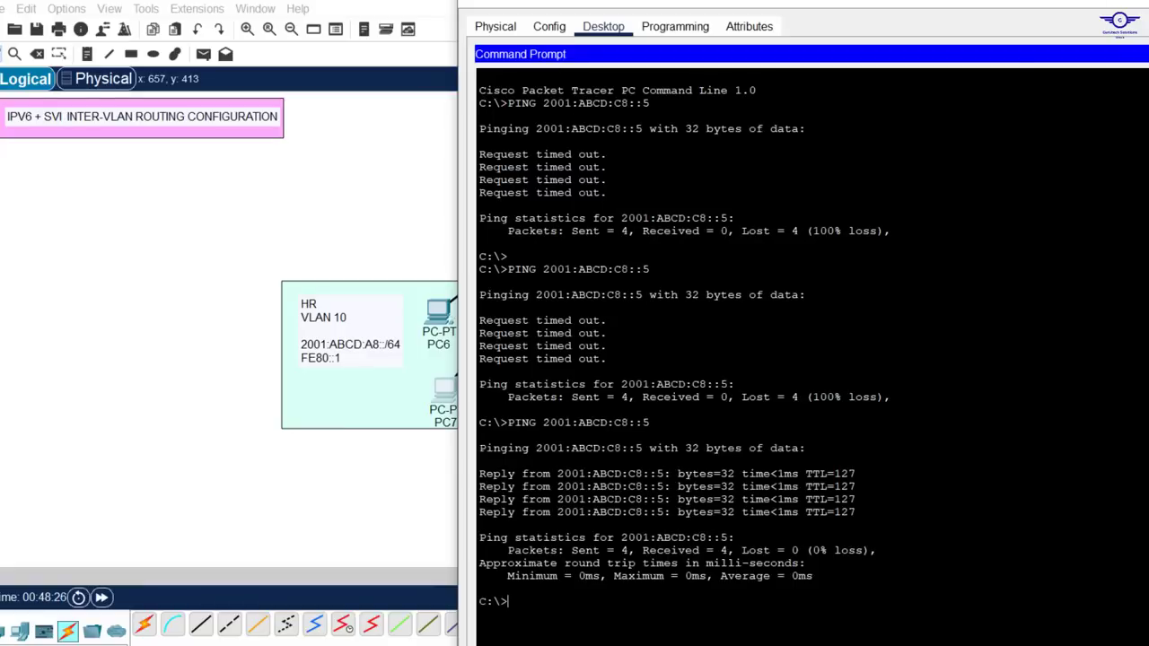
key("alt+F4")
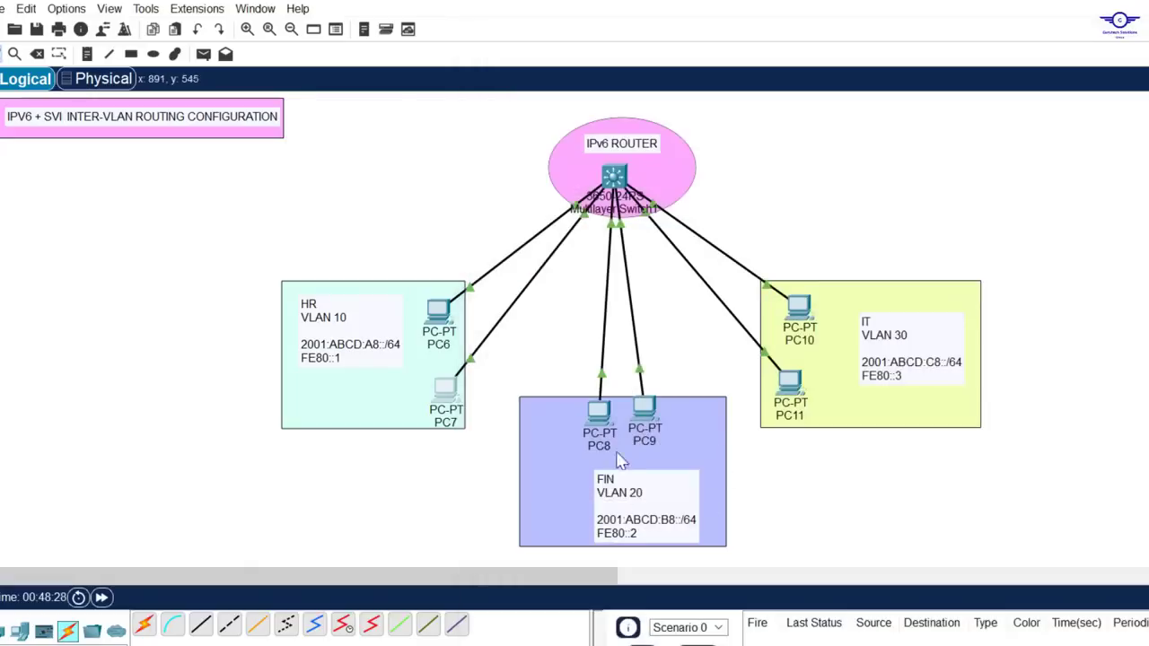
Reopen PC7's command prompt and ping 2001:ABCD:B8::5 in the FIN VLAN.
mouse_move(646, 412)
left_click(452, 394)
left_click(974, 95)
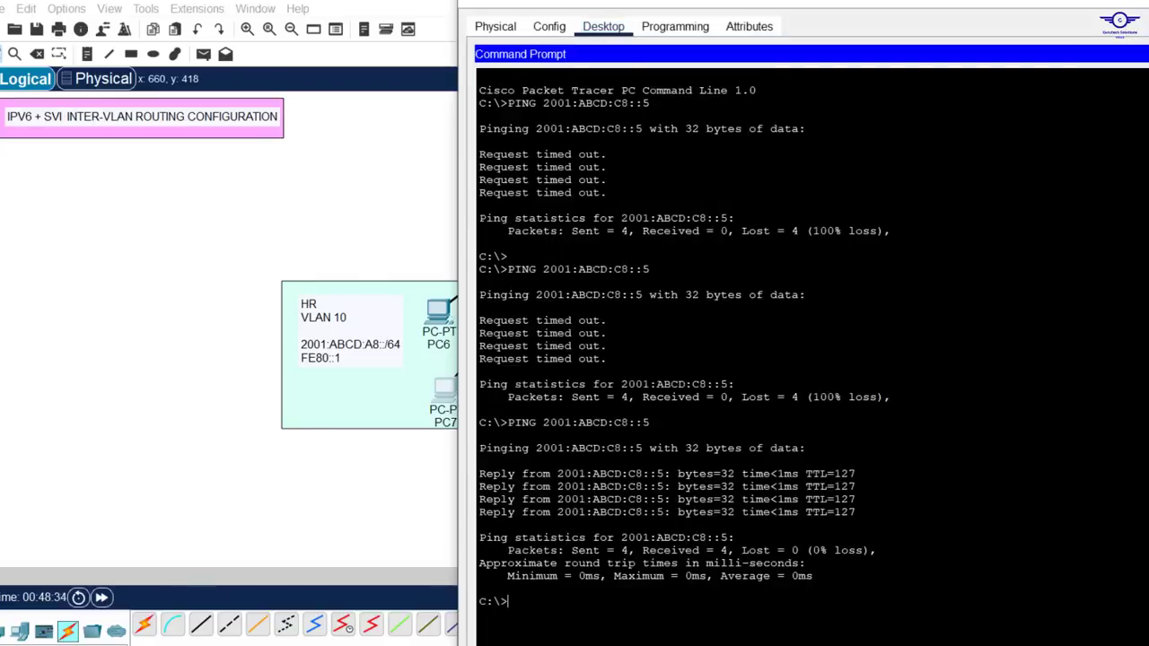
key("Up")
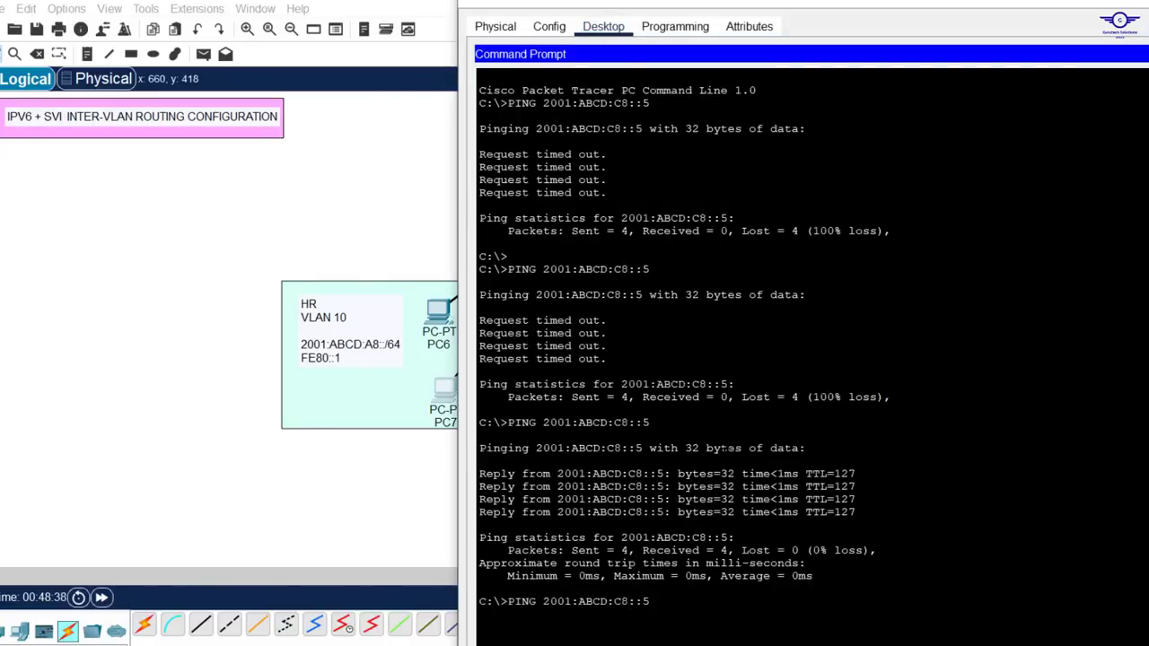
key("BackSpace")
key("Caps_Lock")
type("B")
key("Return")
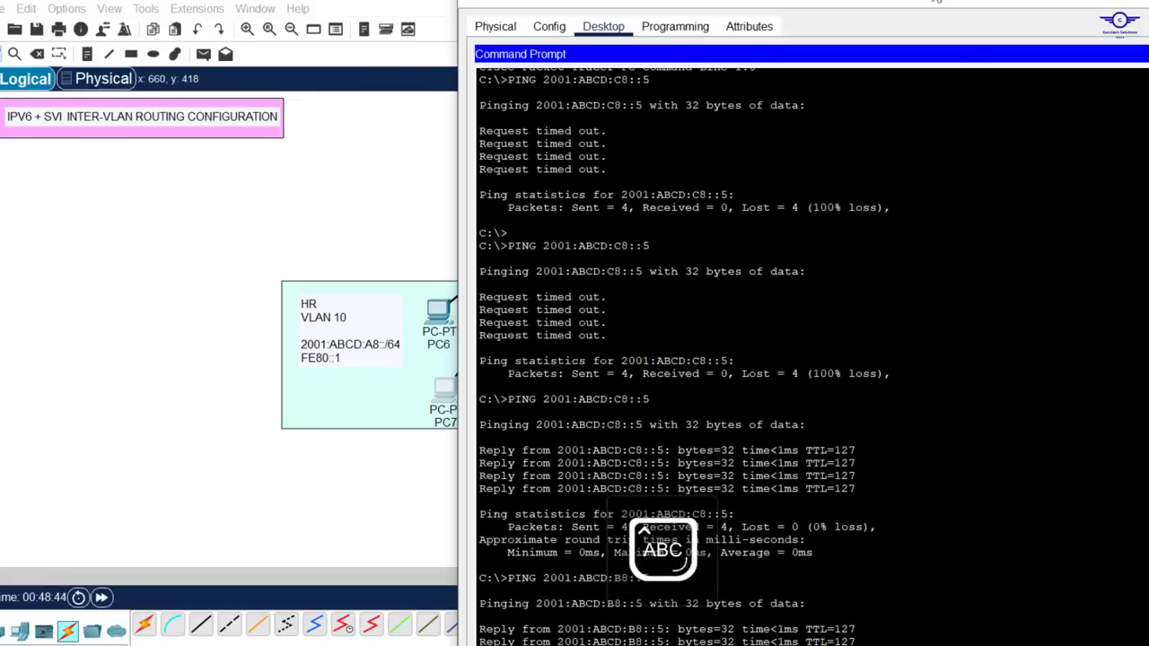
Ping 2001:ABCD:A8::5 in the HR VLAN from PC7's command prompt.
mouse_move(924, 0)
left_mouse_down()
mouse_move(924, 80)
mouse_move(898, 108)
mouse_move(910, 10)
left_mouse_up()
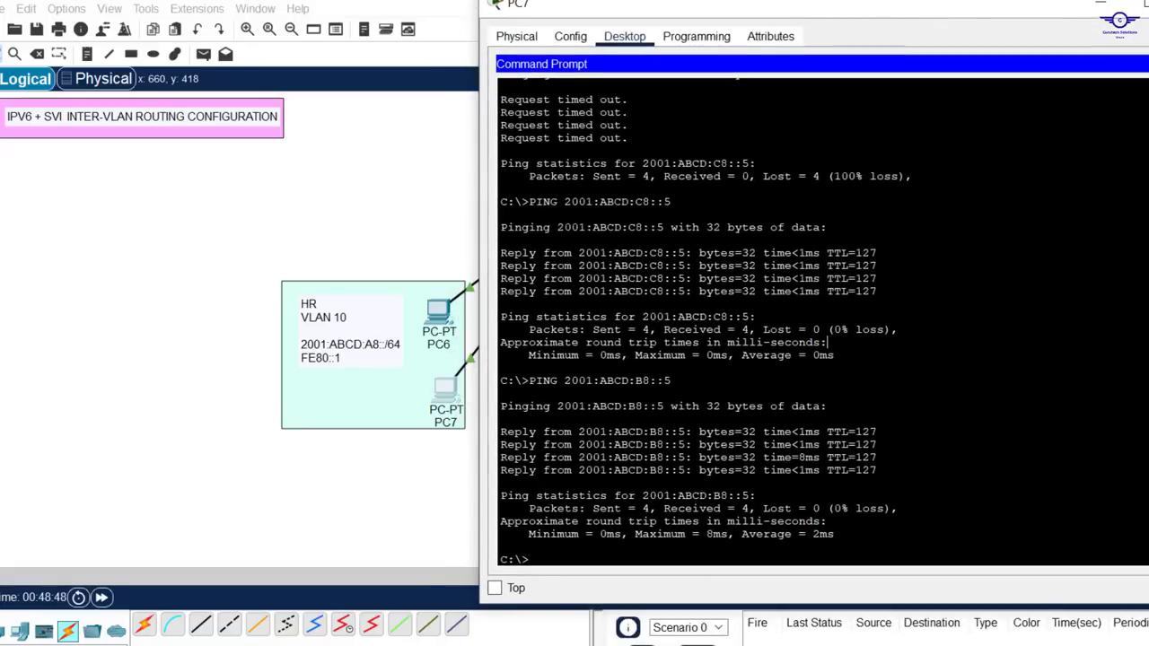
key("Up")
key("BackSpace")
type("ABCD:A8::5")
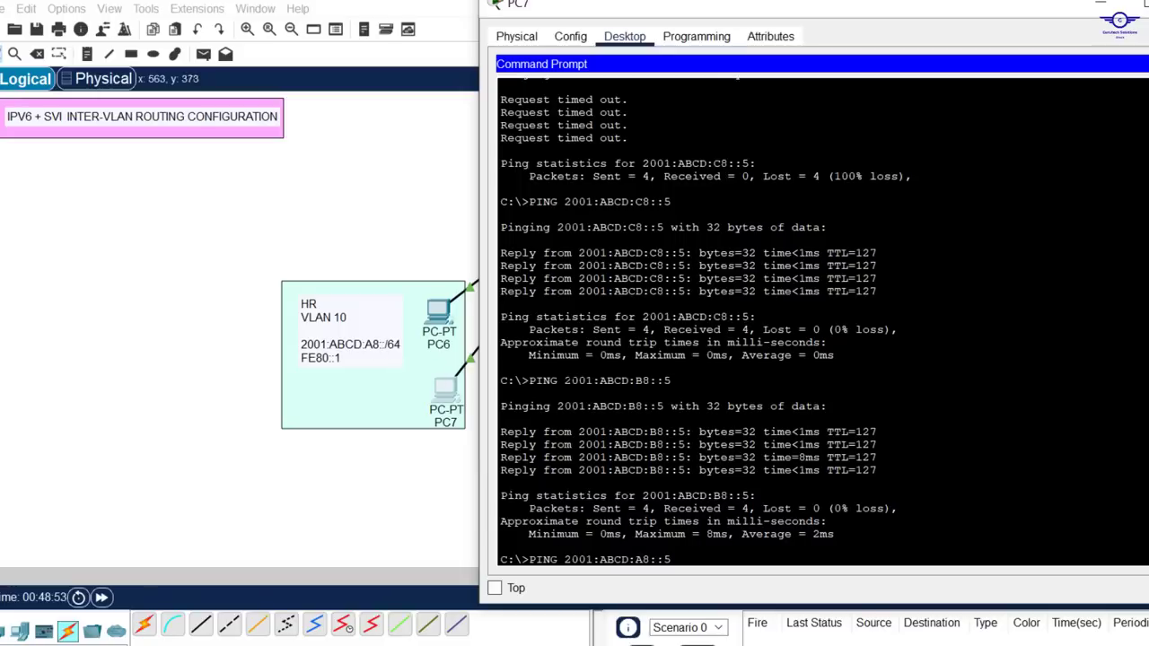
key("Return")
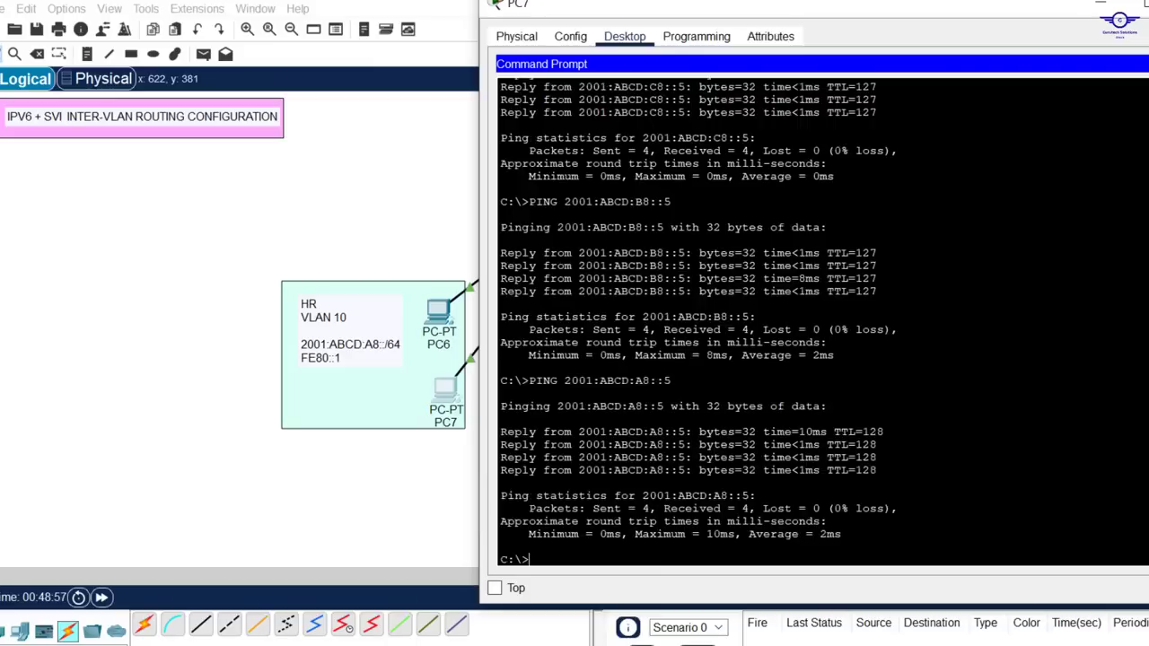
Review PC7's ping output for the B8, A8 and C8 networks, and leave the PC7 window.
left_click_drag(671, 202, 615, 202)
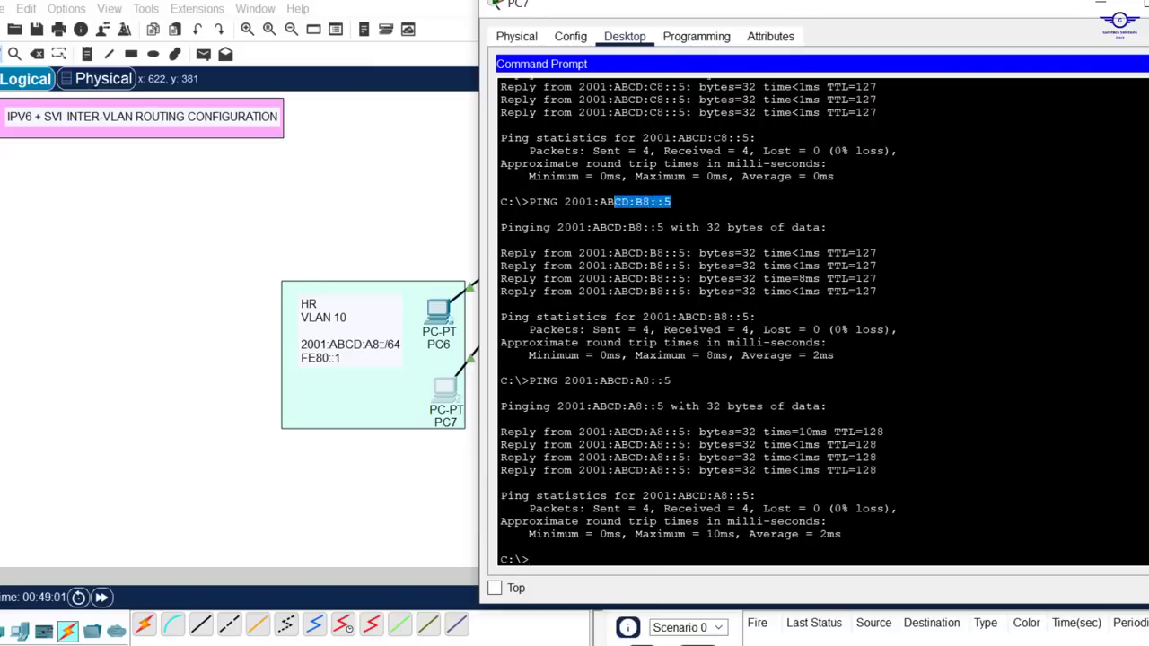
triple_click(641, 381)
scroll(759, 227, "up", 1)
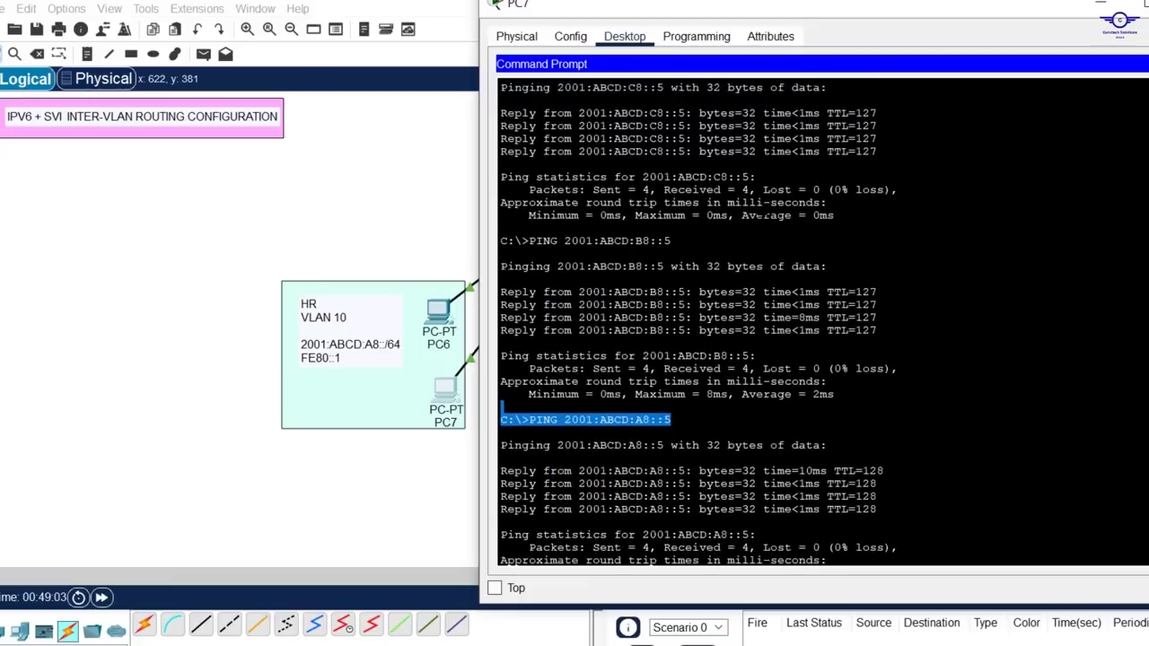
left_click_drag(665, 87, 621, 87)
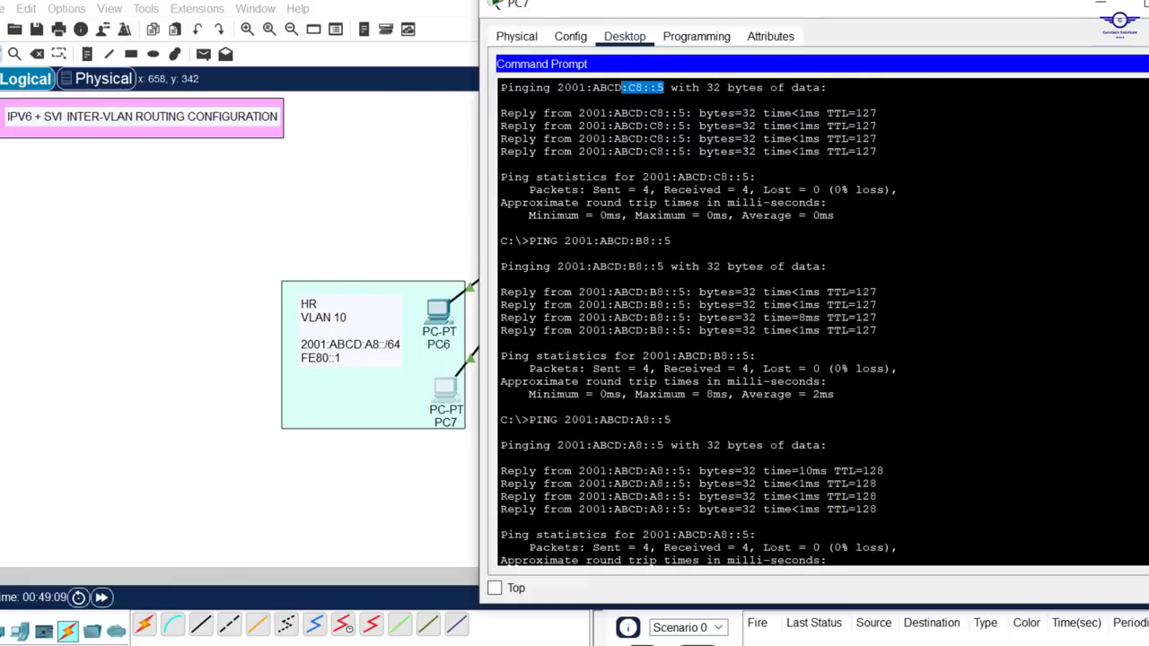
left_click(1148, 3)
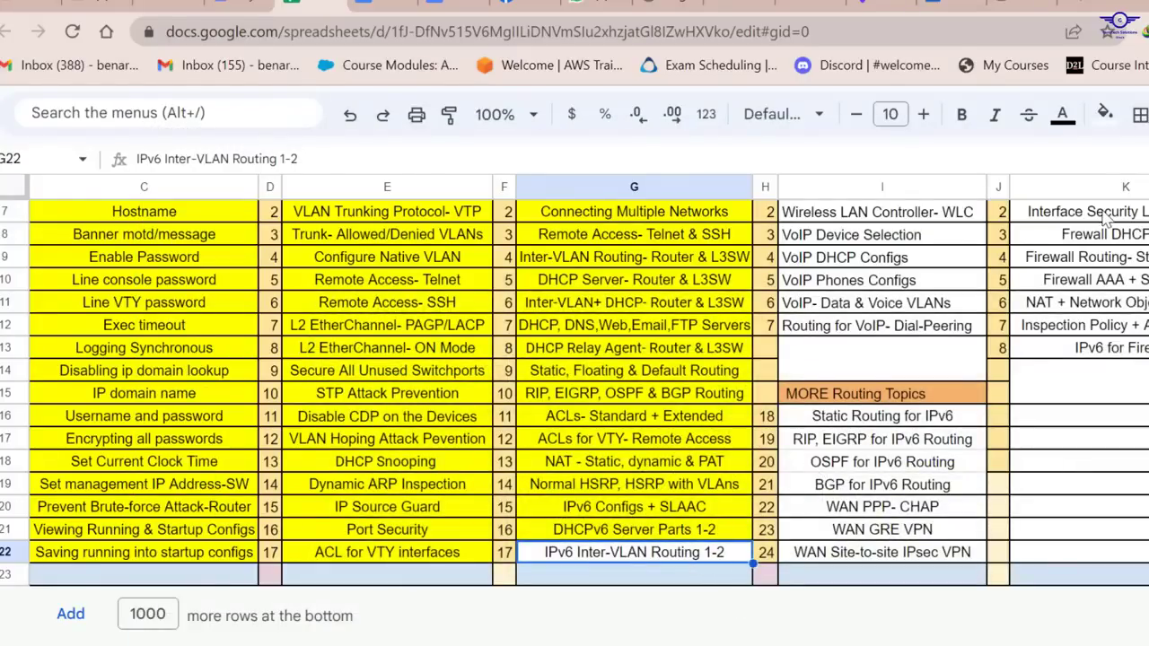
In the Google Sheets topic list, fill cell G22, IPv6 Inter-VLAN Routing 1-2, with yellow.
left_click(1106, 114)
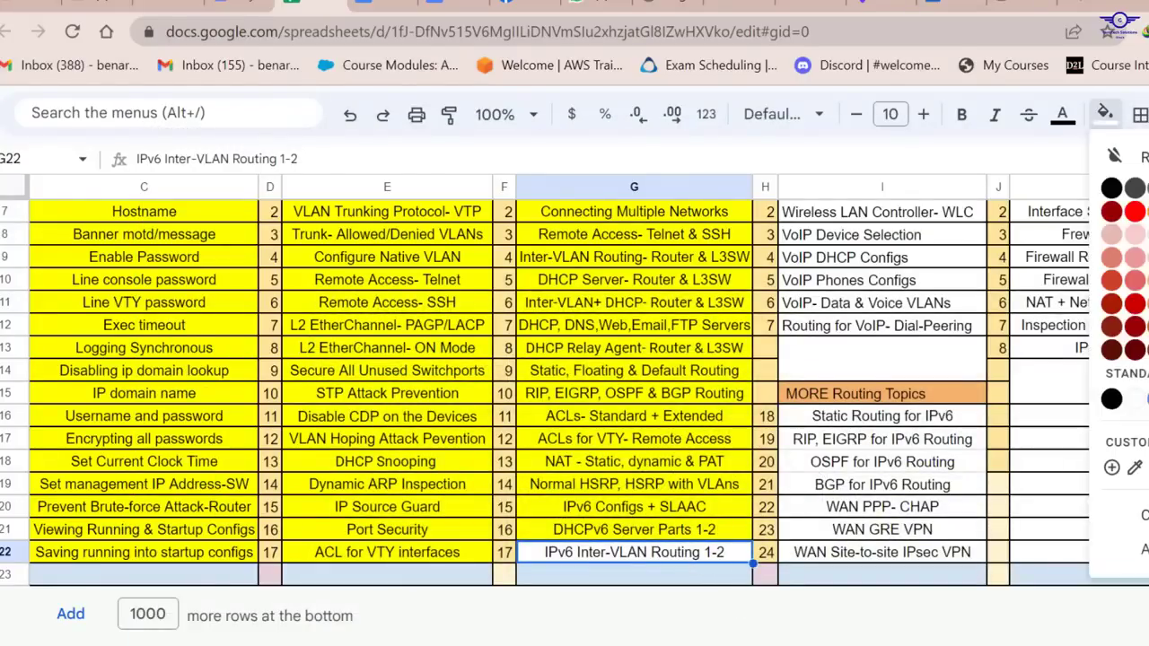
left_click(1148, 212)
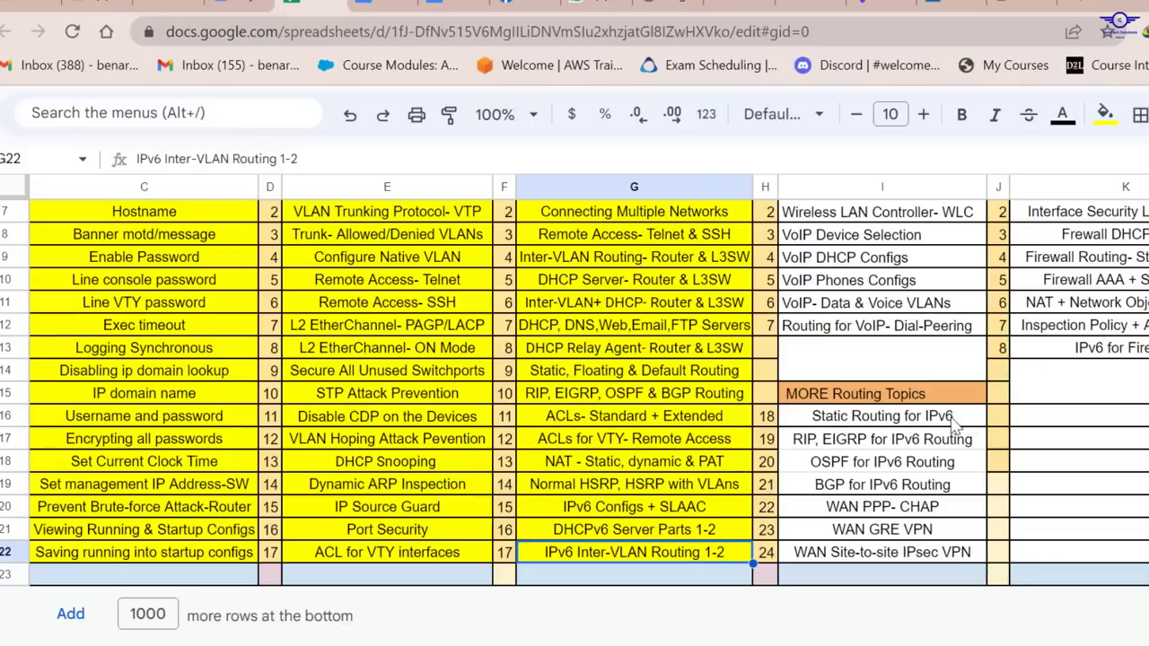
scroll(956, 425, "up", 3)
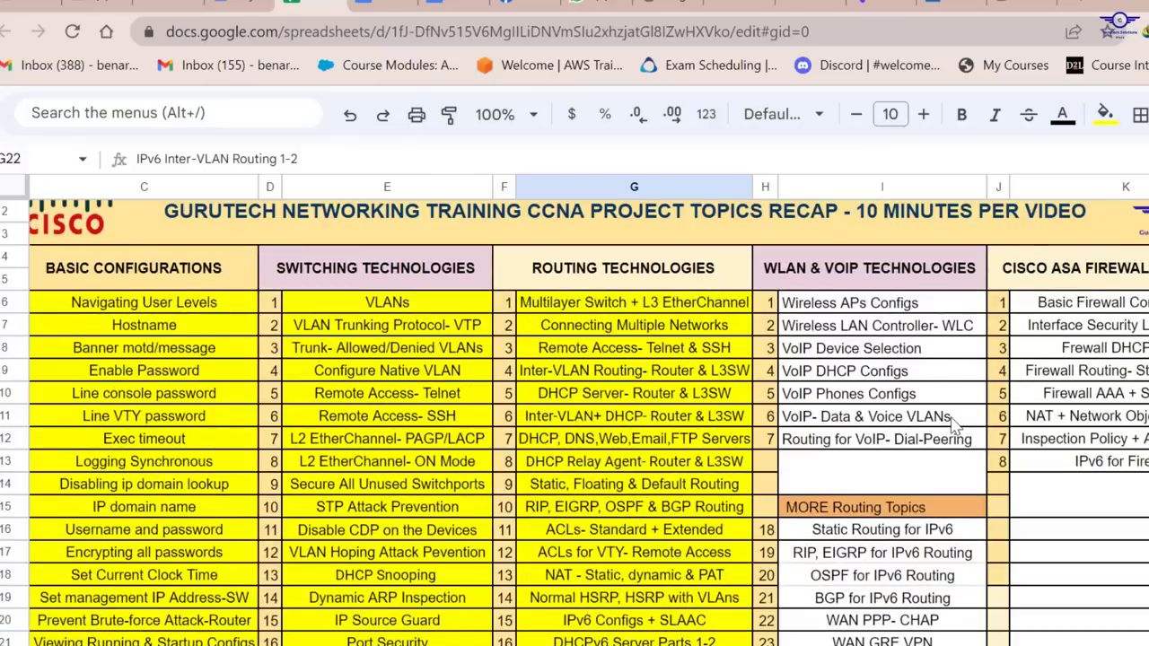